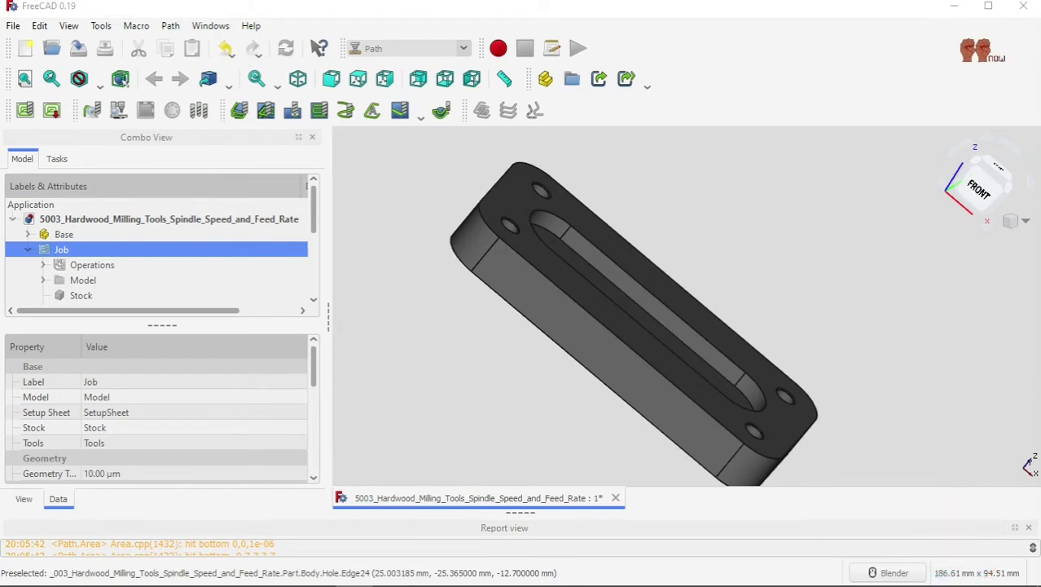
# Step: Simulate all of the job's machining operations in the Path Simulator and accept the simulated cut
pyautogui.click(119, 118)
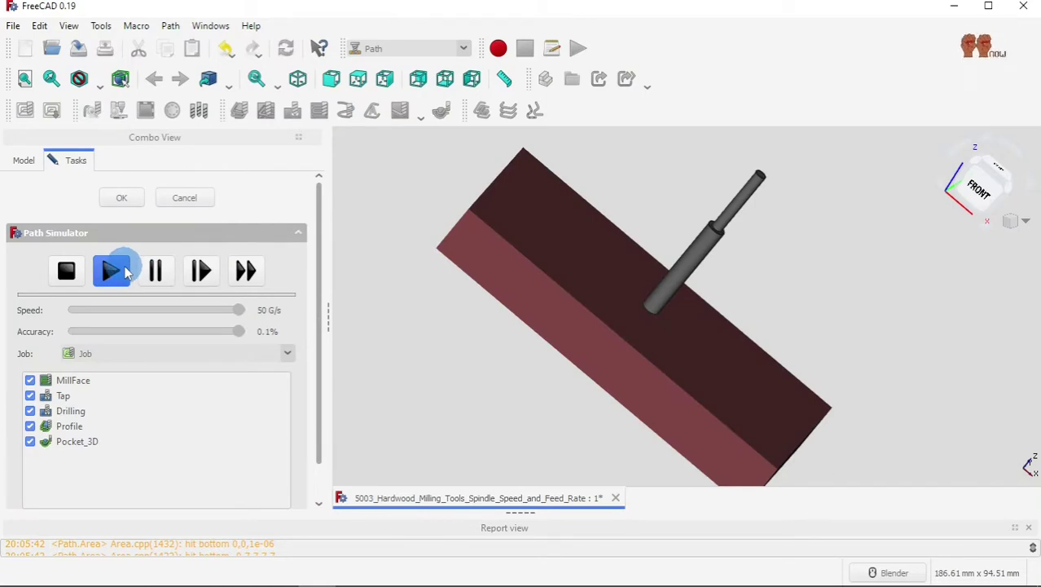
pyautogui.click(125, 272)
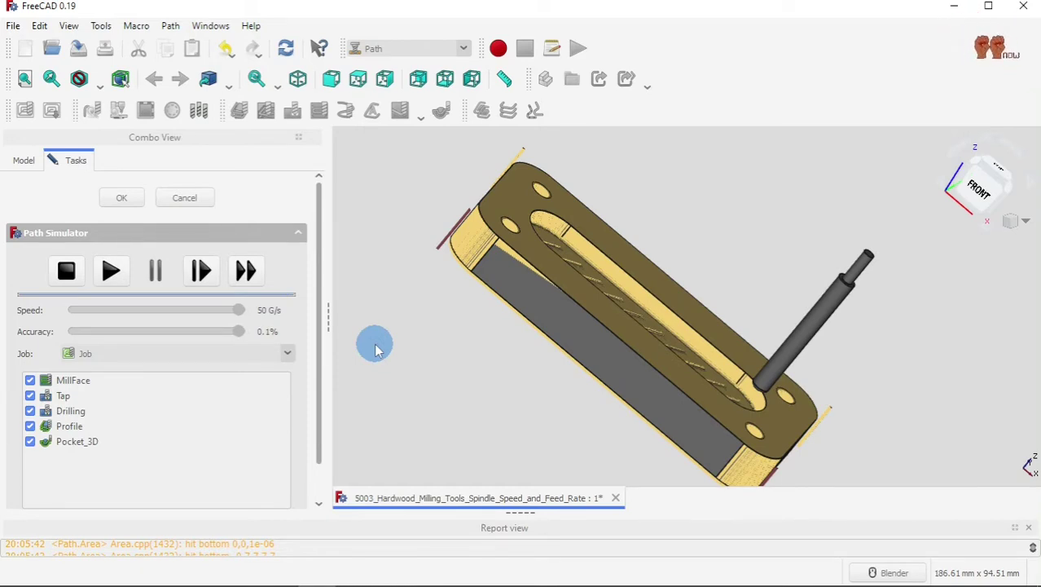
pyautogui.click(134, 202)
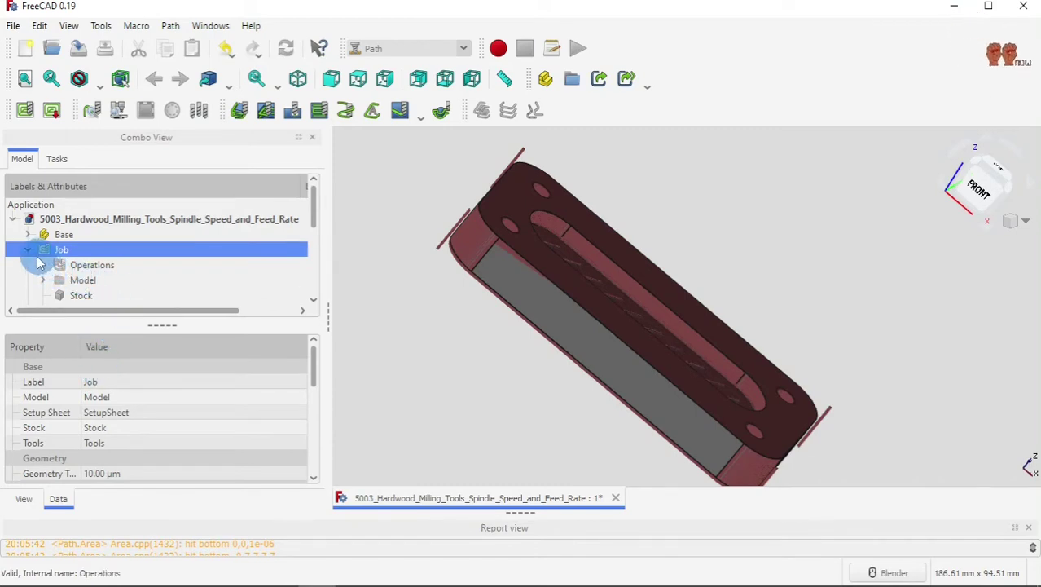
# Step: Delete the CutMaterial object from the document
pyautogui.click(29, 251)
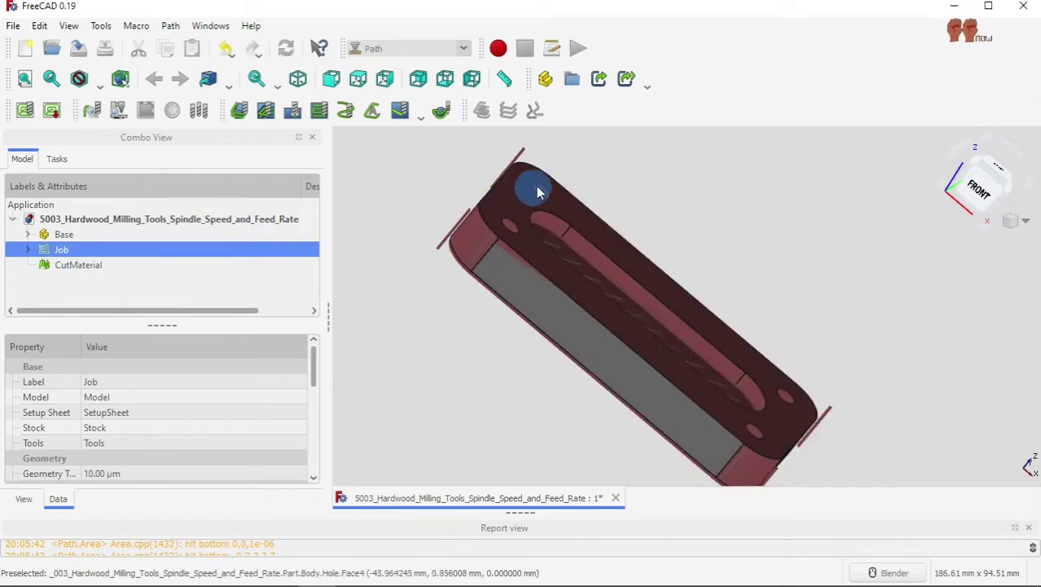
pyautogui.click(95, 272)
pyautogui.press('Delete')
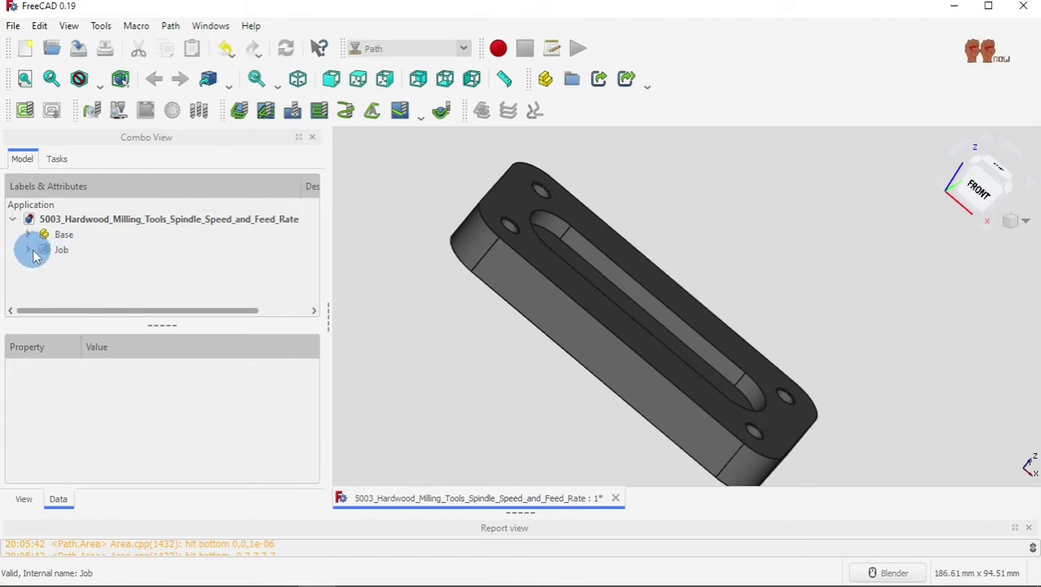
pyautogui.click(27, 114)
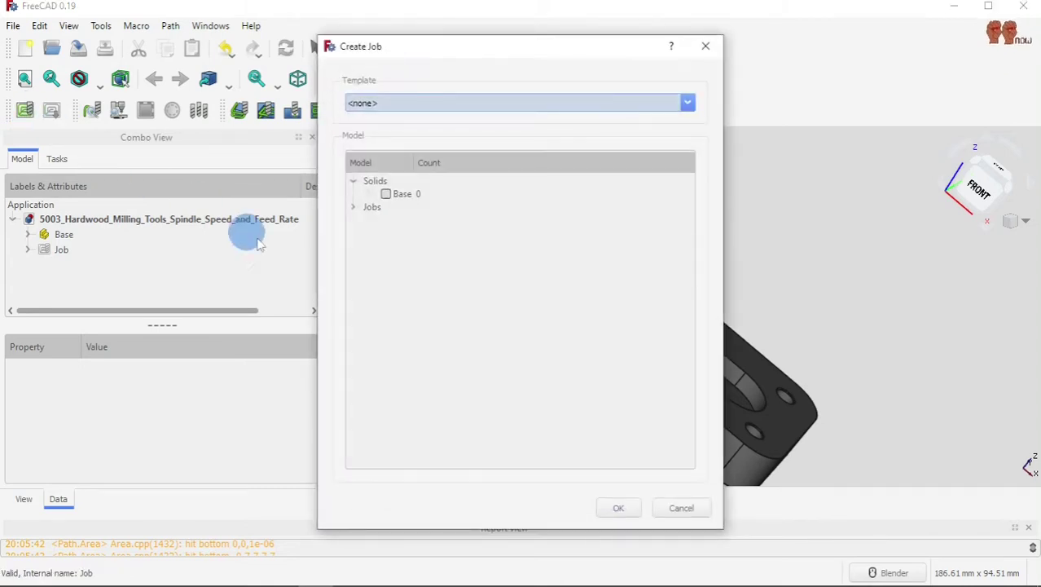
pyautogui.click(386, 194)
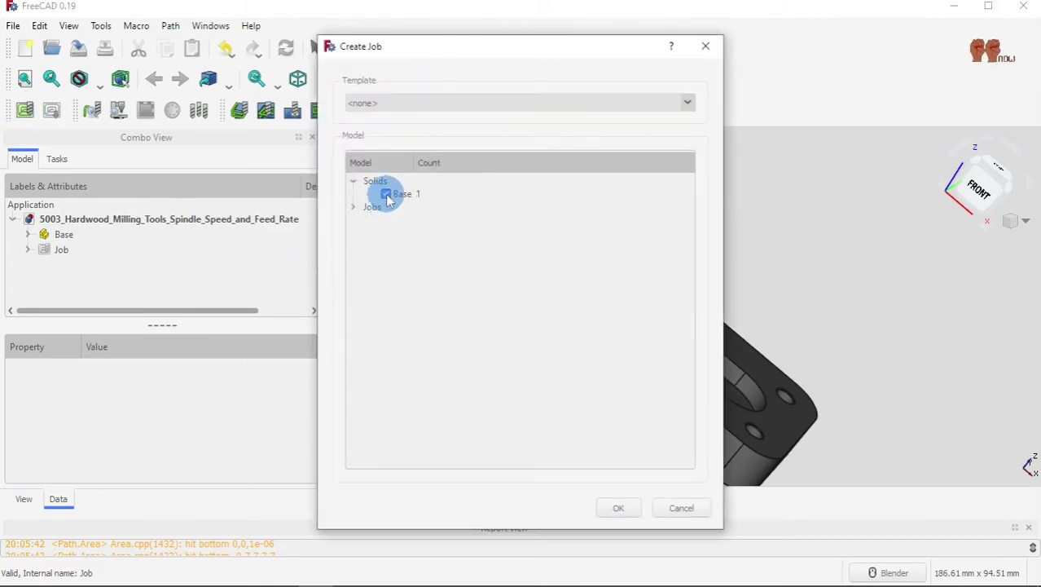
pyautogui.click(355, 208)
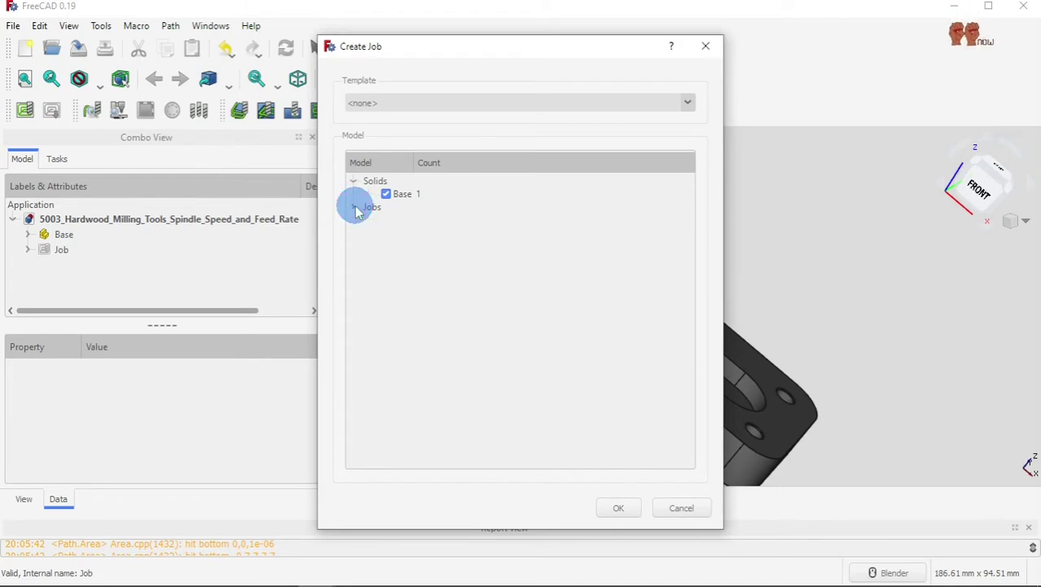
pyautogui.click(672, 510)
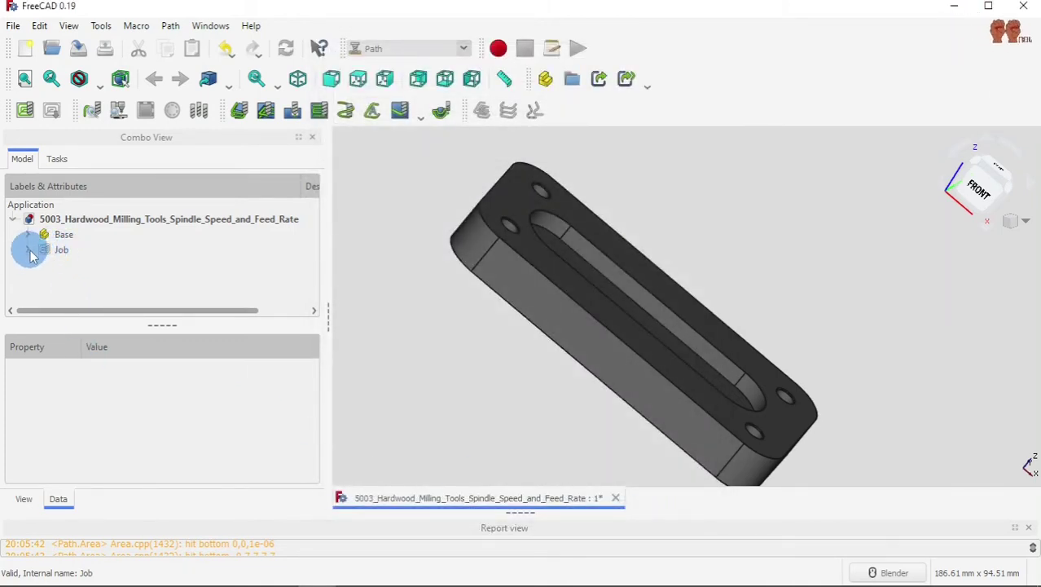
# Step: Open the existing job's settings through its Stock and review the general and output settings, including the output file selection
pyautogui.click(28, 249)
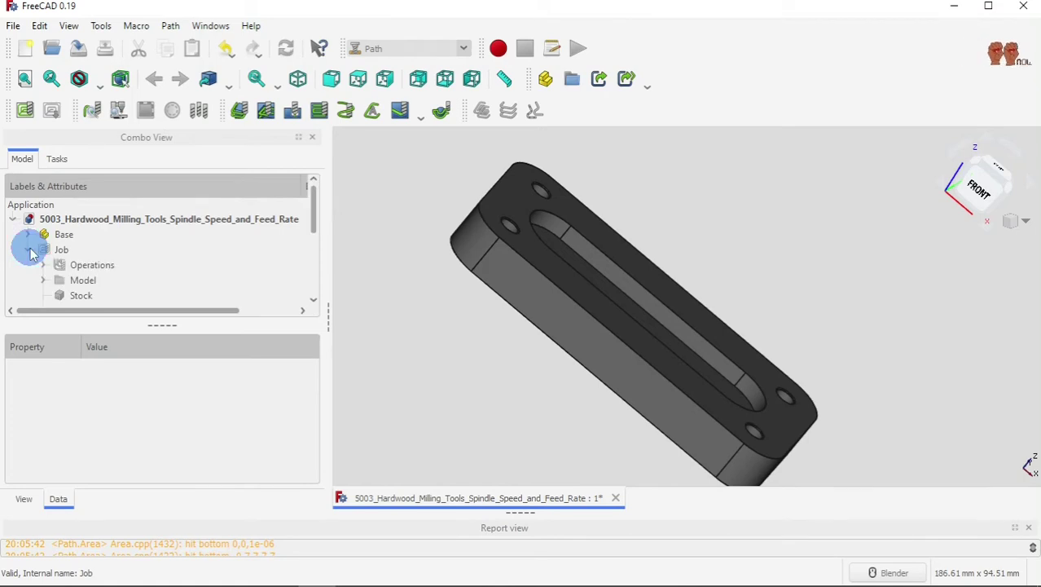
pyautogui.doubleClick(83, 297)
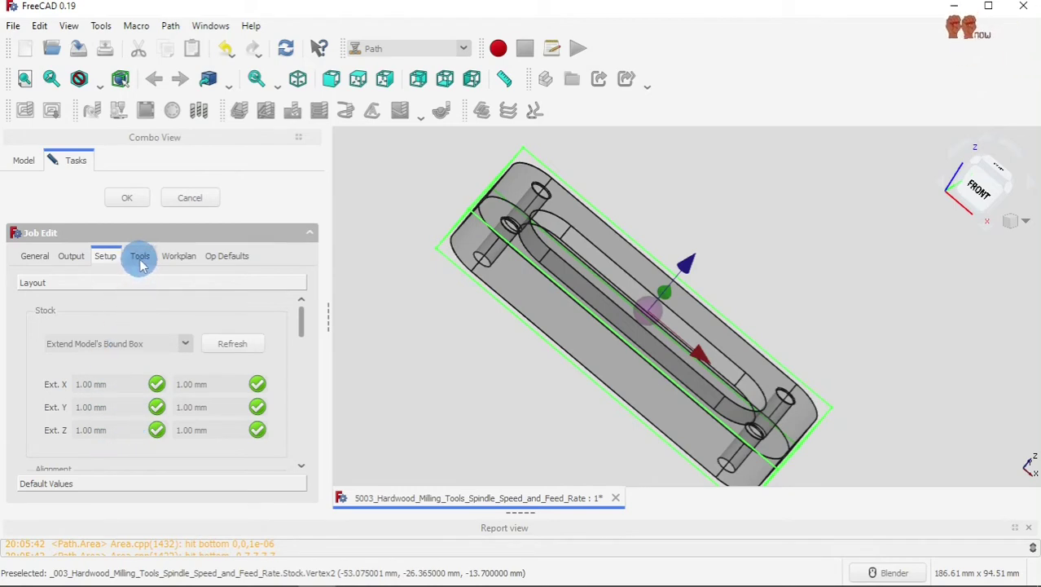
pyautogui.click(35, 256)
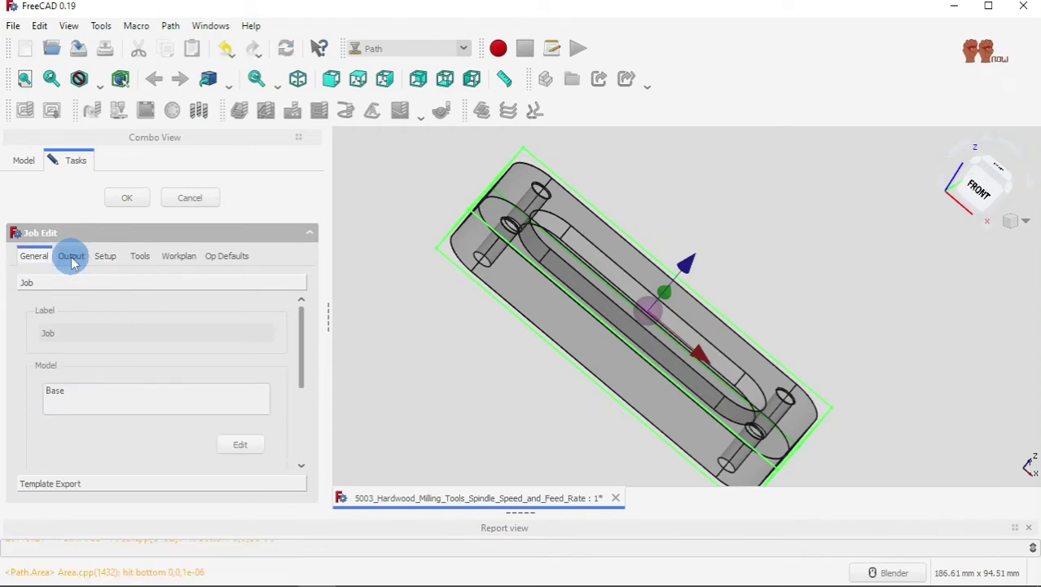
pyautogui.click(71, 257)
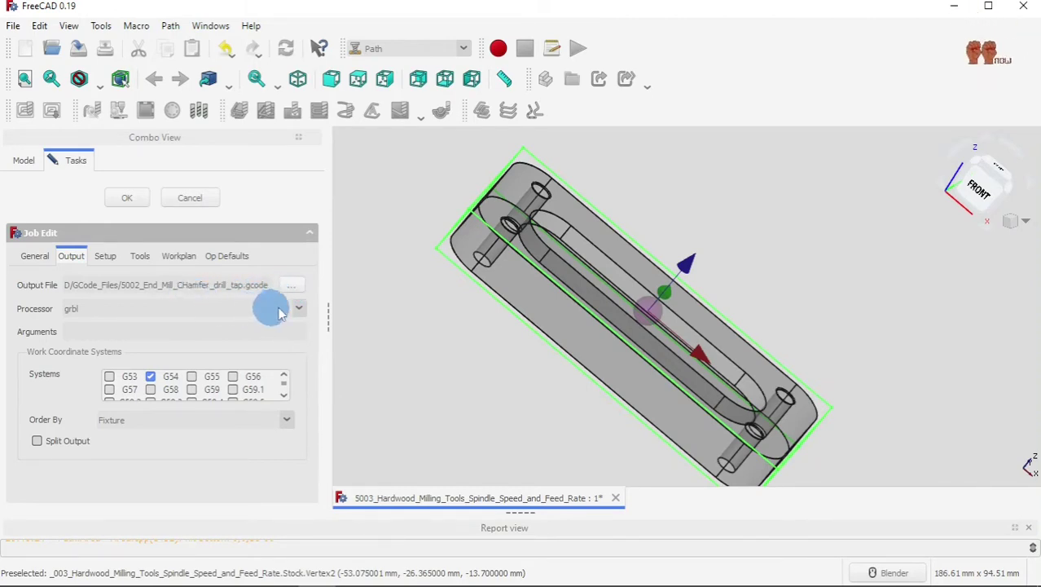
pyautogui.click(292, 286)
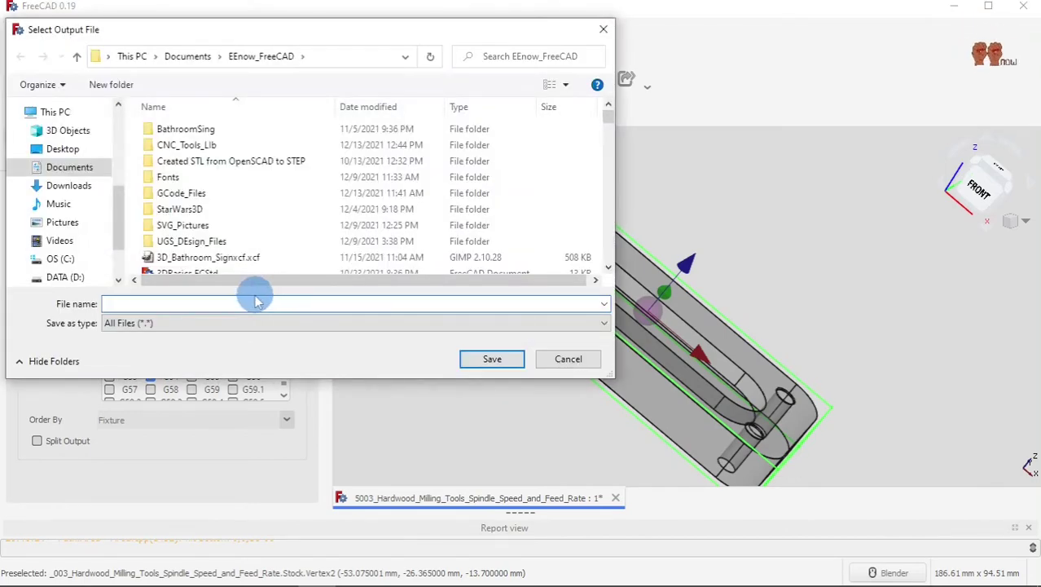
pyautogui.click(568, 358)
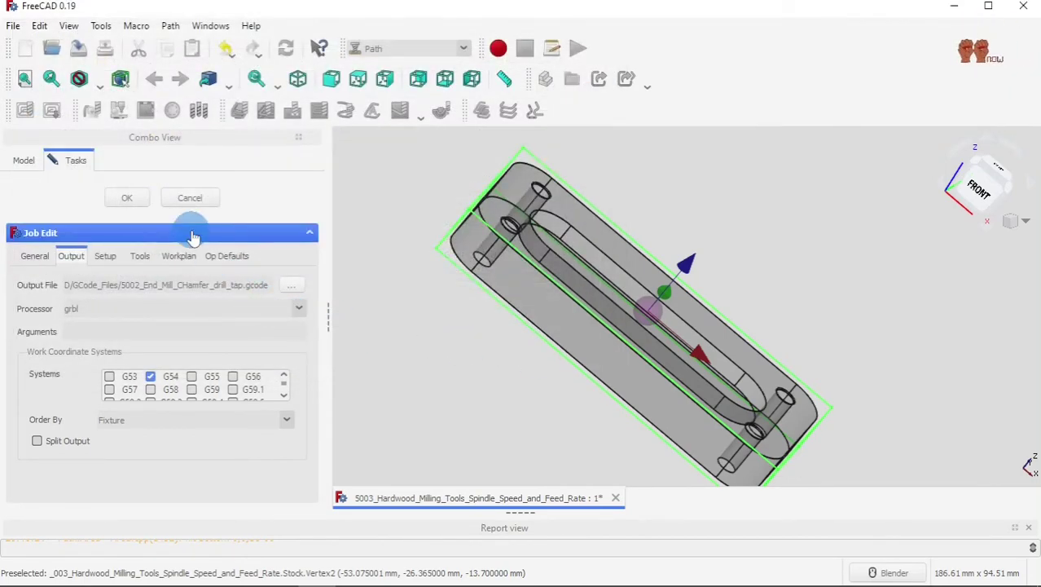
pyautogui.click(141, 203)
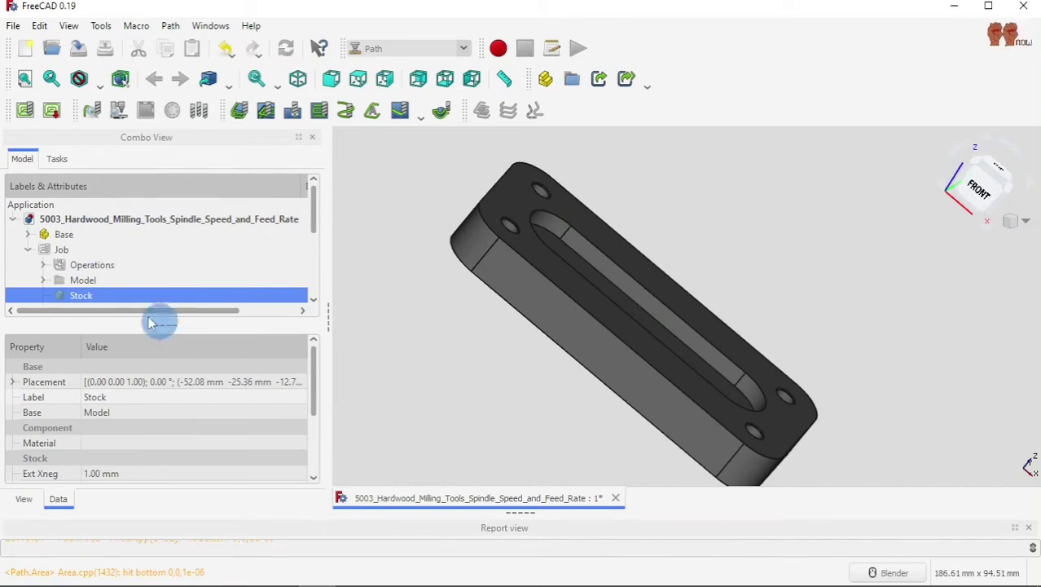
# Step: Set the job's output file to 5003_Hardwood_Drill_Tap_Mill.gcode in the GCode_Files folder, replacing the existing file
pyautogui.click(118, 296)
pyautogui.doubleClick(118, 296)
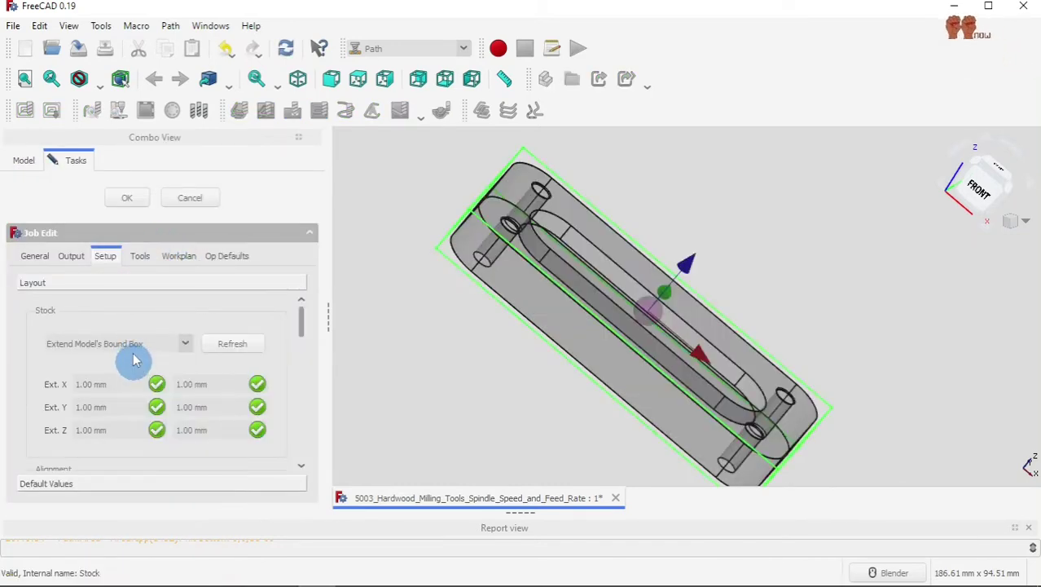
pyautogui.click(74, 254)
pyautogui.click(293, 287)
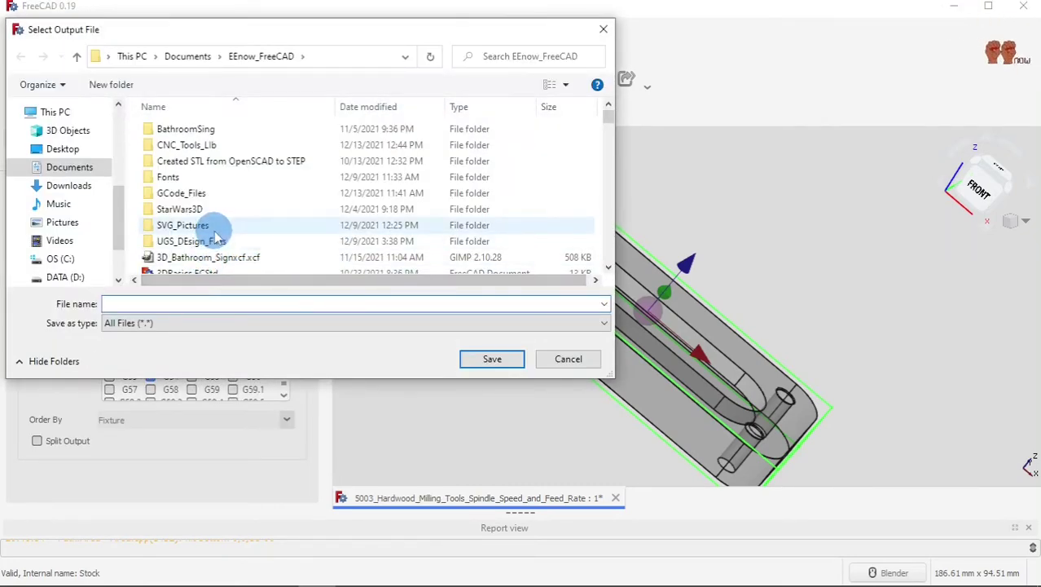
pyautogui.scroll(-3, 209, 233)
pyautogui.scroll(3, 209, 236)
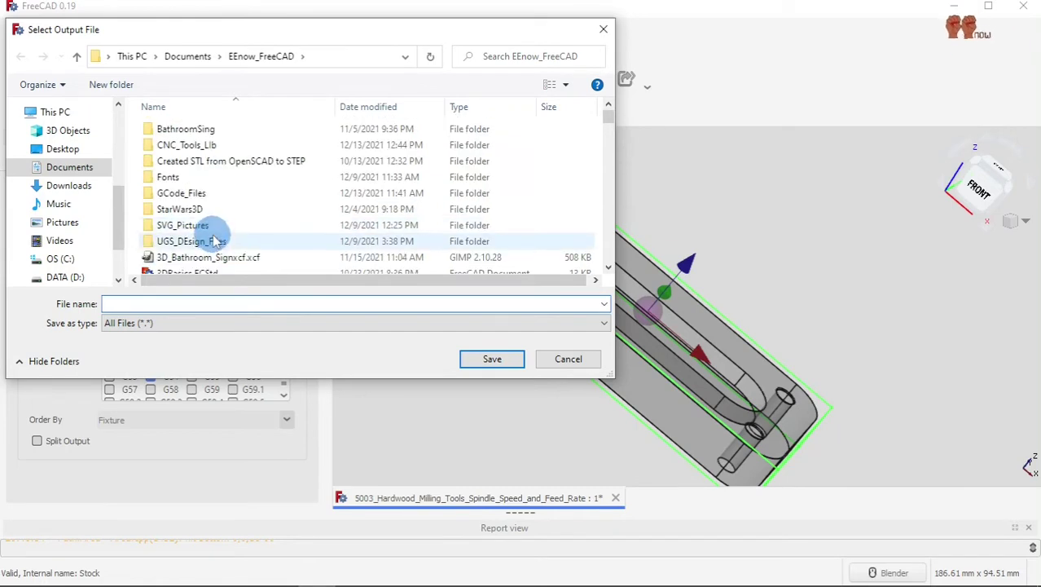
pyautogui.doubleClick(184, 194)
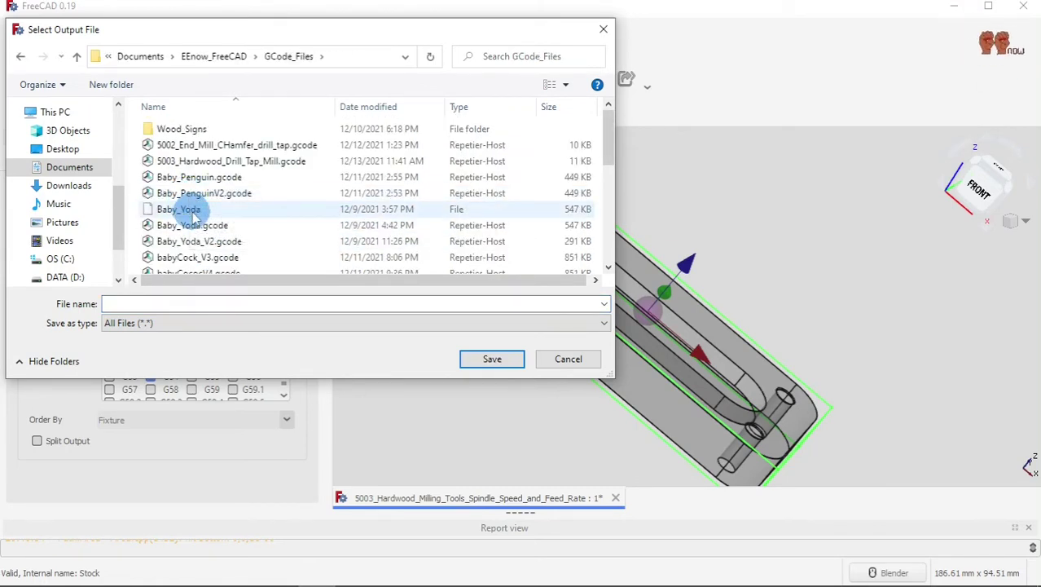
pyautogui.click(209, 165)
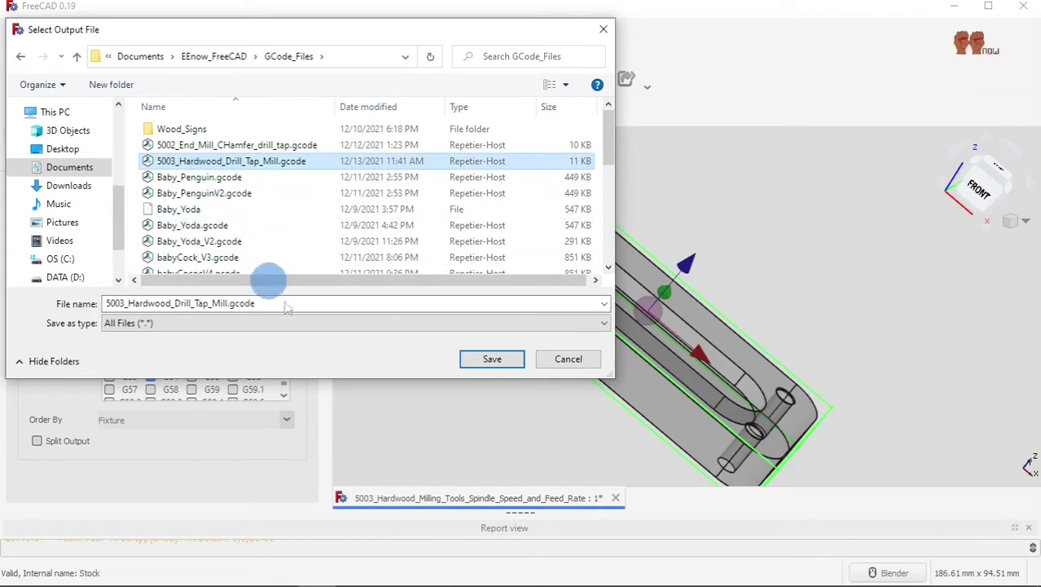
pyautogui.click(492, 359)
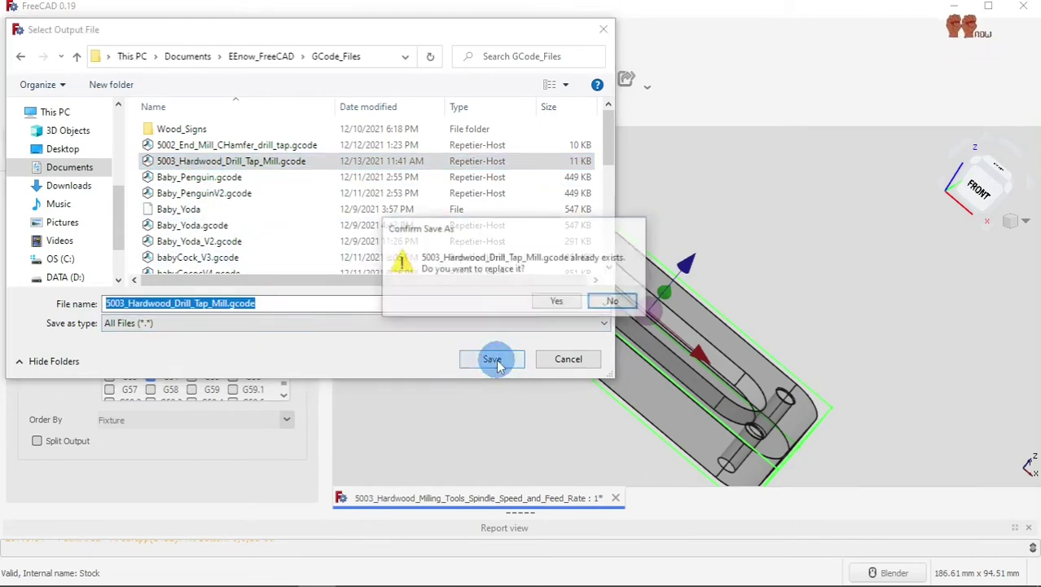
pyautogui.click(559, 302)
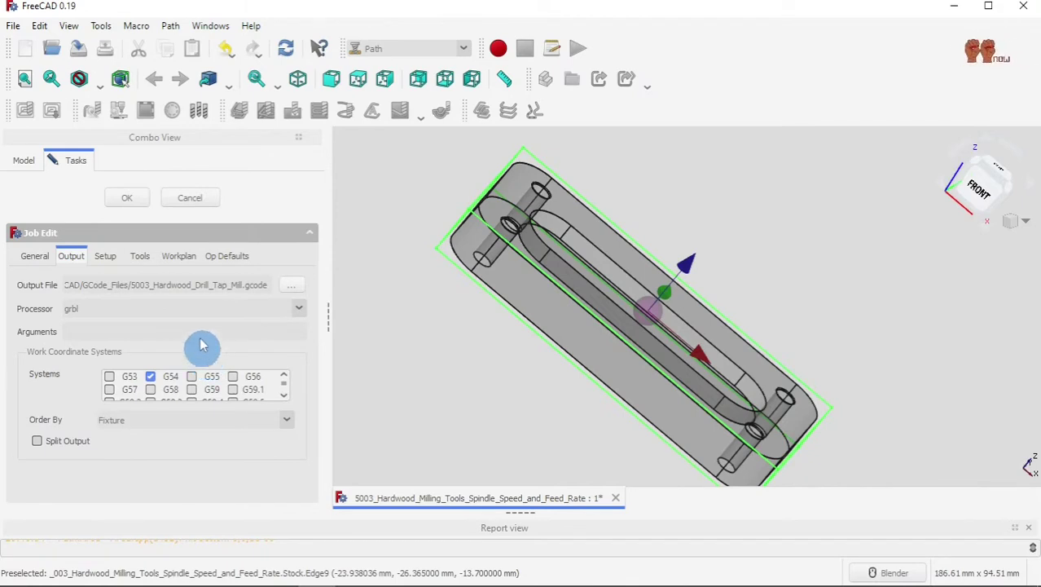
# Step: Examine the job's tool list, including full tool names, tool numbers, feed rates and spindle speeds
pyautogui.click(106, 256)
pyautogui.click(141, 261)
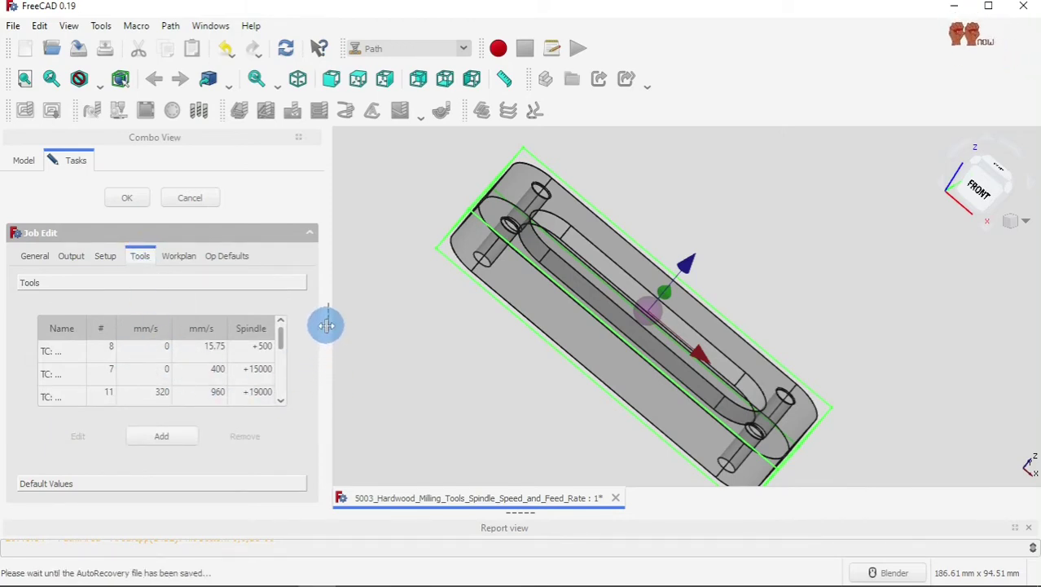
pyautogui.moveTo(326, 326); pyautogui.dragTo(497, 342)
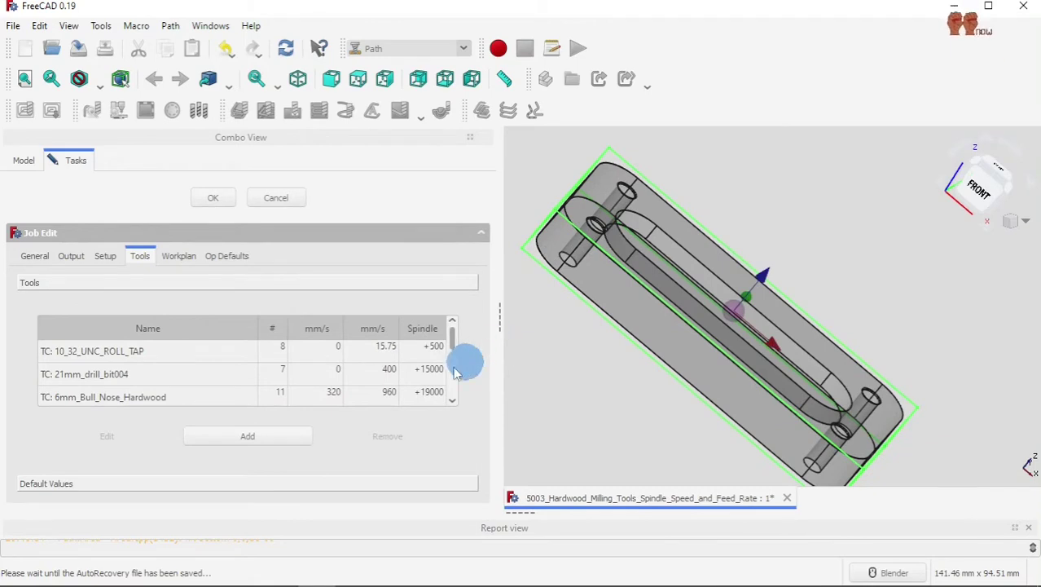
pyautogui.click(303, 440)
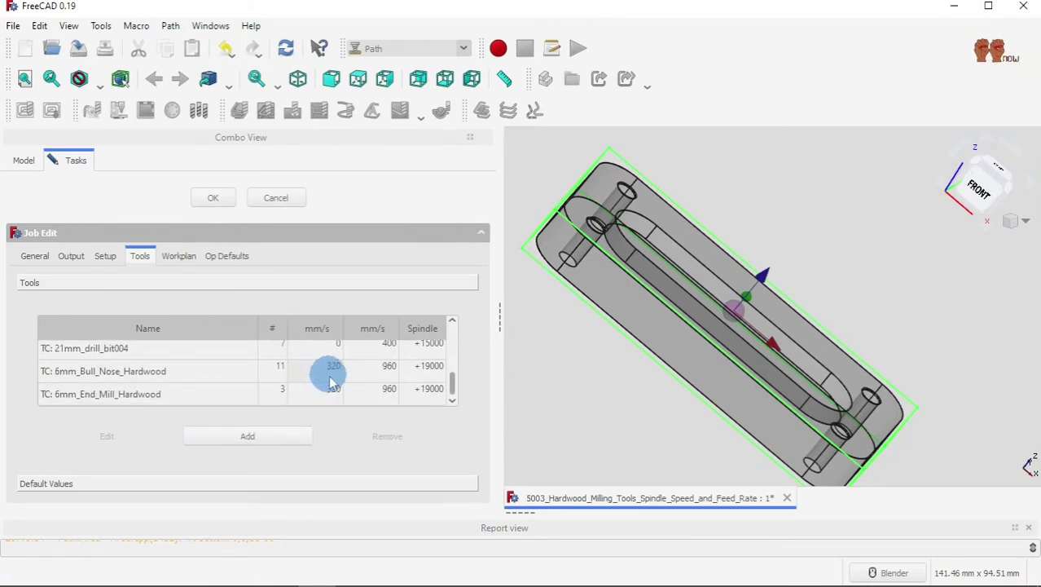
pyautogui.scroll(2, 326, 374)
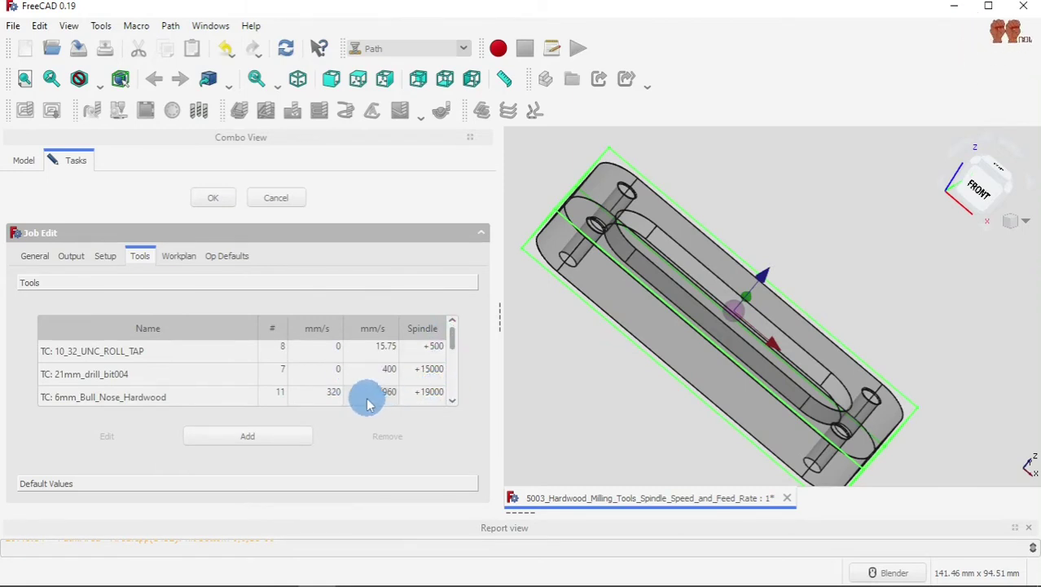
pyautogui.scroll(-1, 370, 395)
pyautogui.scroll(1, 372, 396)
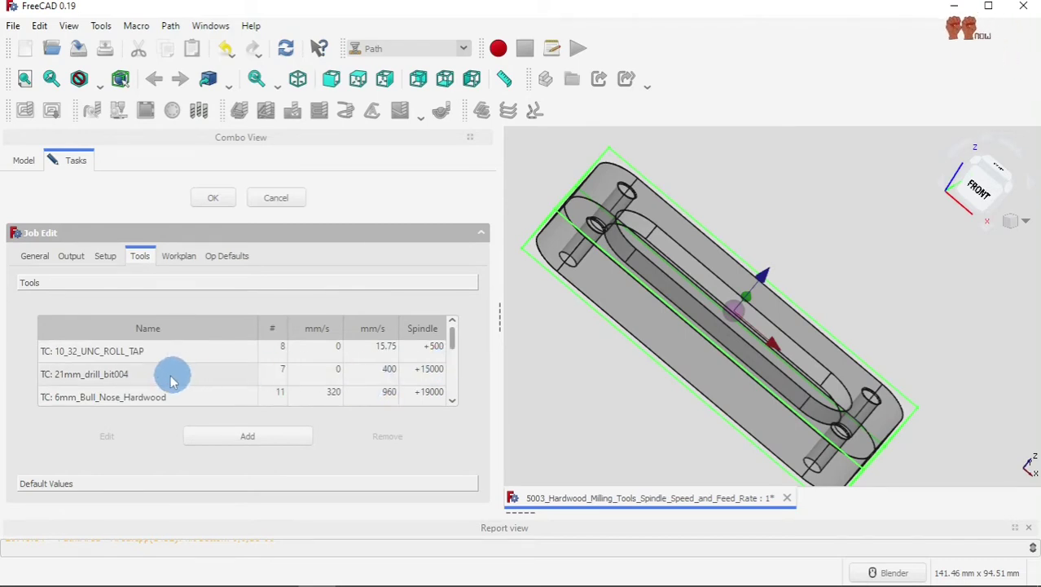
pyautogui.scroll(-1, 375, 383)
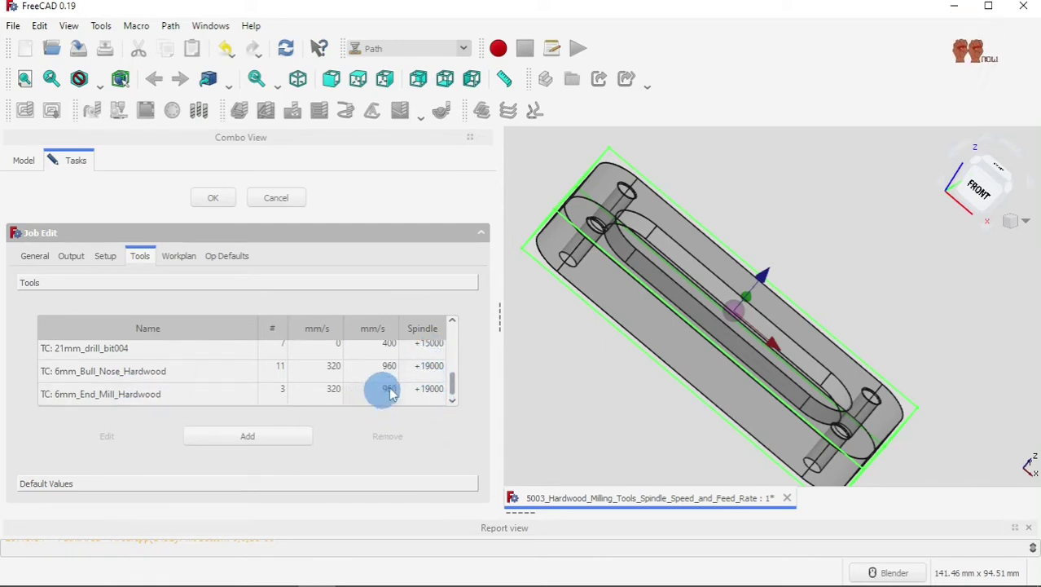
pyautogui.scroll(2, 391, 405)
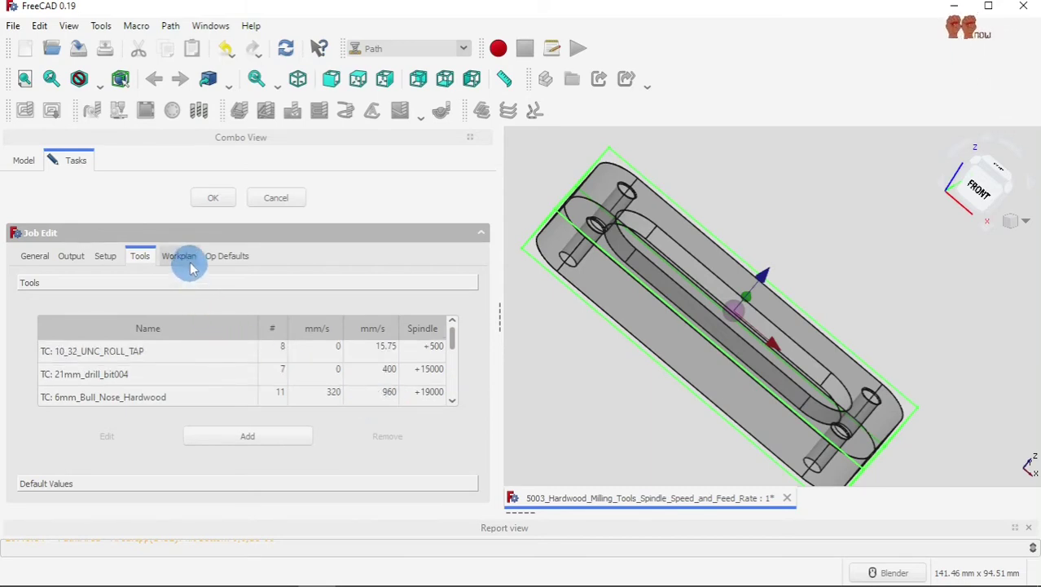
# Step: Open the CNC_Library tool library for editing and inspect the 6mm_Bull_Nose_Hardwood tool's shape parameters and attributes
pyautogui.click(201, 113)
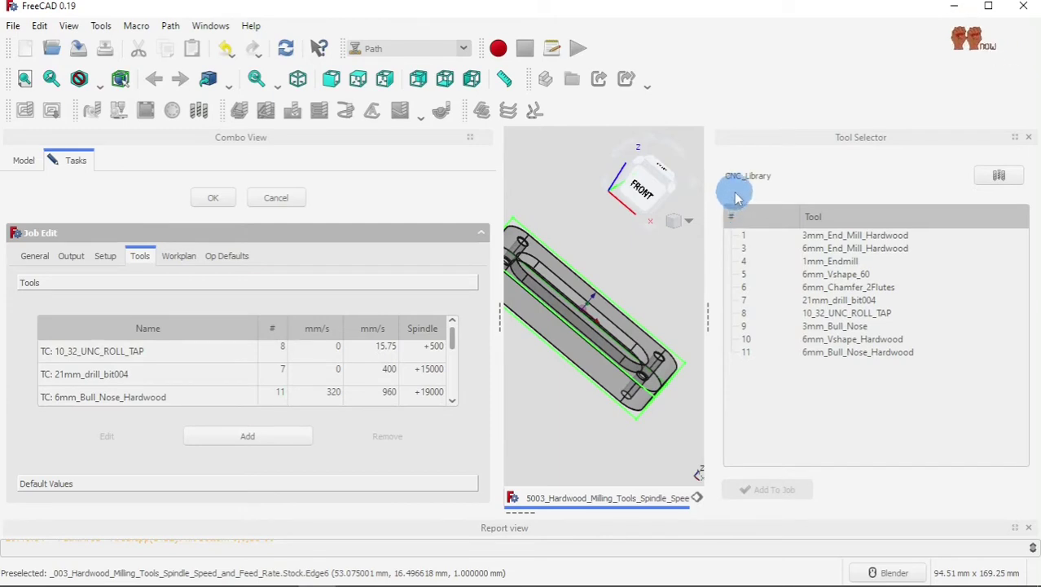
pyautogui.click(999, 177)
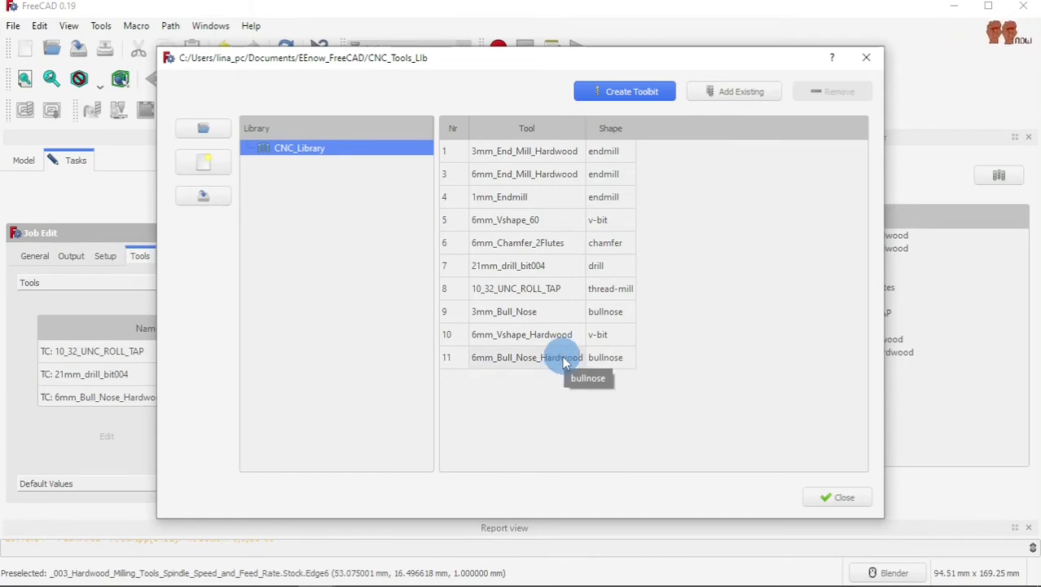
pyautogui.doubleClick(562, 357)
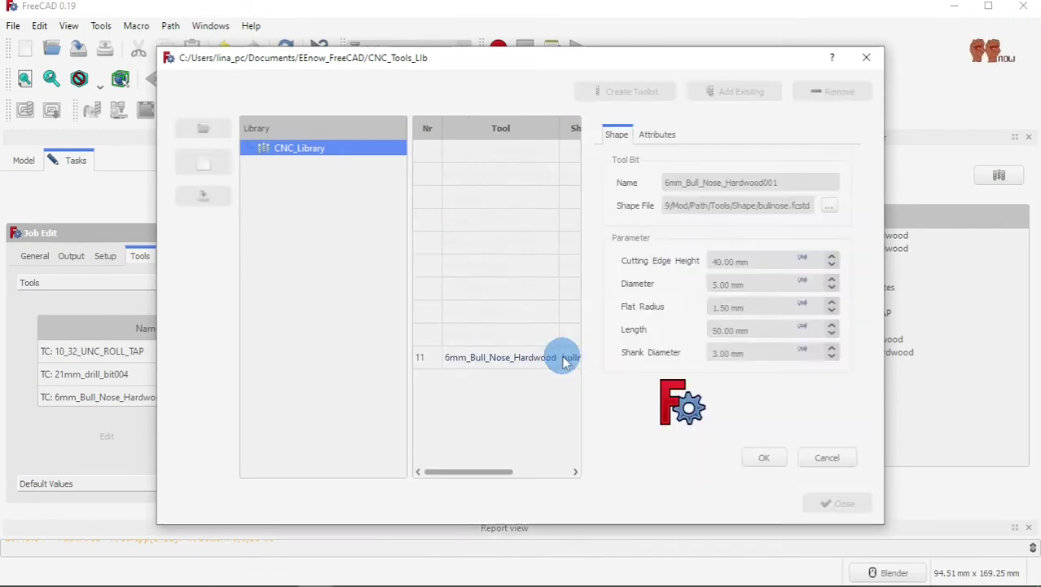
pyautogui.click(660, 140)
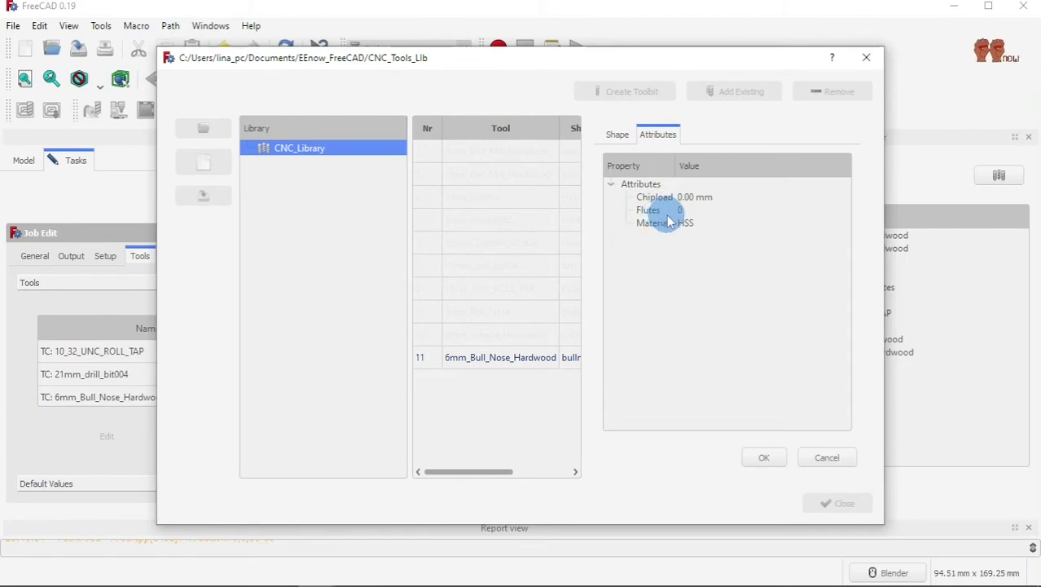
pyautogui.click(630, 142)
pyautogui.click(780, 465)
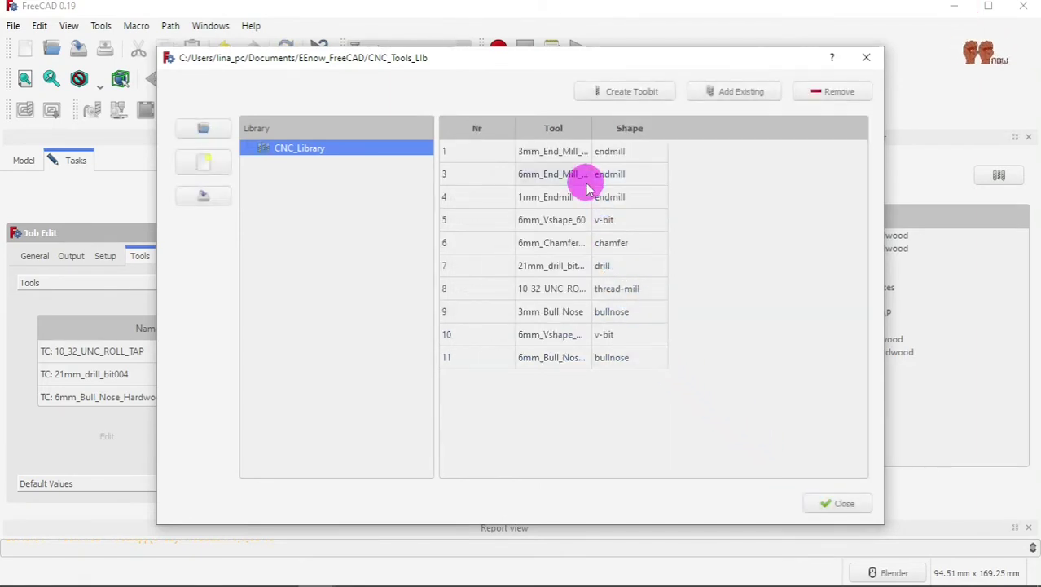
# Step: Inspect the 6mm_End_Mill_Hardwood001 tool's attributes, and widen the library's Tool column to show the full tool names
pyautogui.doubleClick(587, 187)
pyautogui.click(659, 137)
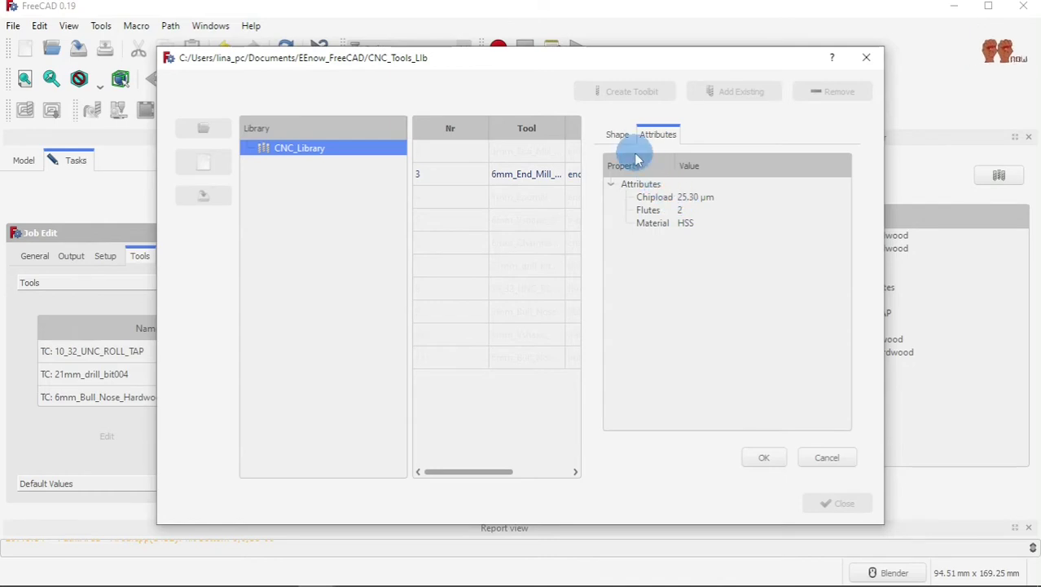
pyautogui.click(770, 458)
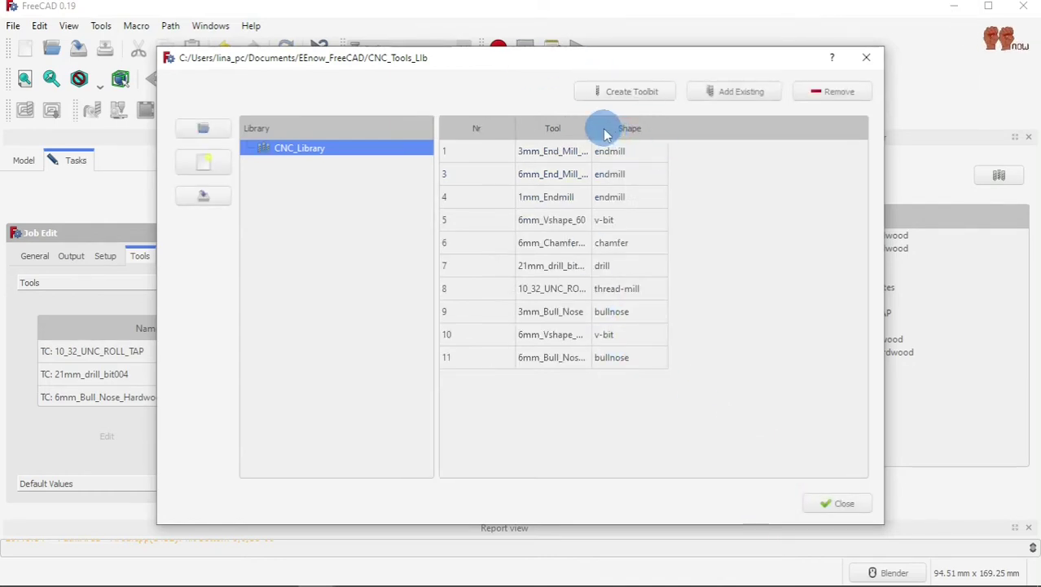
pyautogui.moveTo(595, 131); pyautogui.dragTo(667, 126)
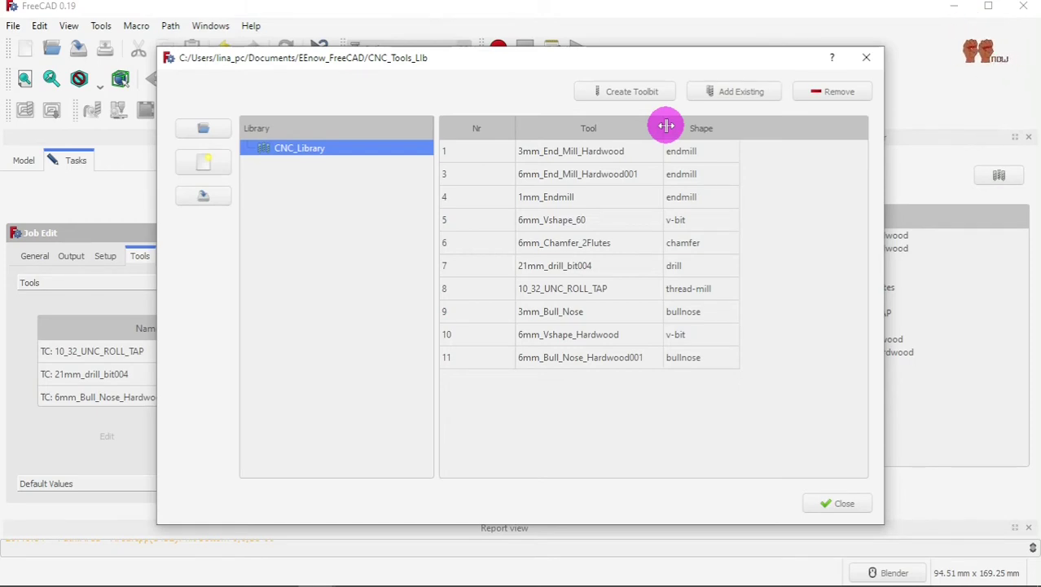
pyautogui.click(667, 126)
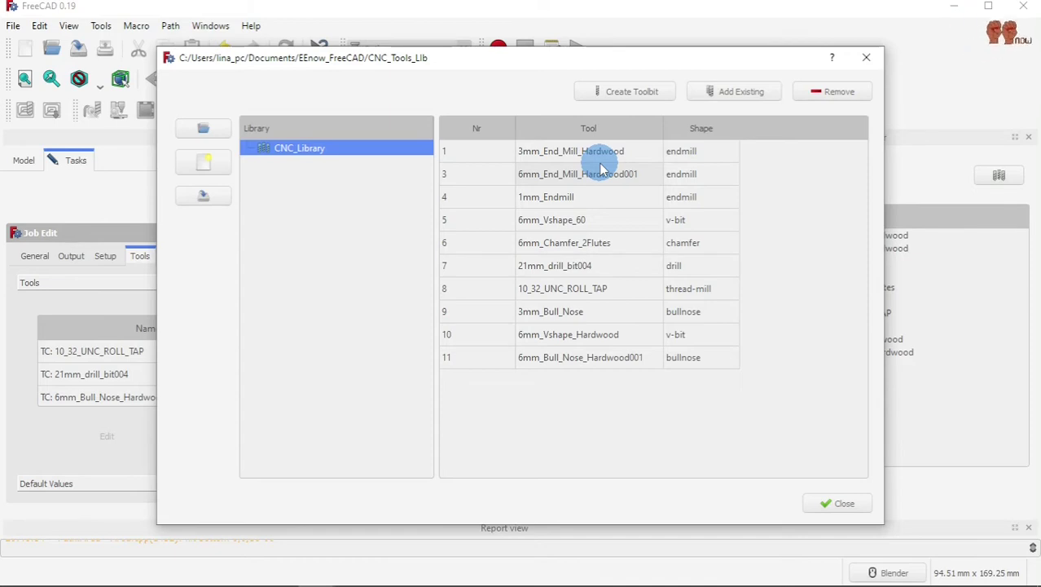
# Step: Create a new toolbit from the bullnose.fcstd shape and save it as 3mm_Bull_Nose_Softwood.fctb in the CNC_Tools_LIb folder
pyautogui.click(638, 95)
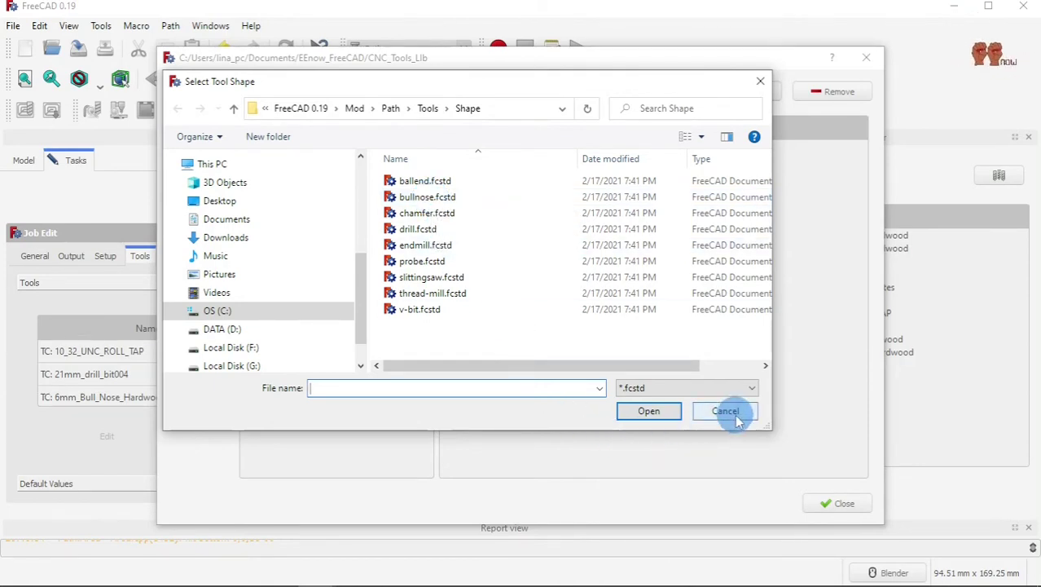
pyautogui.click(436, 203)
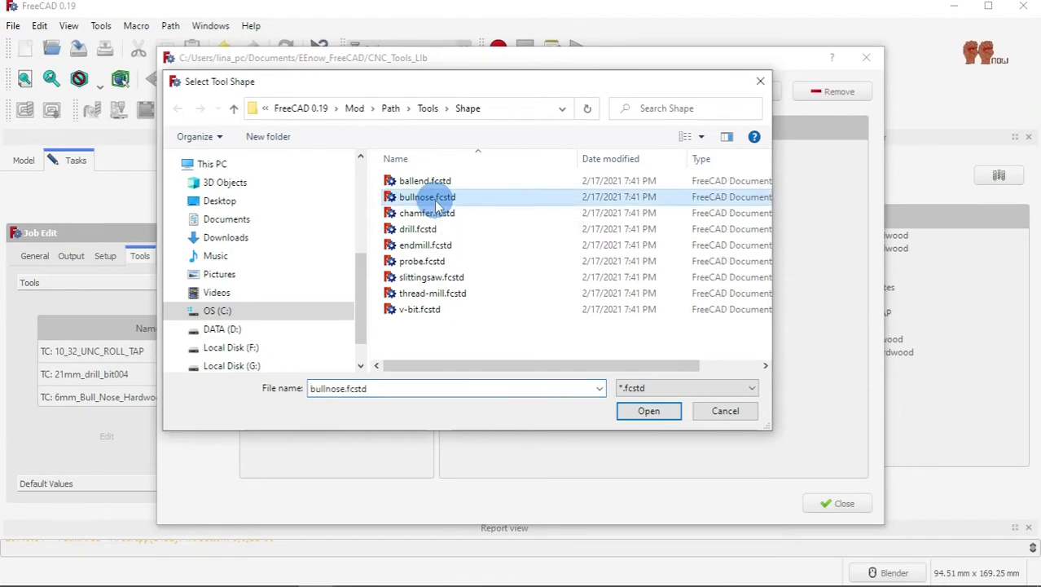
pyautogui.click(649, 411)
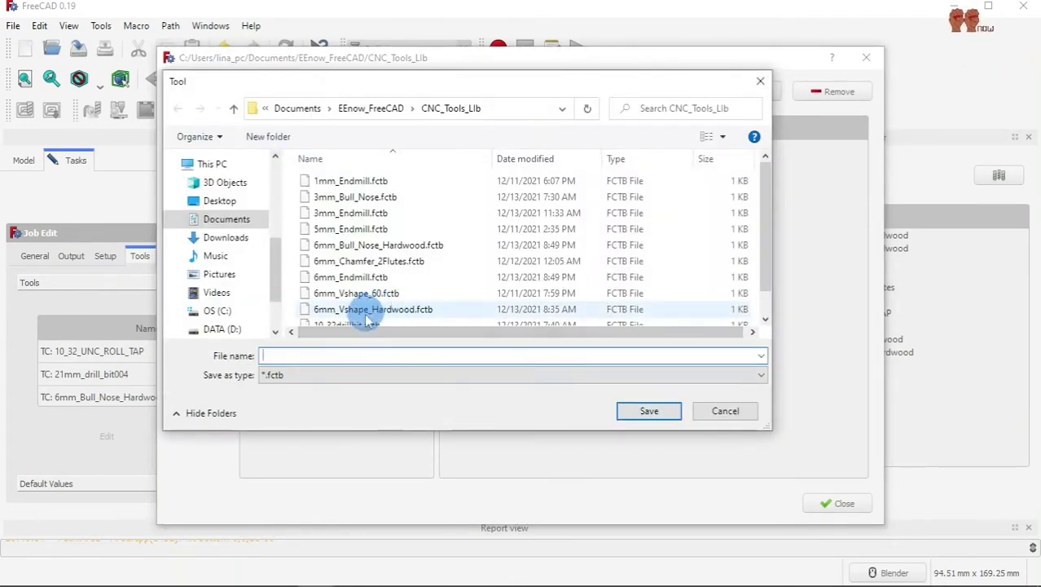
pyautogui.click(380, 200)
pyautogui.doubleClick(330, 355)
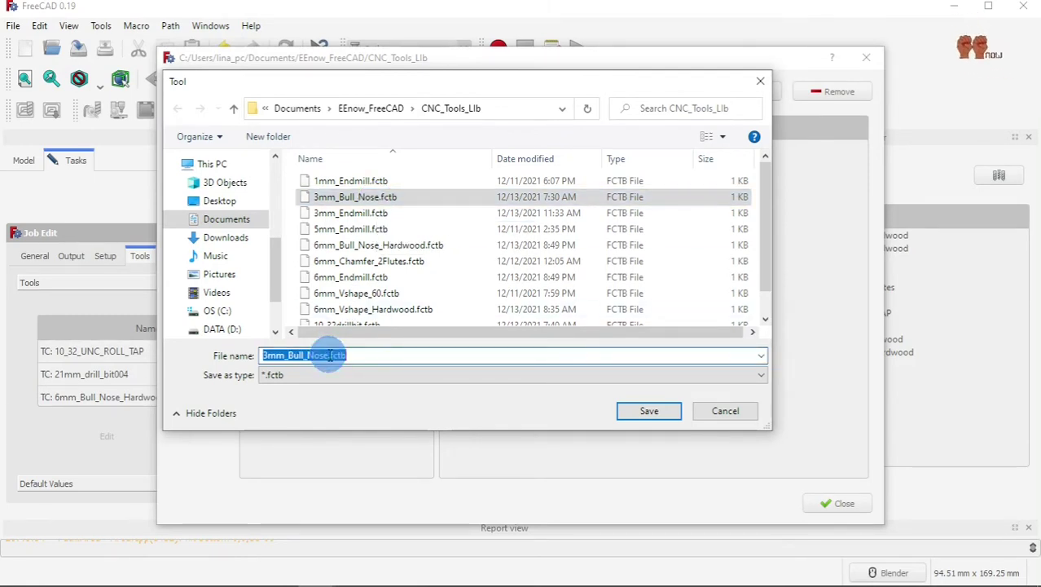
pyautogui.click(329, 355)
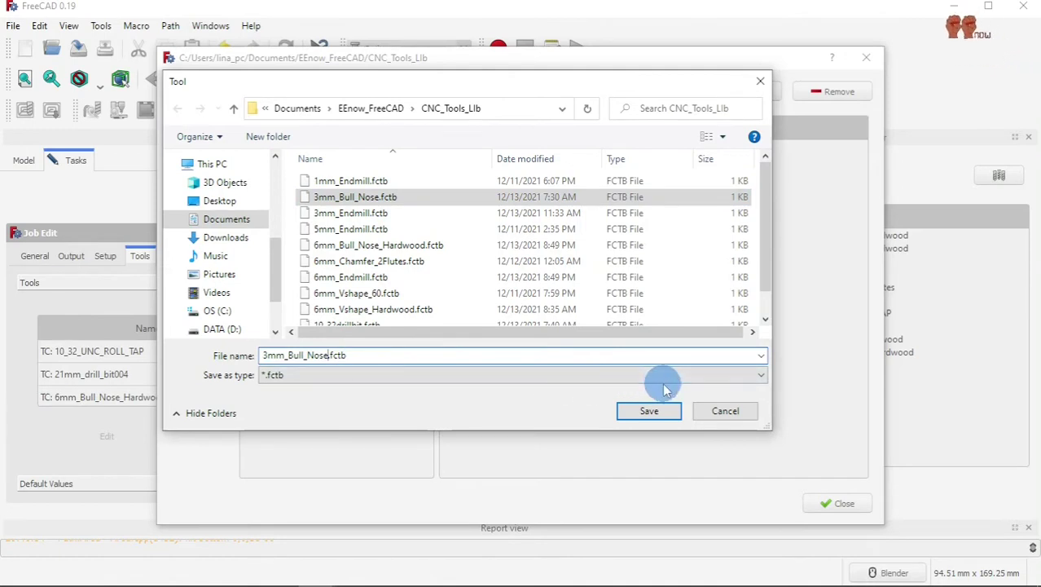
pyautogui.write('_Sof')
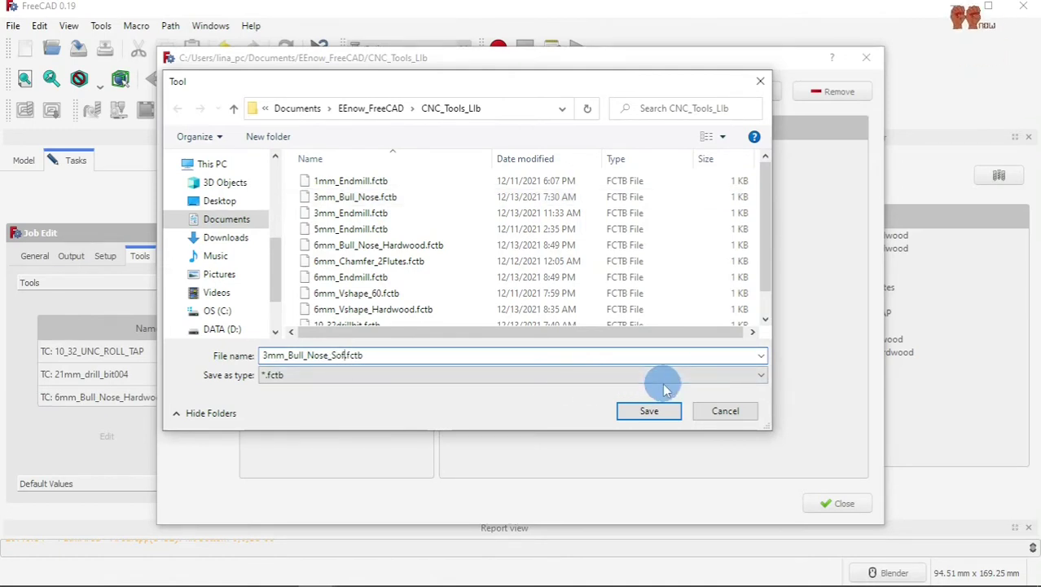
pyautogui.write('tw')
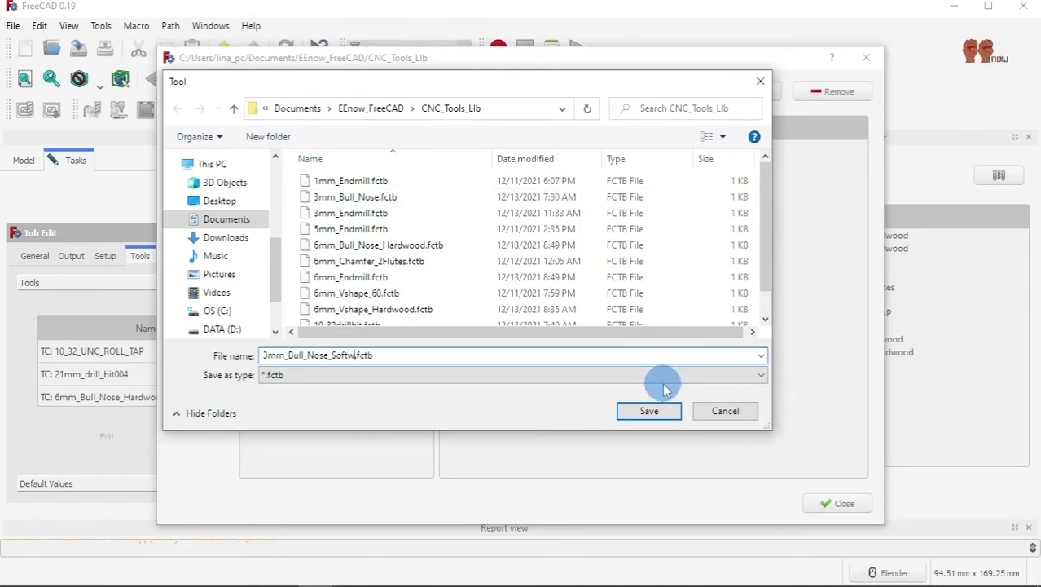
pyautogui.write('ood')
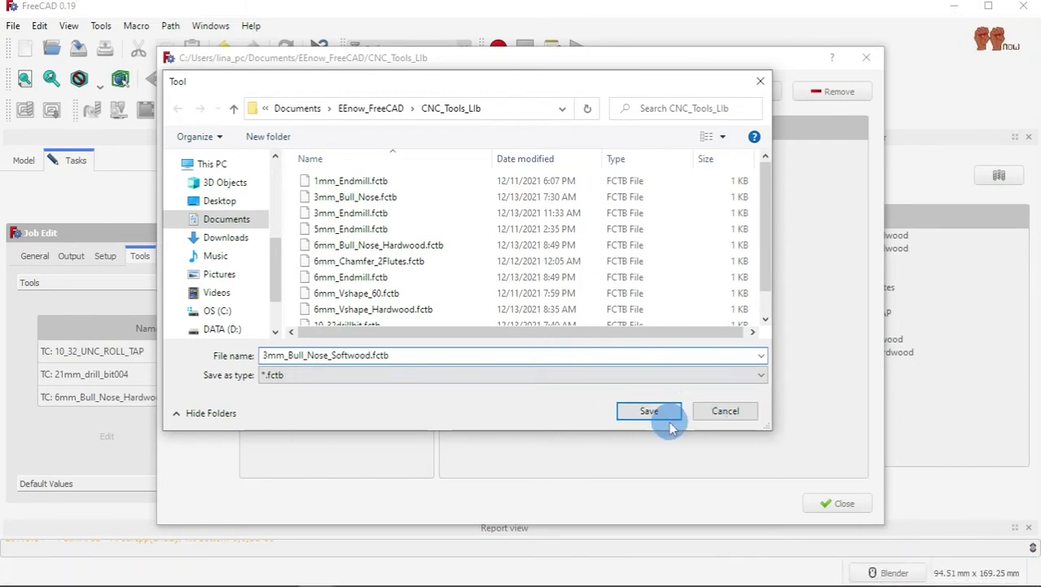
pyautogui.click(654, 412)
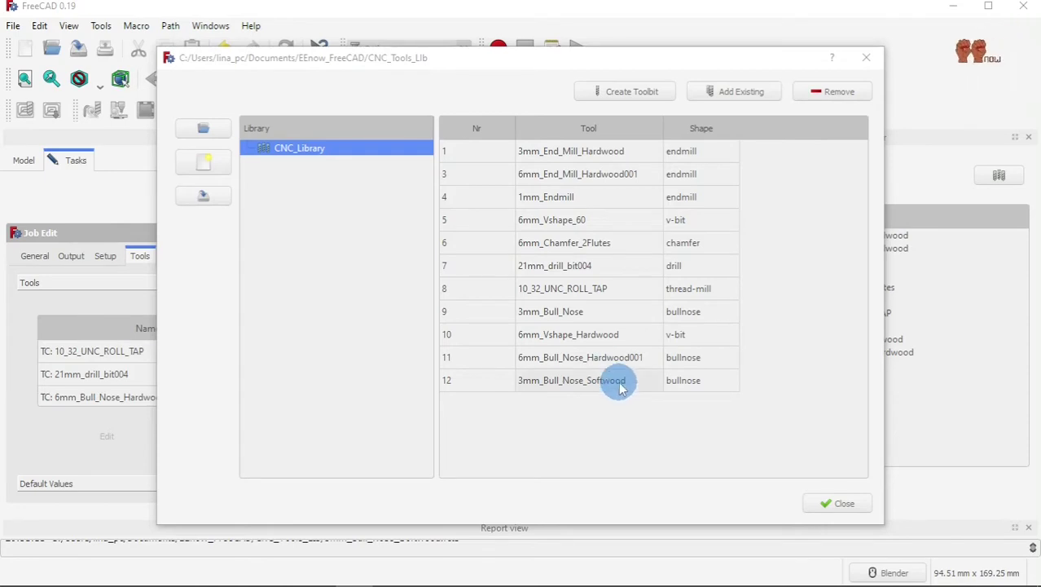
# Step: Set the 3mm_Bull_Nose_Softwood tool's chipload to 0.0324 mm and its flutes to 2
pyautogui.doubleClick(619, 388)
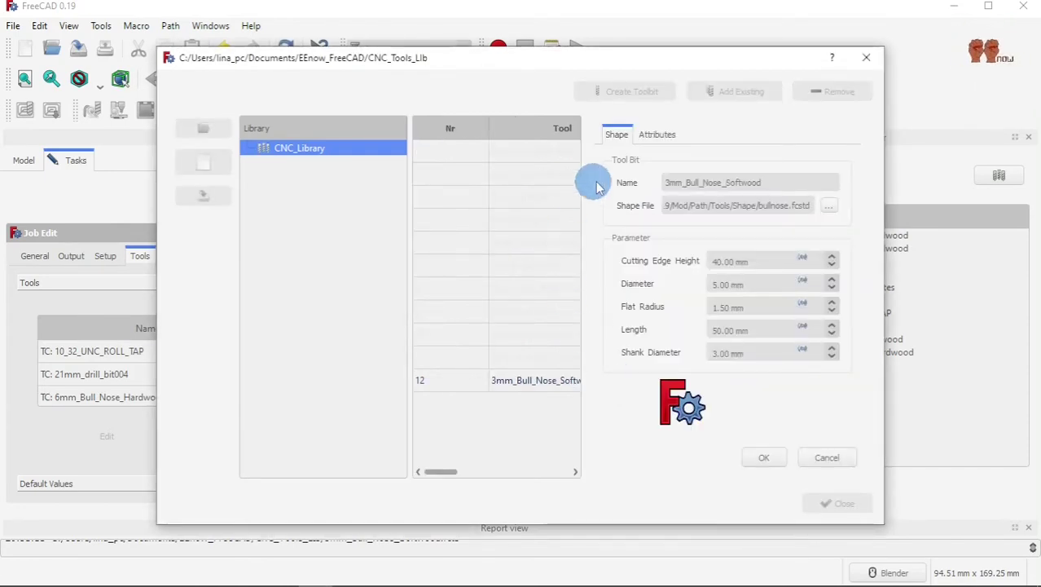
pyautogui.click(660, 134)
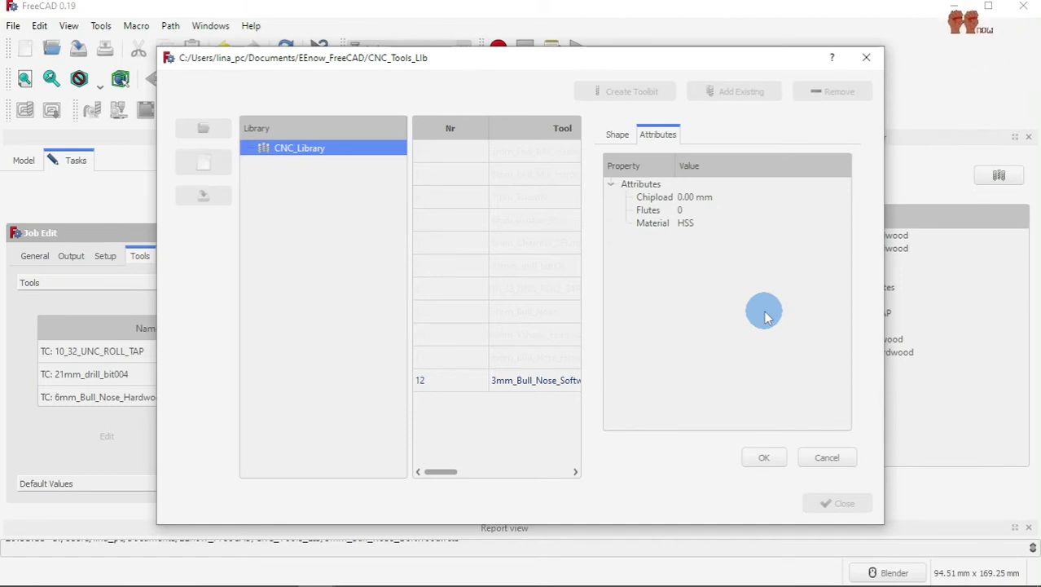
pyautogui.click(695, 198)
pyautogui.doubleClick(695, 197)
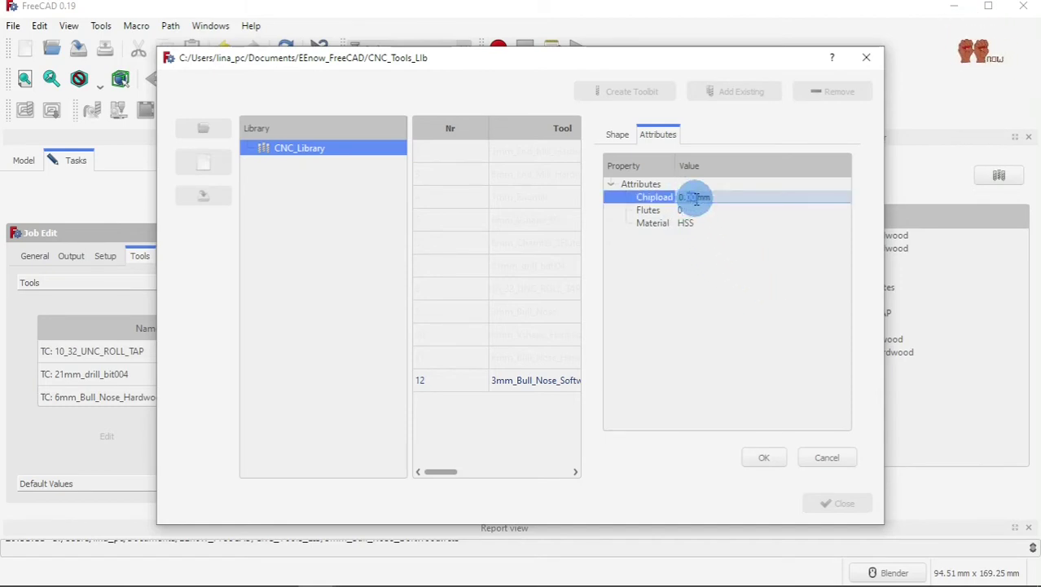
pyautogui.click(751, 226)
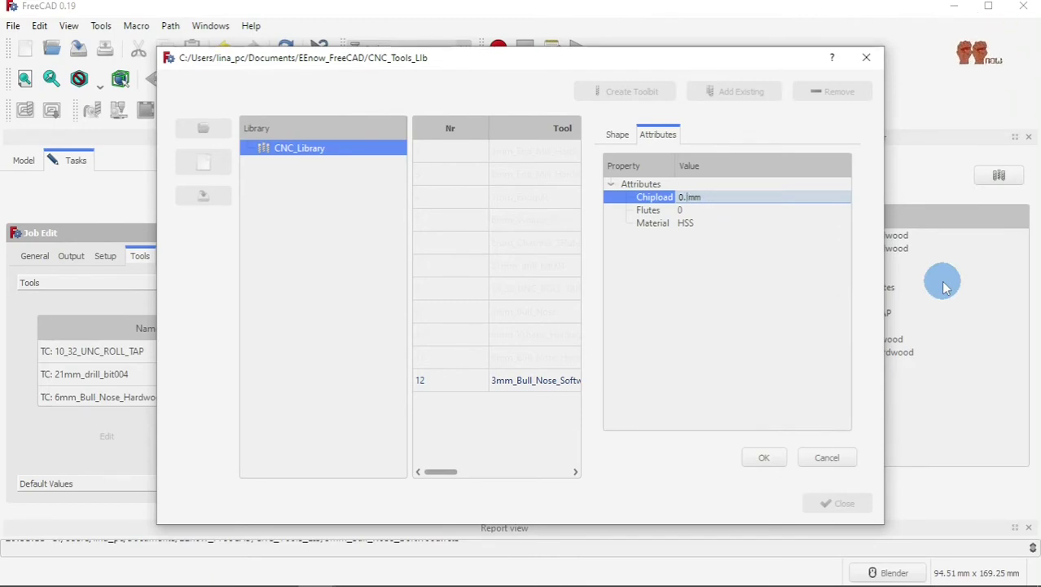
pyautogui.write('324')
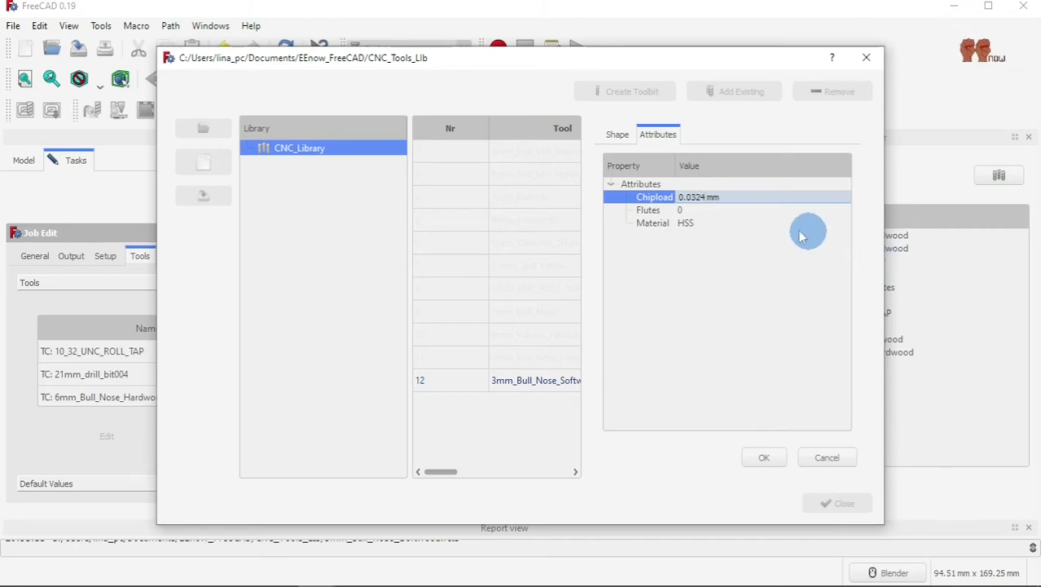
pyautogui.click(714, 211)
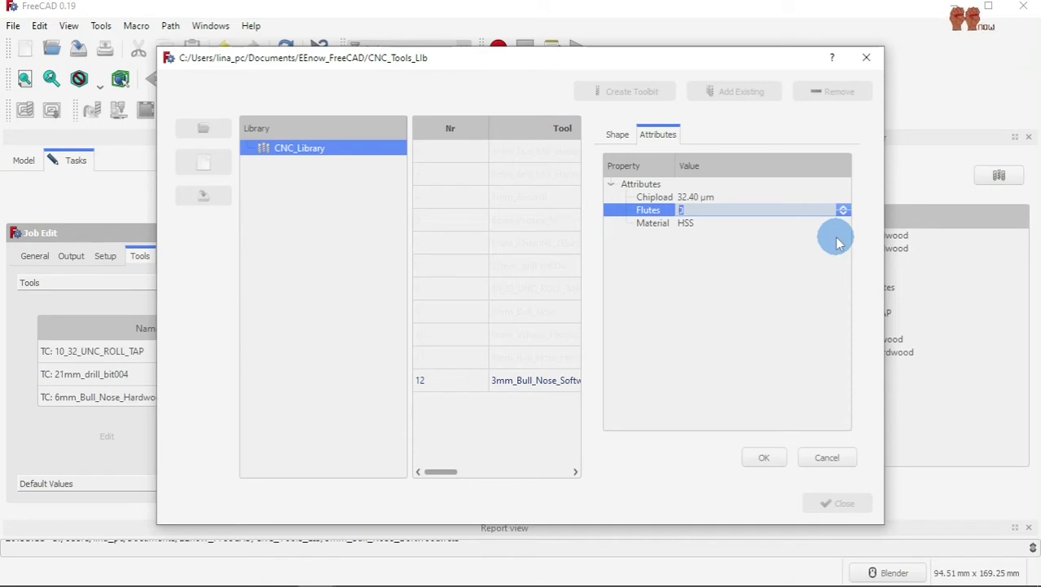
pyautogui.click(713, 237)
pyautogui.click(618, 135)
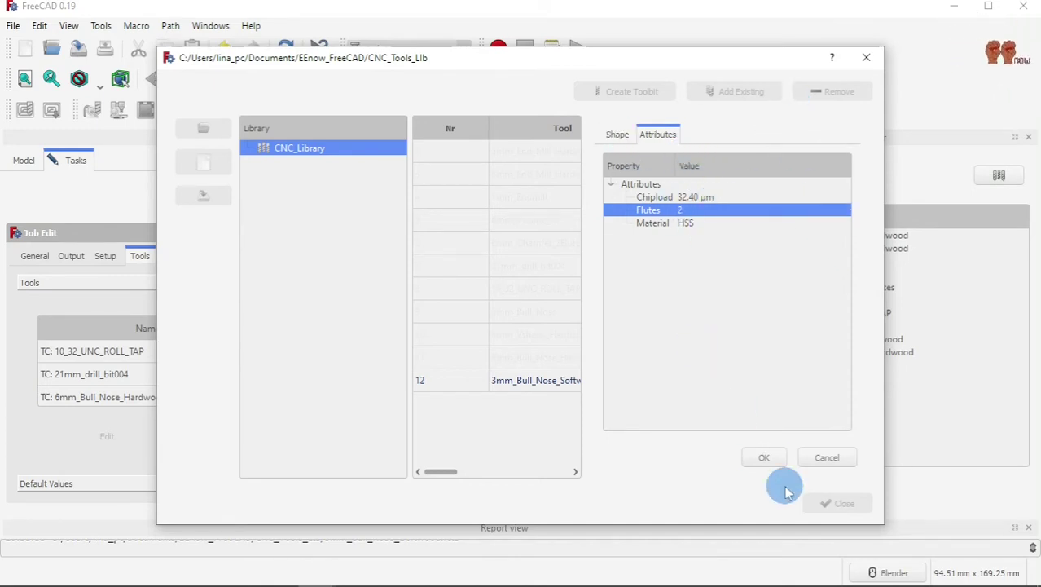
pyautogui.click(766, 458)
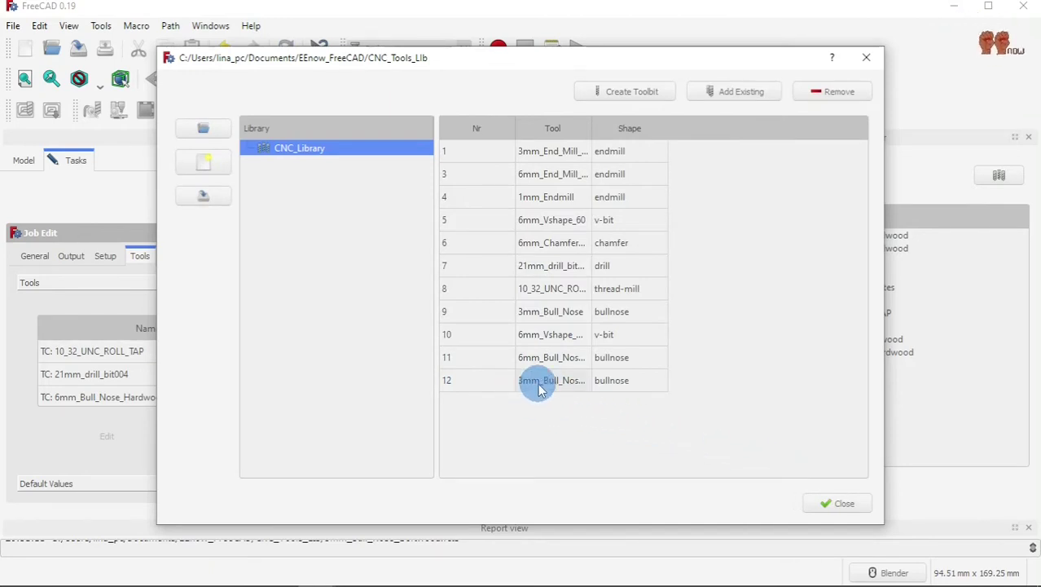
# Step: Save the tool library as CNC_Library.fctl, replacing the existing file, and close the library editor
pyautogui.click(214, 195)
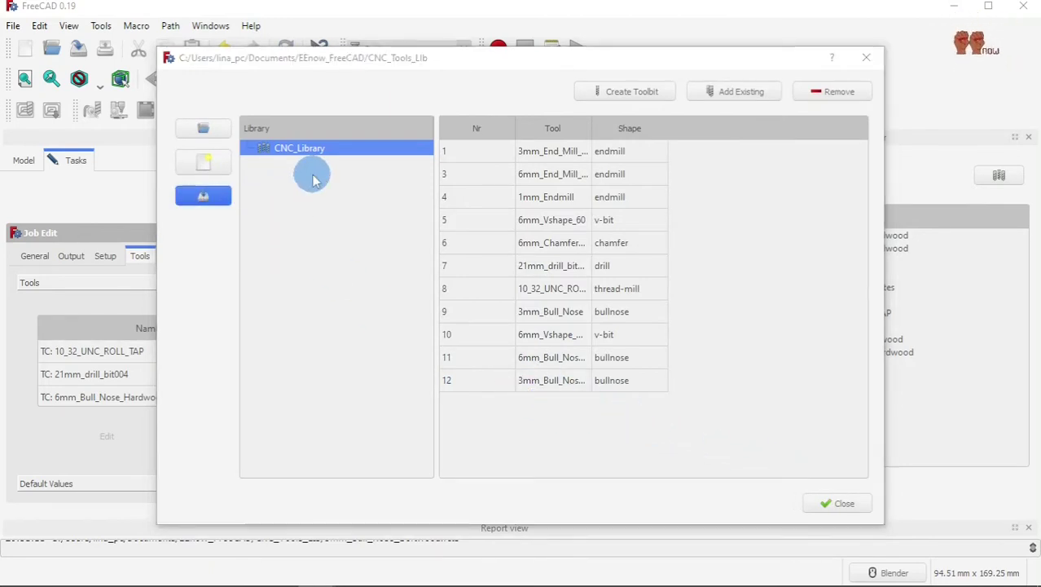
pyautogui.click(372, 181)
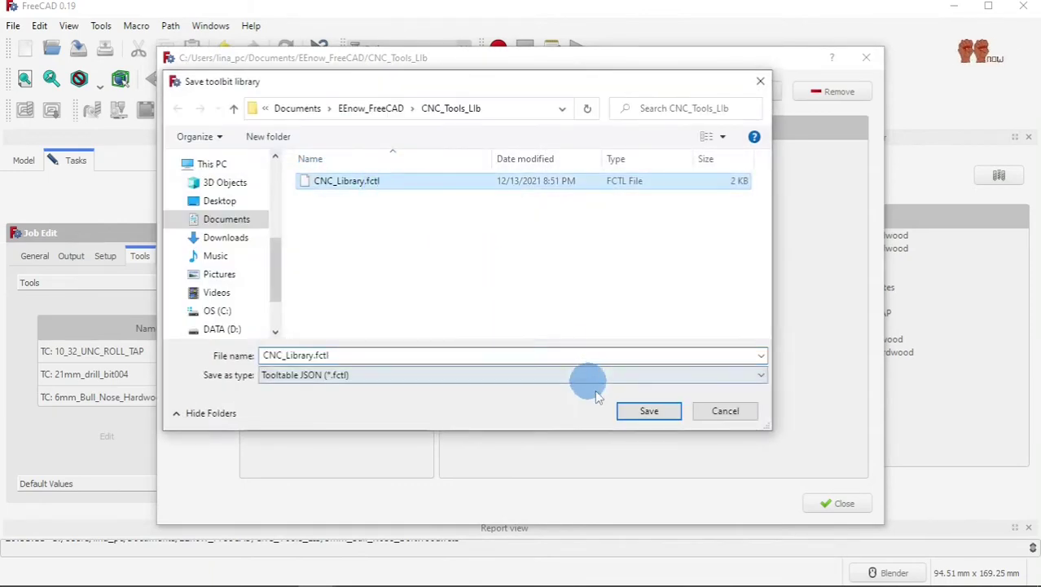
pyautogui.click(644, 412)
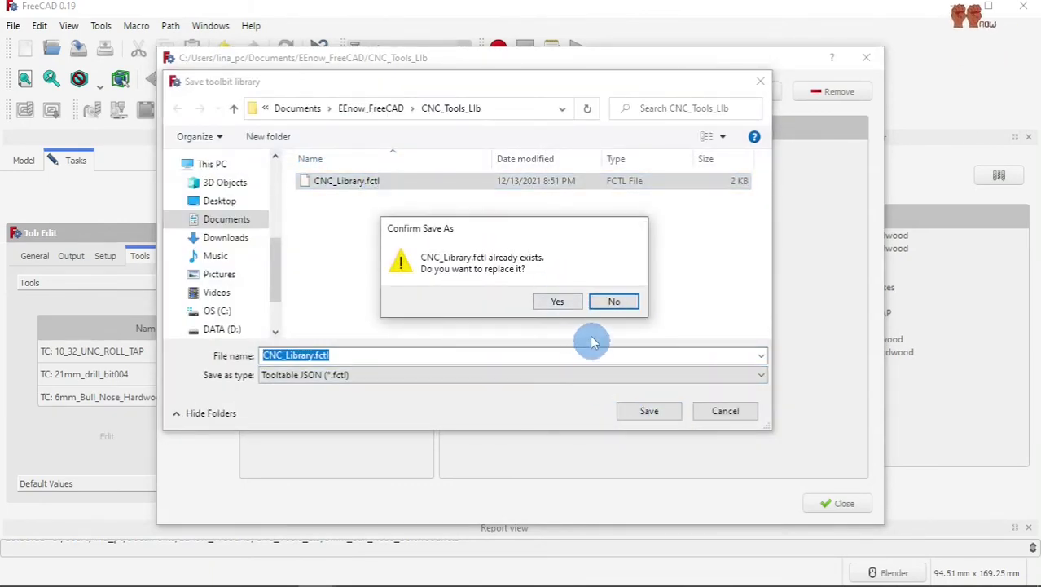
pyautogui.click(557, 302)
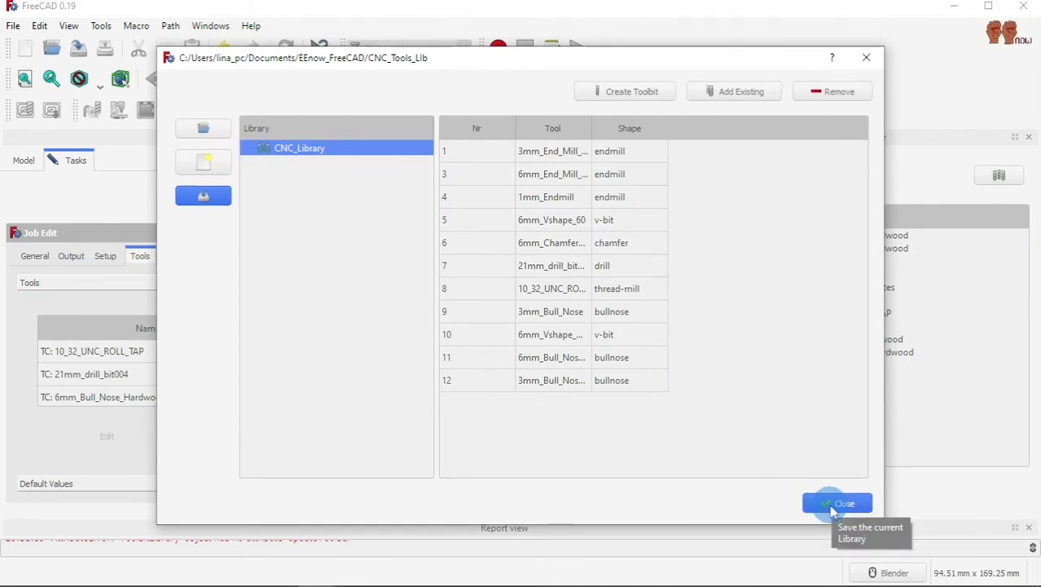
pyautogui.click(833, 506)
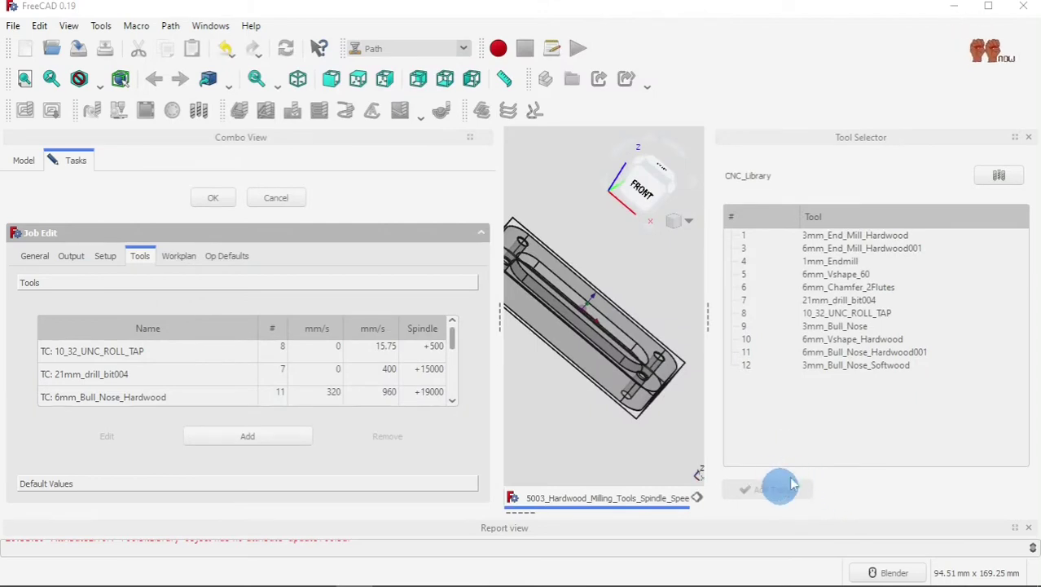
# Step: Add the 3mm_Bull_Nose_Softwood tool from CNC_Library to the job and accept the job settings
pyautogui.click(833, 368)
pyautogui.click(782, 491)
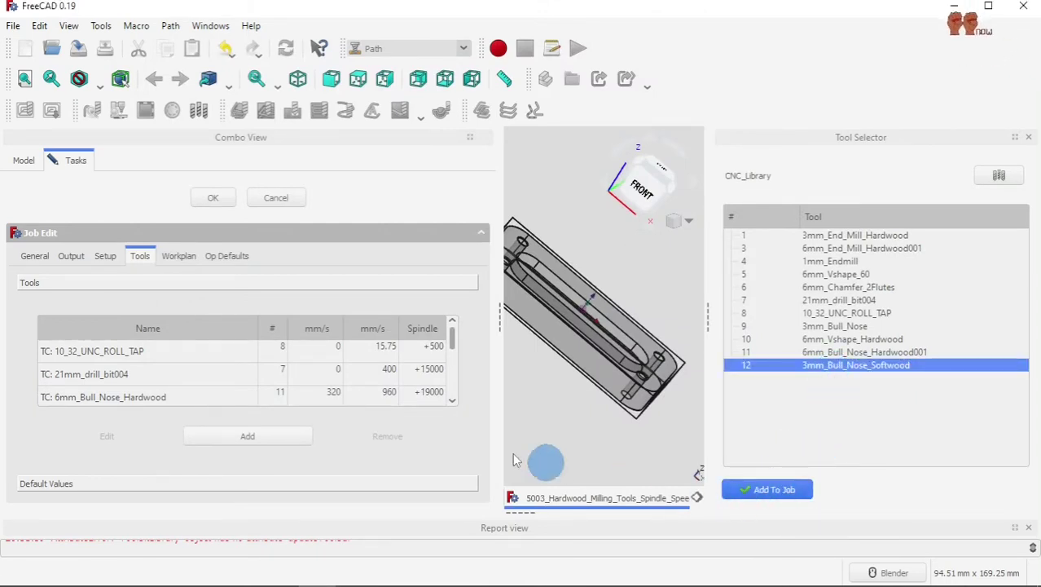
pyautogui.scroll(-1, 185, 360)
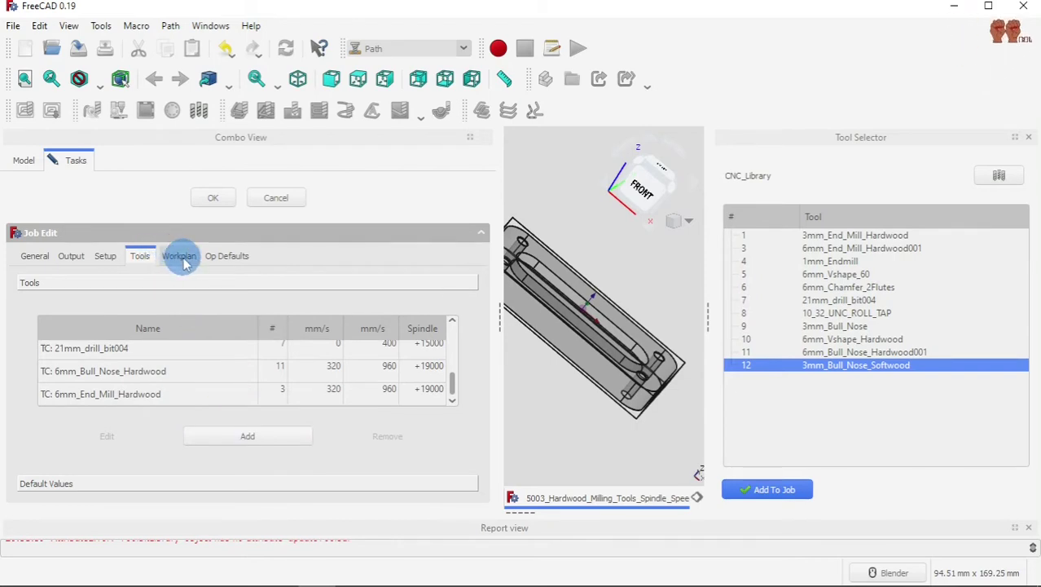
pyautogui.click(209, 198)
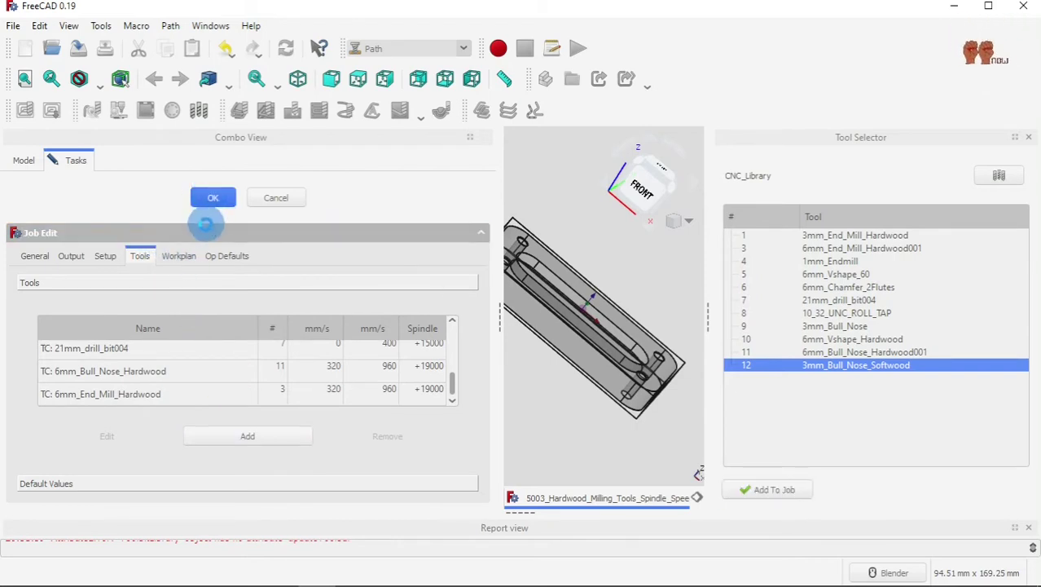
# Step: Open the job's TC: 3mm_Bull_Nose_Softwood tool controller for editing
pyautogui.scroll(-2, 174, 255)
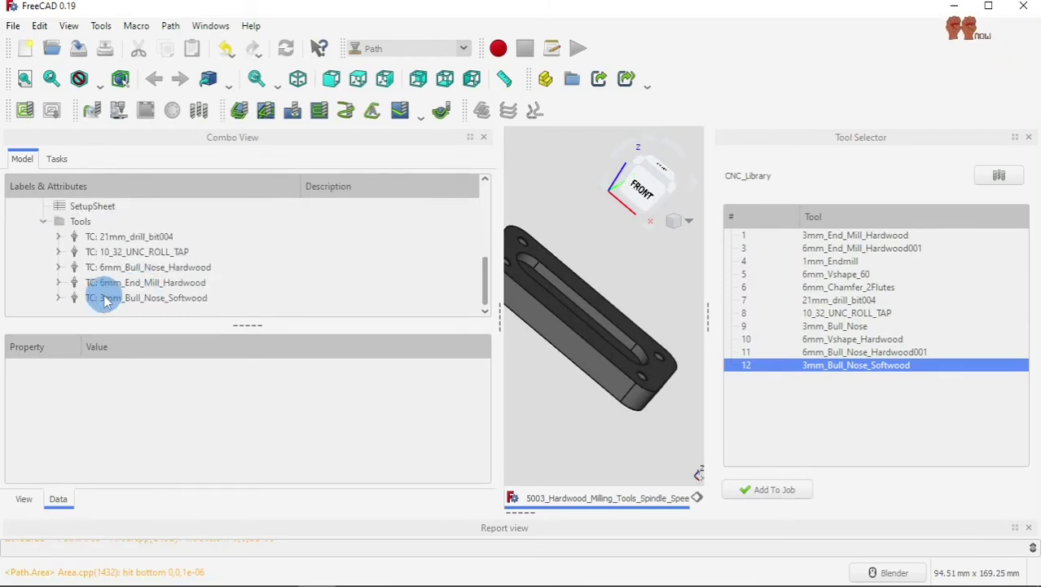
pyautogui.click(174, 304)
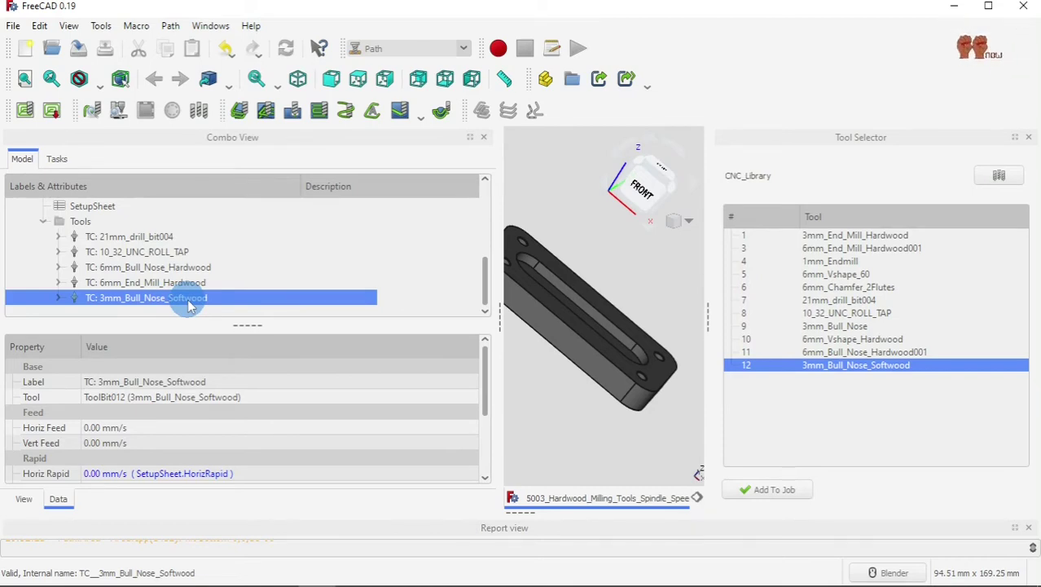
pyautogui.doubleClick(188, 301)
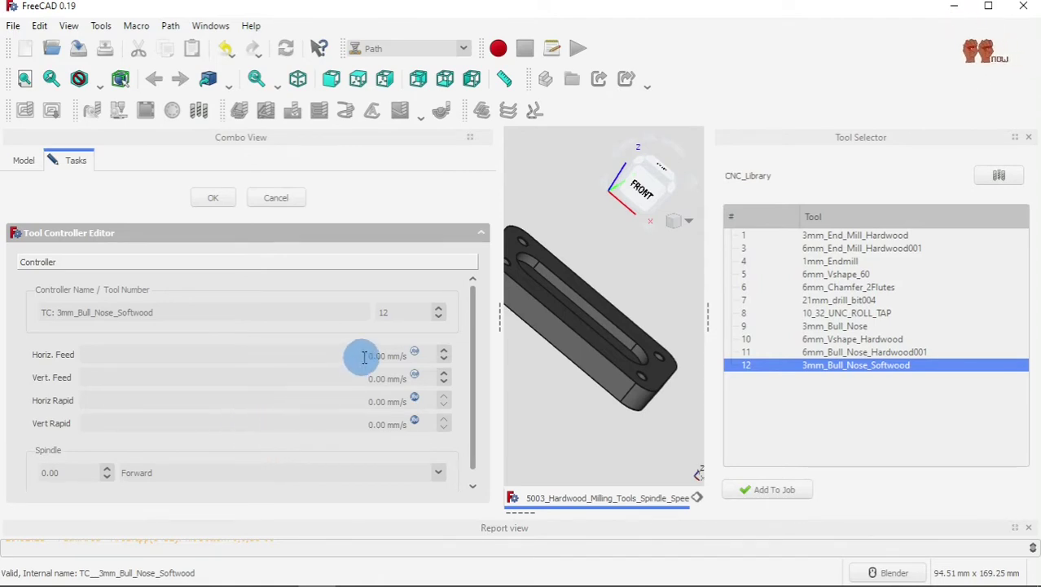
pyautogui.moveTo(474, 383); pyautogui.dragTo(470, 430)
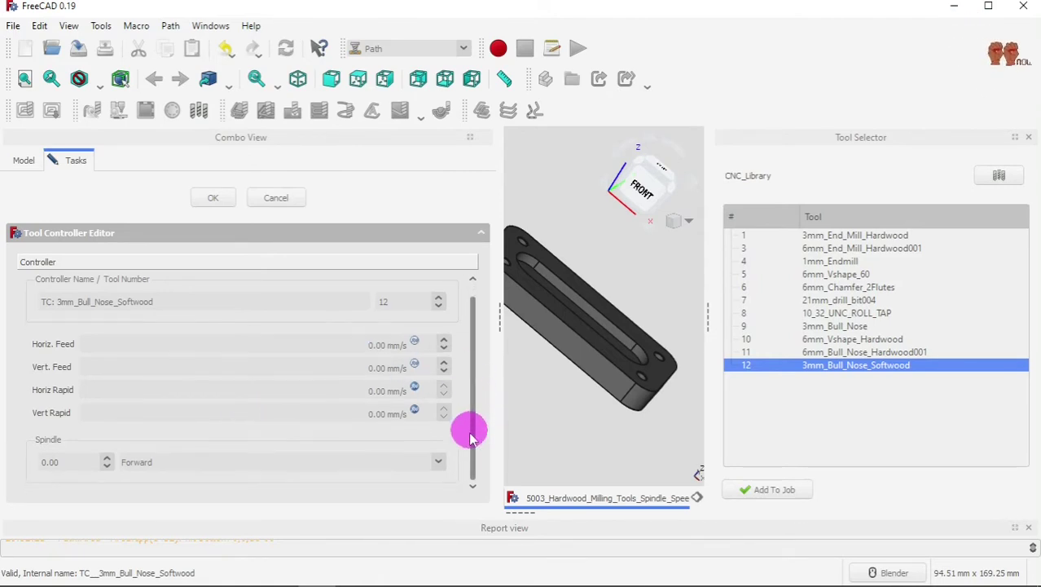
pyautogui.moveTo(75, 461); pyautogui.dragTo(33, 449)
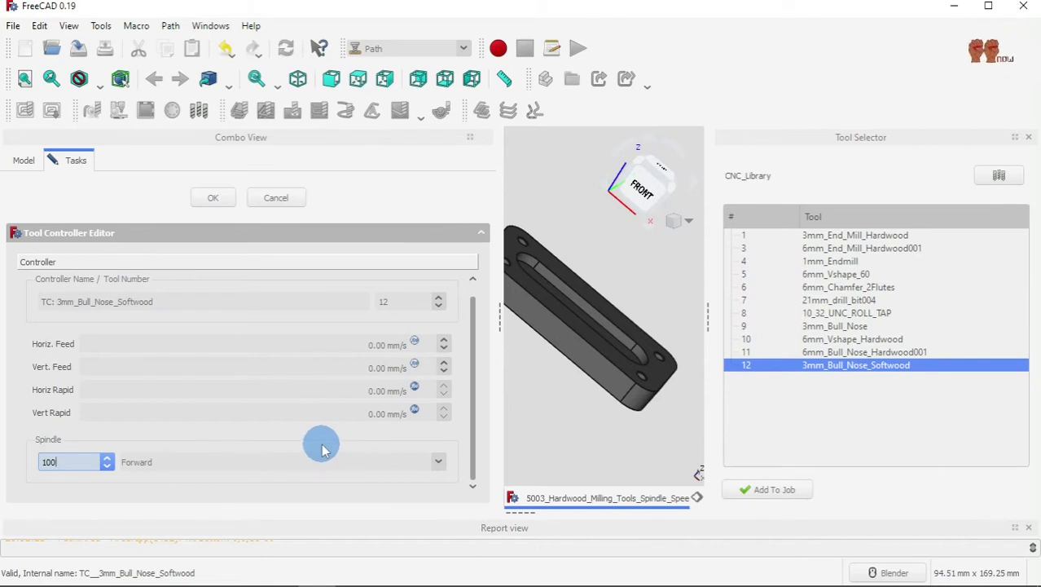
pyautogui.press('BackSpace')
pyautogui.press('BackSpace')
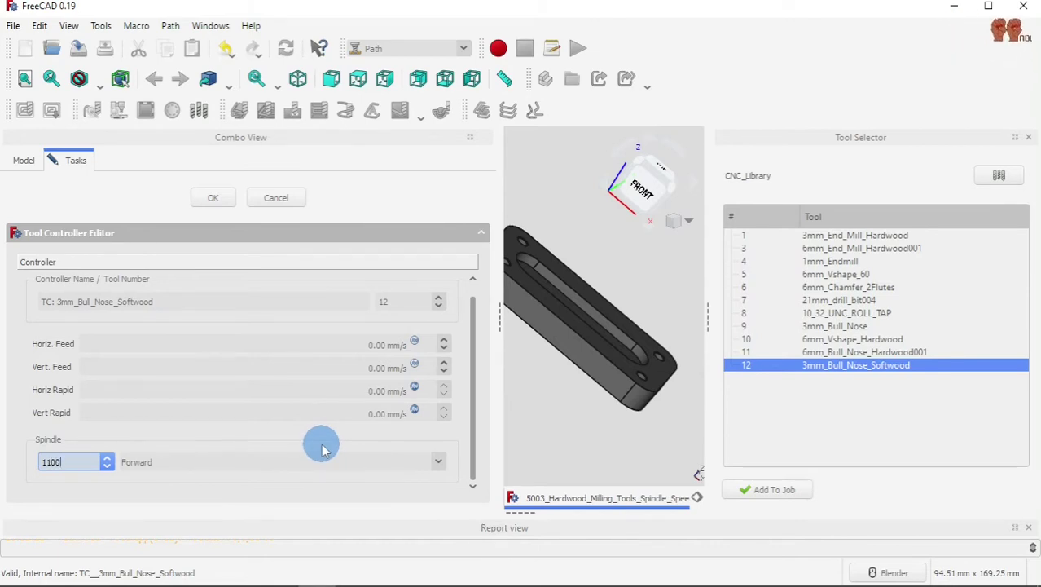
pyautogui.click(381, 366)
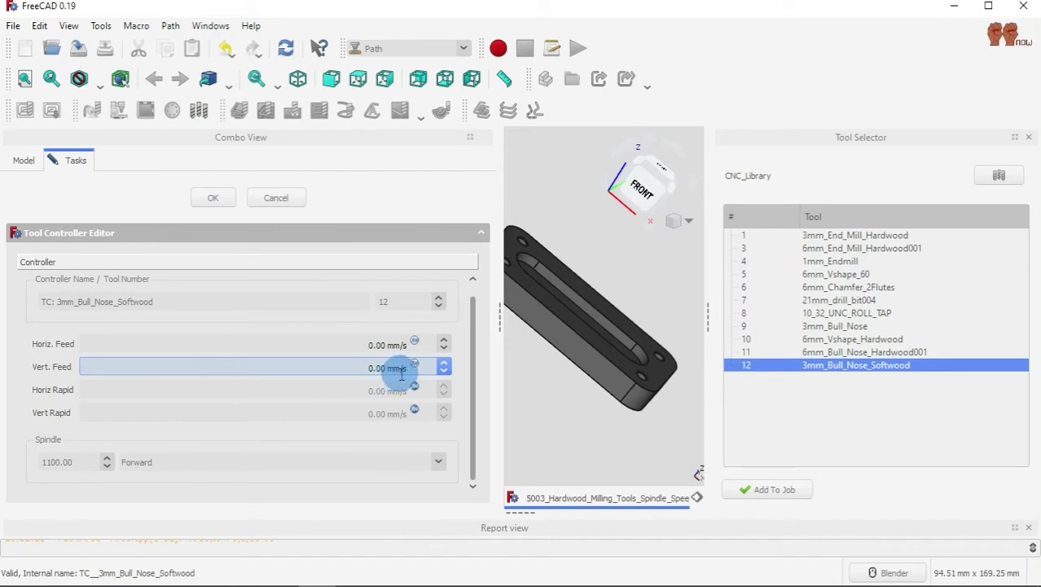
# Step: Set the 3mm_Bull_Nose_Softwood controller's spindle speed to 17000, keeping the Forward direction
pyautogui.doubleClick(52, 461)
pyautogui.moveTo(67, 476); pyautogui.dragTo(9, 455)
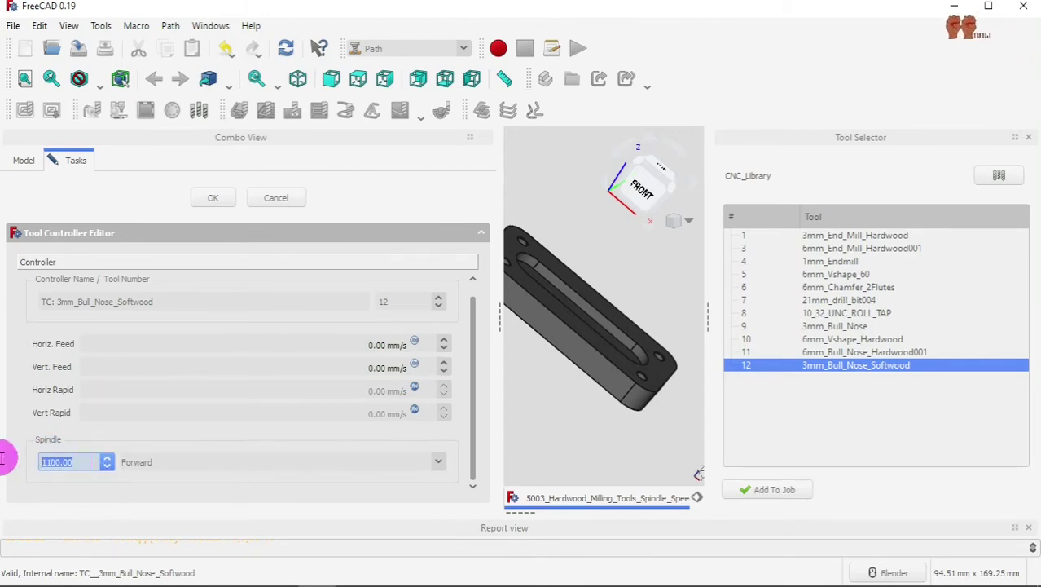
pyautogui.write('17000')
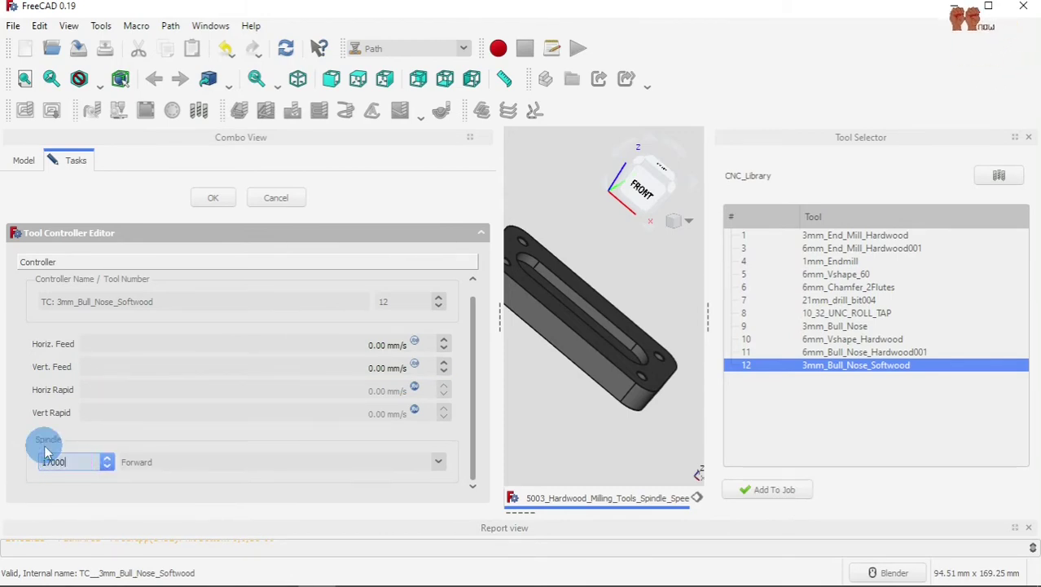
pyautogui.click(379, 369)
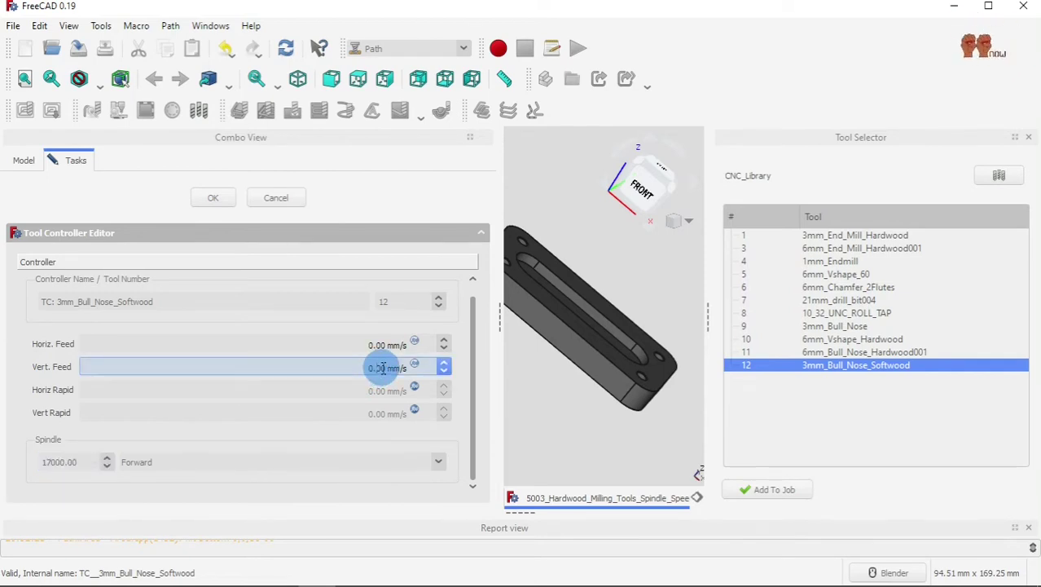
# Step: Set the tool controller's horizontal feed to 1100 mm/s
pyautogui.click(386, 345)
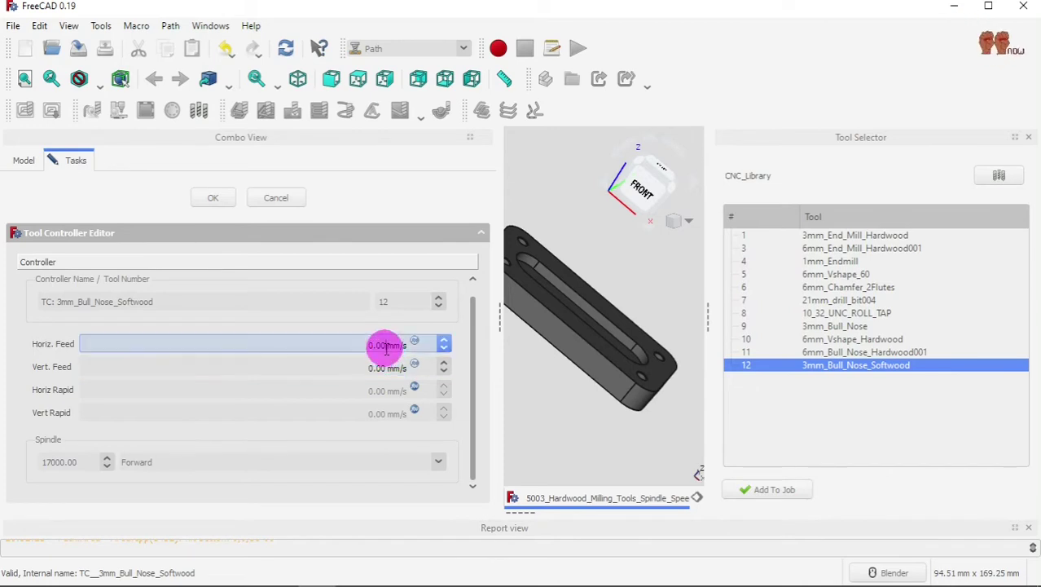
pyautogui.click(298, 345)
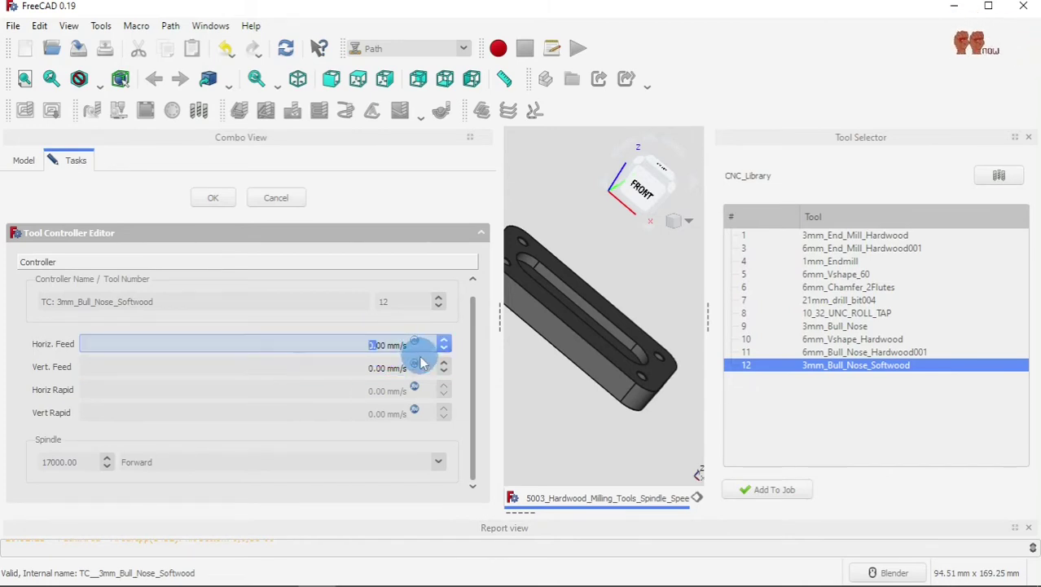
pyautogui.write('10')
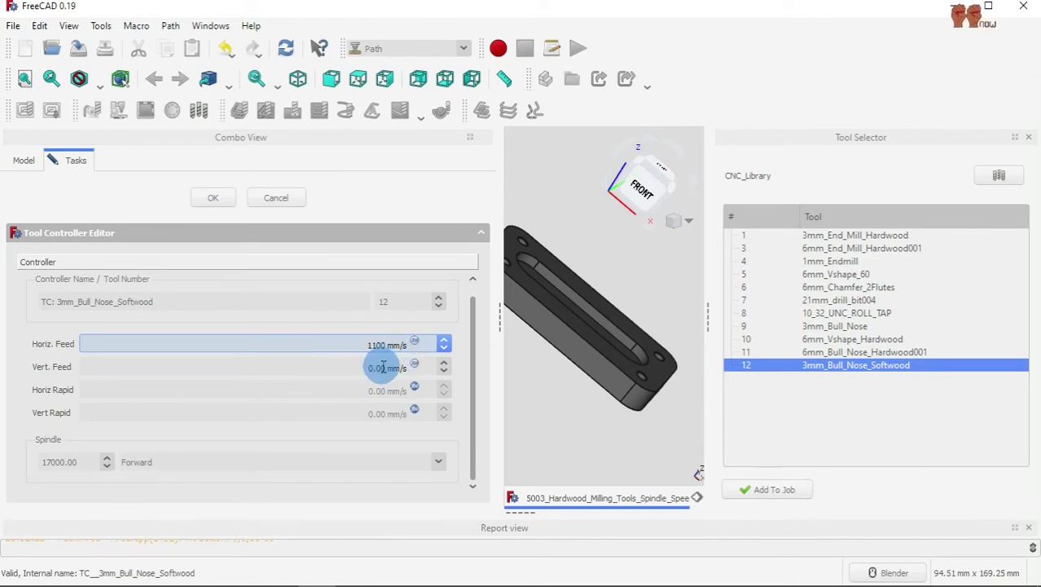
# Step: Set the tool controller's vertical feed to 1100 mm/s
pyautogui.click(384, 368)
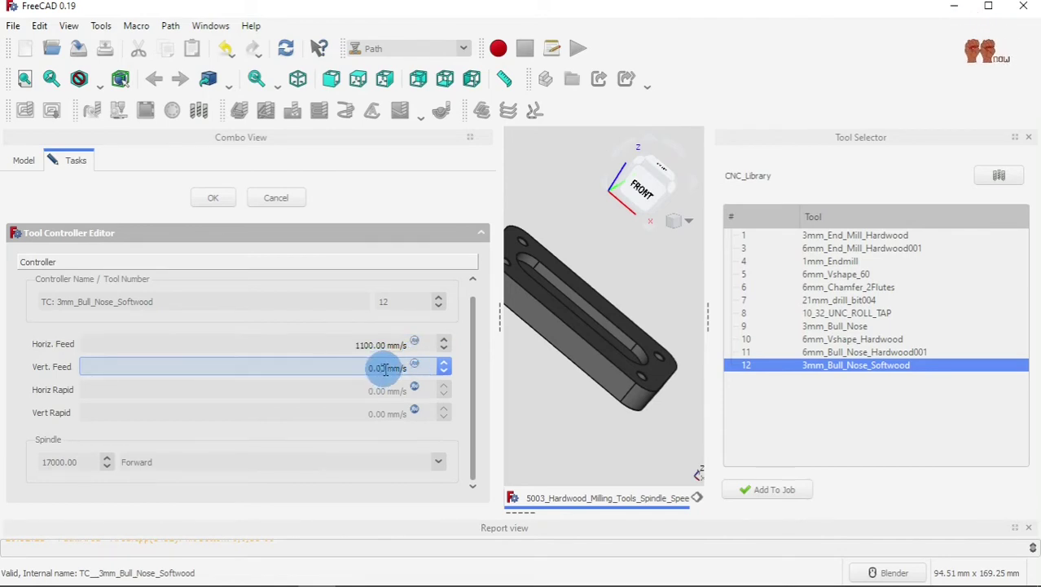
pyautogui.moveTo(386, 368)
pyautogui.mouseDown()
pyautogui.moveTo(358, 379)
pyautogui.moveTo(365, 368)
pyautogui.mouseUp()
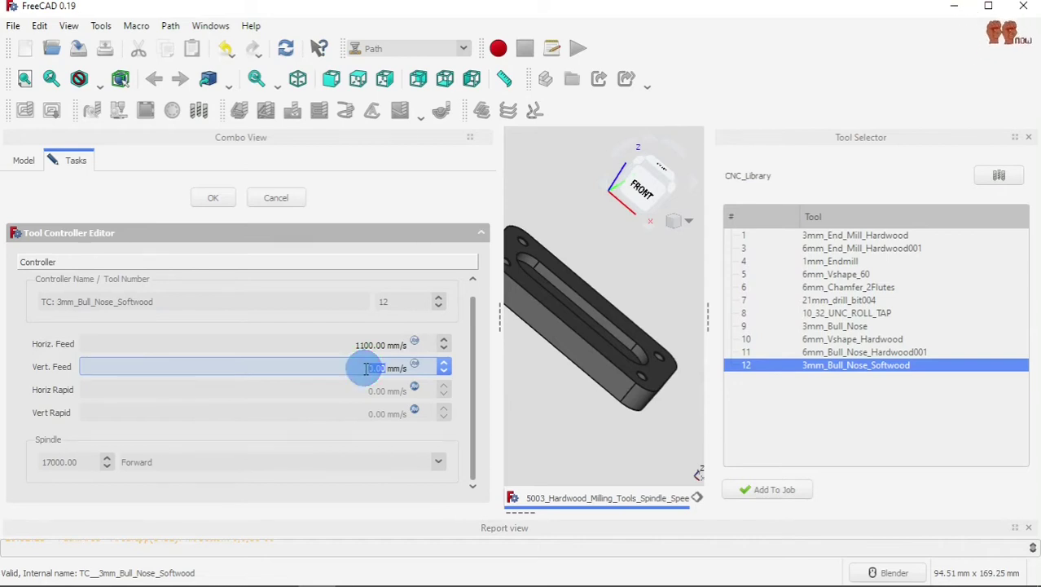
pyautogui.write('1100')
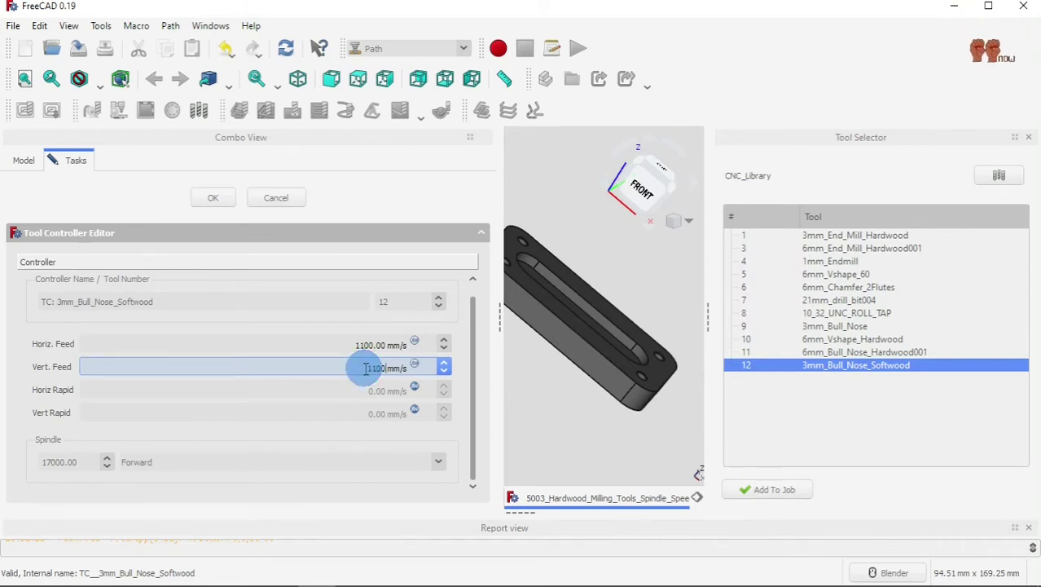
# Step: Set the tool controller's horizontal feed to 330 mm/s and accept the 3mm_Bull_Nose_Softwood controller settings
pyautogui.click(377, 344)
pyautogui.click(384, 344)
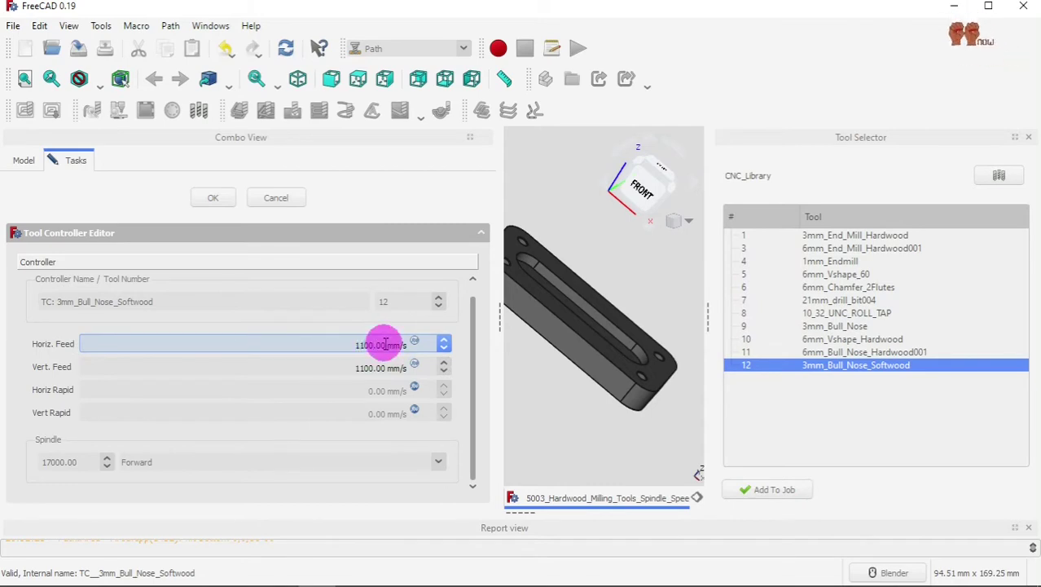
pyautogui.moveTo(382, 344); pyautogui.dragTo(348, 348)
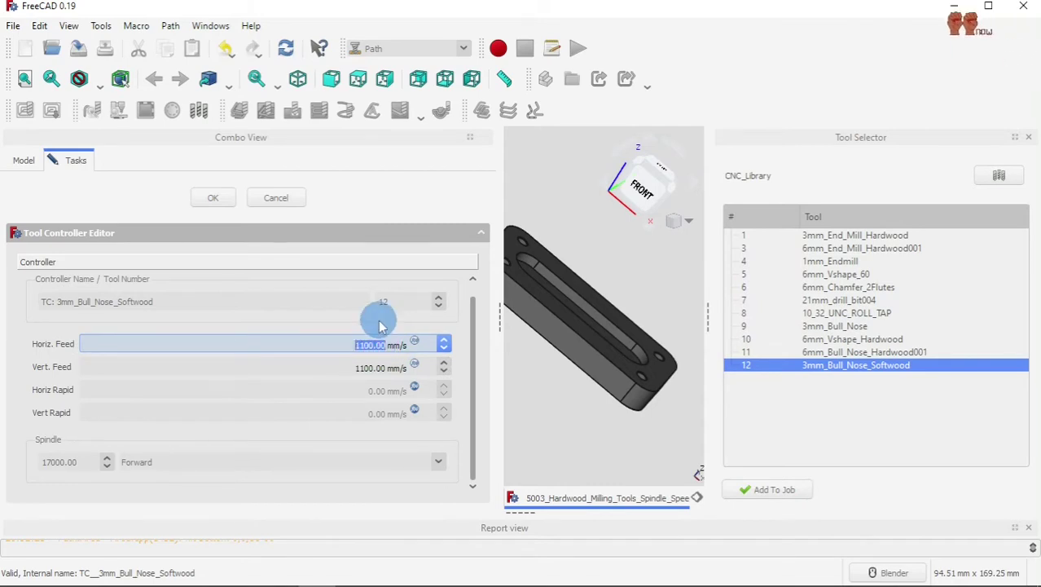
pyautogui.write('3.3')
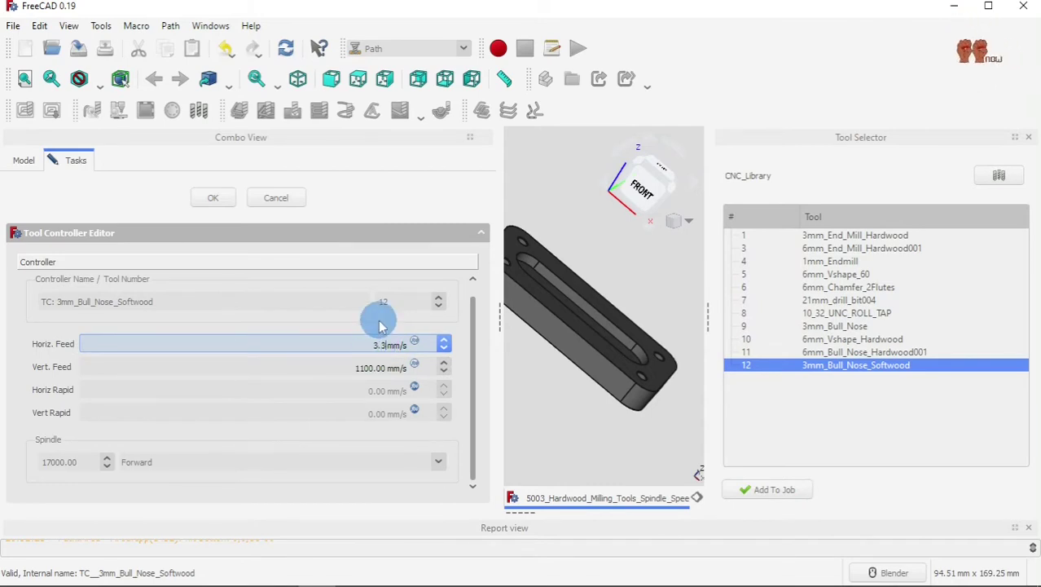
pyautogui.write('0')
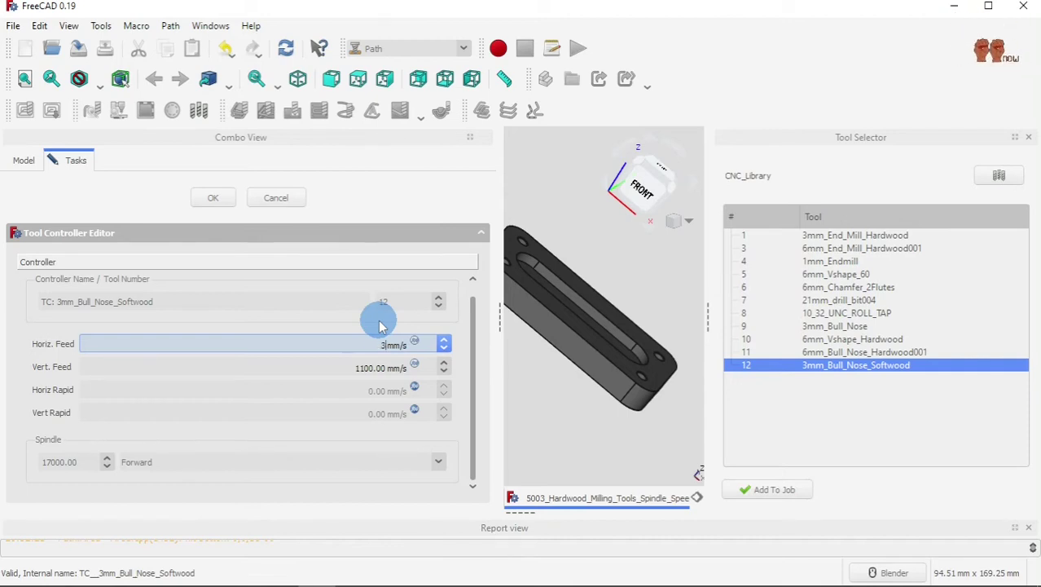
pyautogui.click(304, 319)
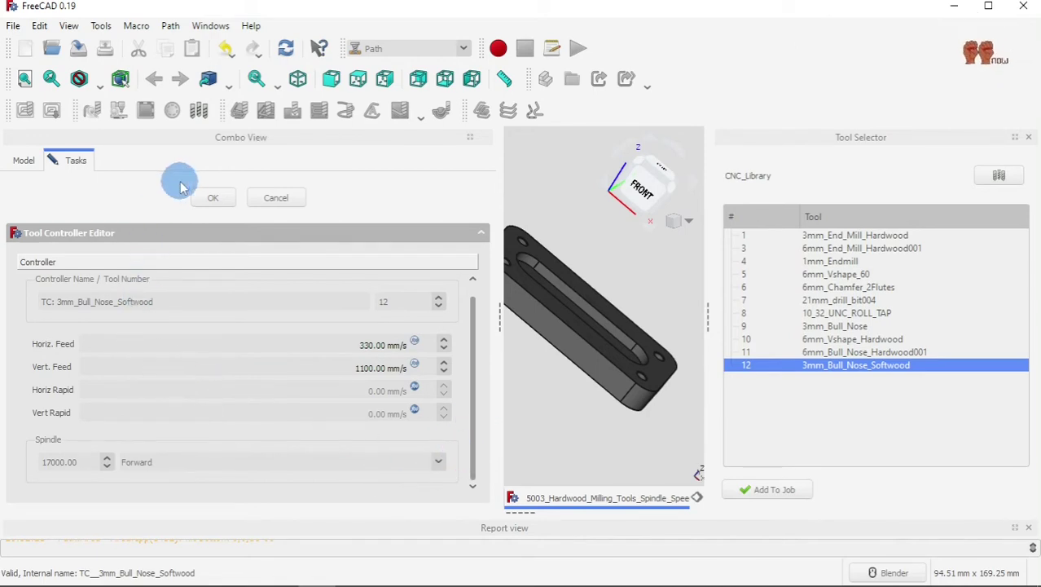
pyautogui.click(207, 200)
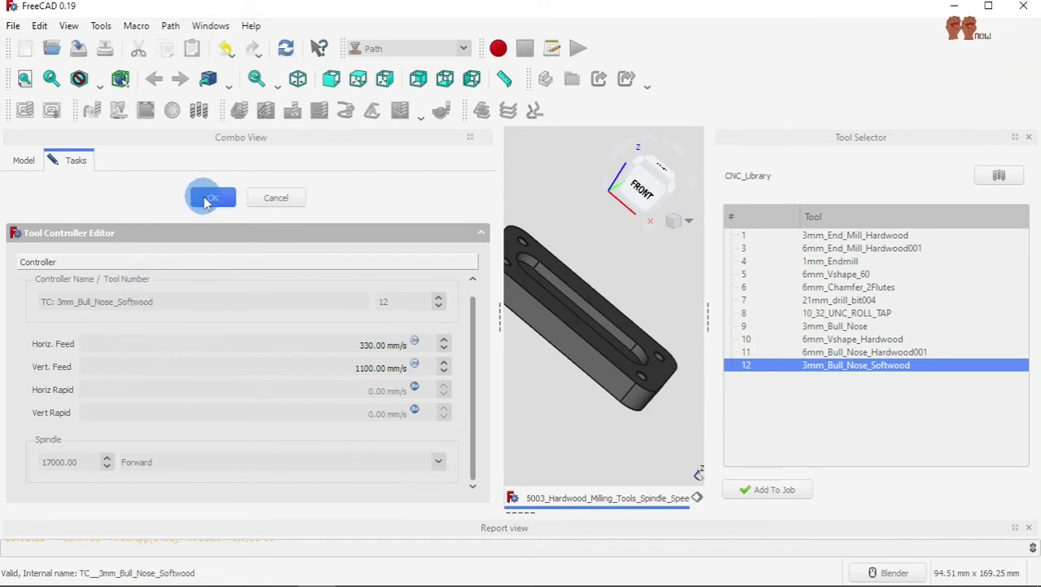
pyautogui.click(114, 313)
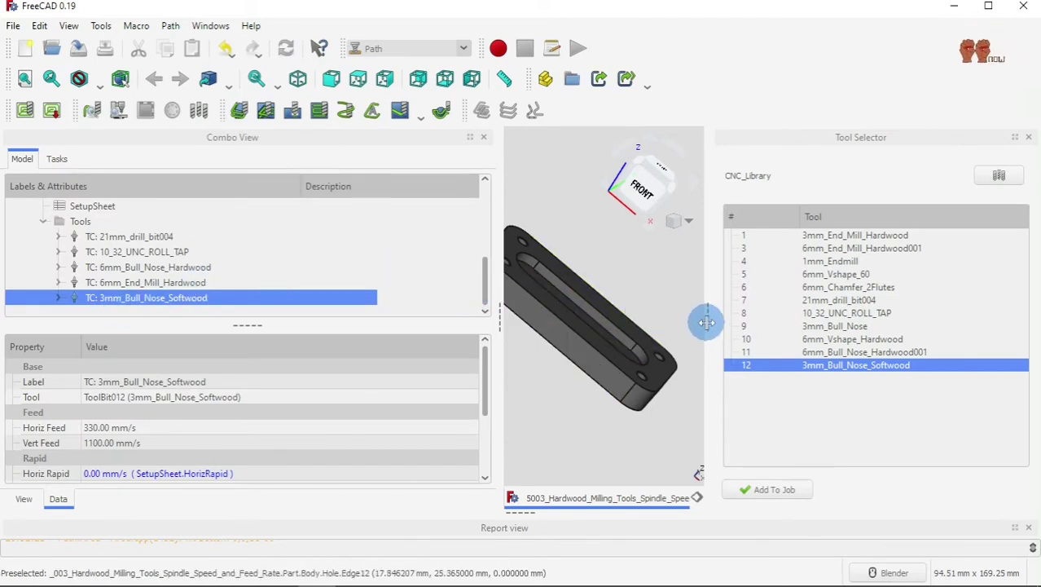
# Step: Close the Tool Selector to enlarge the 3D view and collapse the job's Tools group
pyautogui.moveTo(706, 322); pyautogui.dragTo(821, 328)
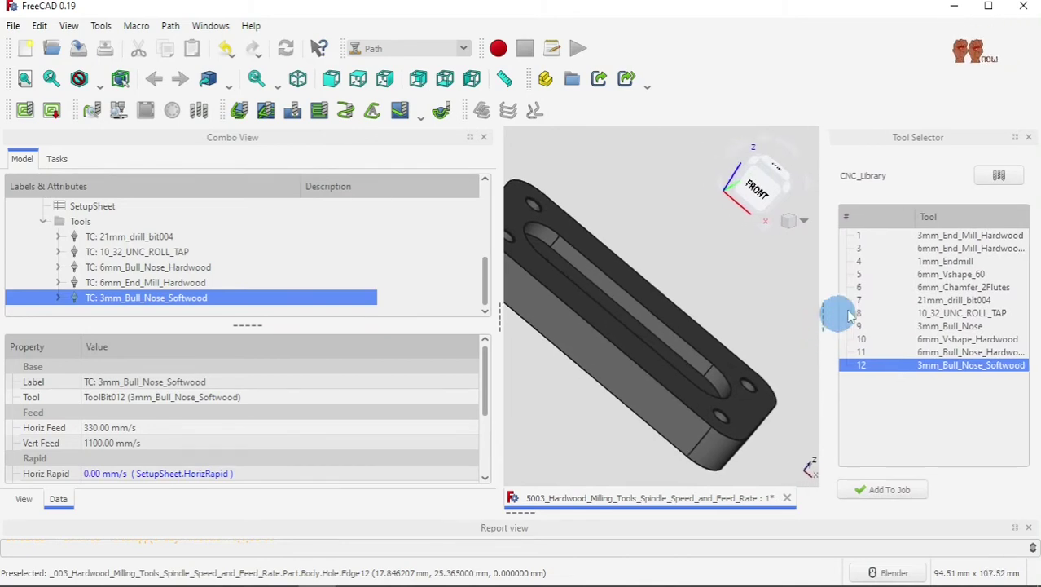
pyautogui.click(1028, 137)
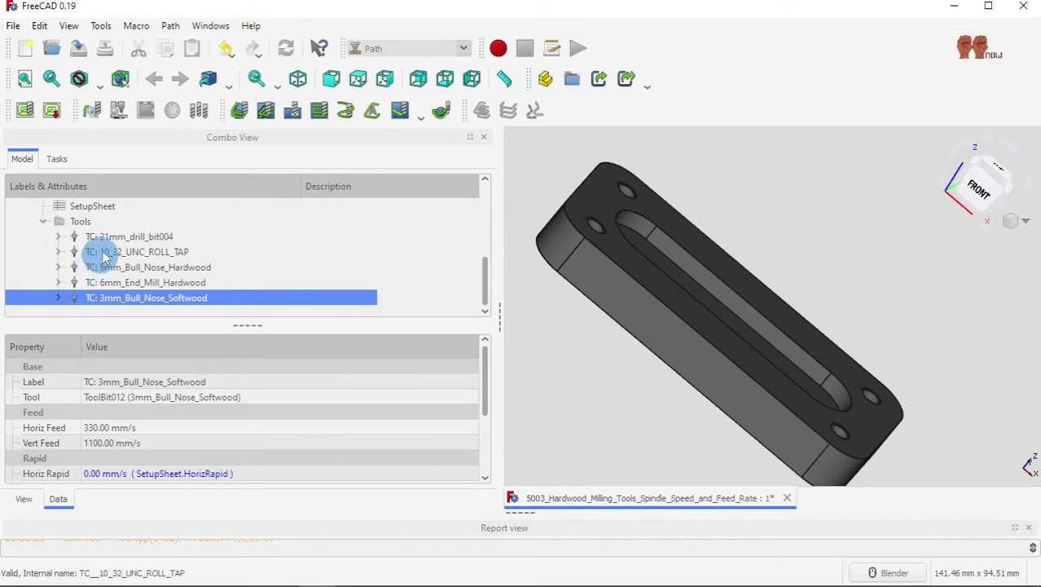
pyautogui.click(44, 222)
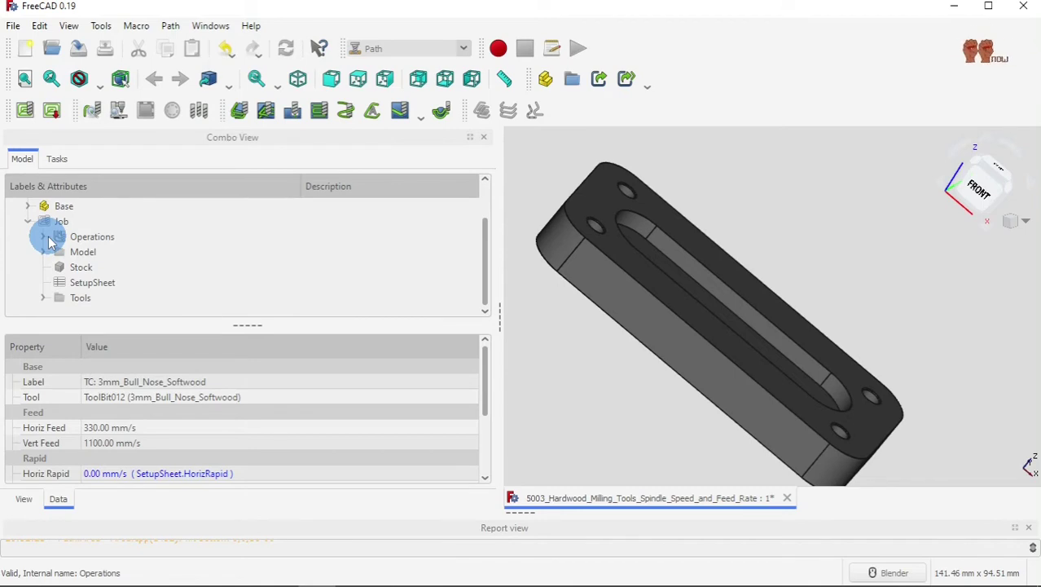
# Step: Edit the job's Pocket_3D operation to use the TC: 3mm_Bull_Nose_Softwood tool controller and apply the change
pyautogui.click(45, 237)
pyautogui.scroll(-2, 170, 295)
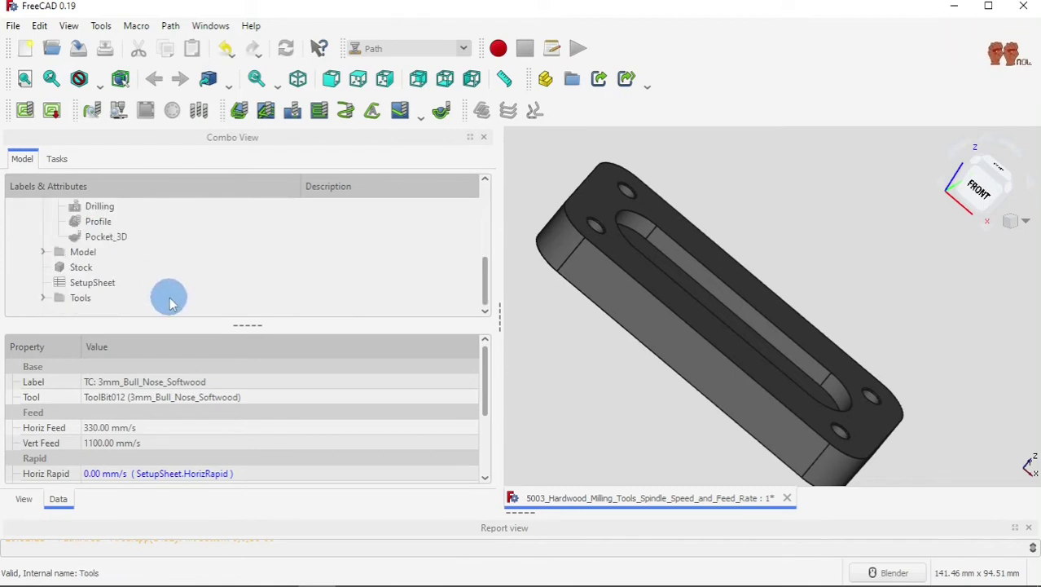
pyautogui.click(122, 240)
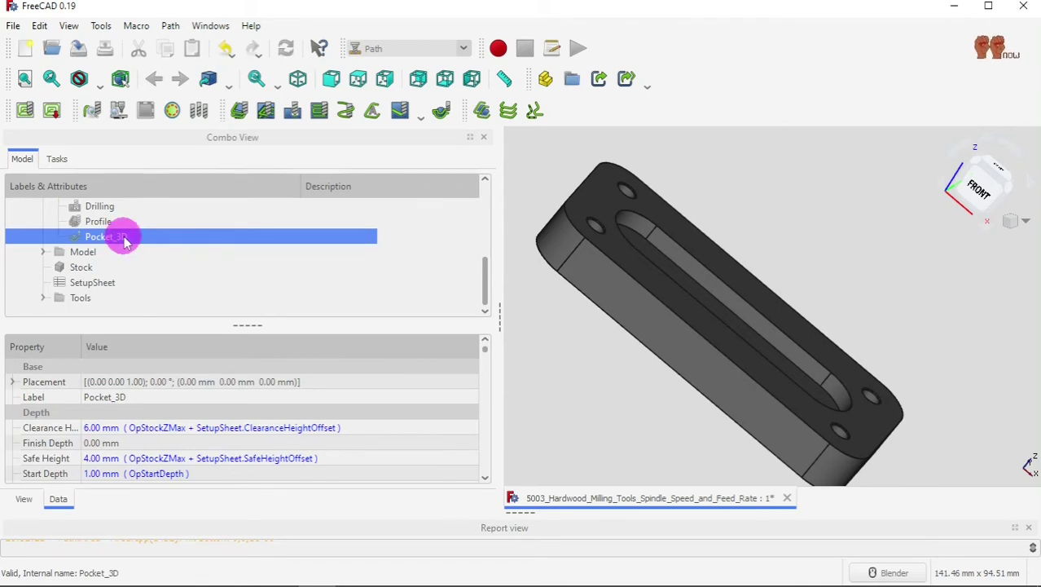
pyautogui.doubleClick(122, 238)
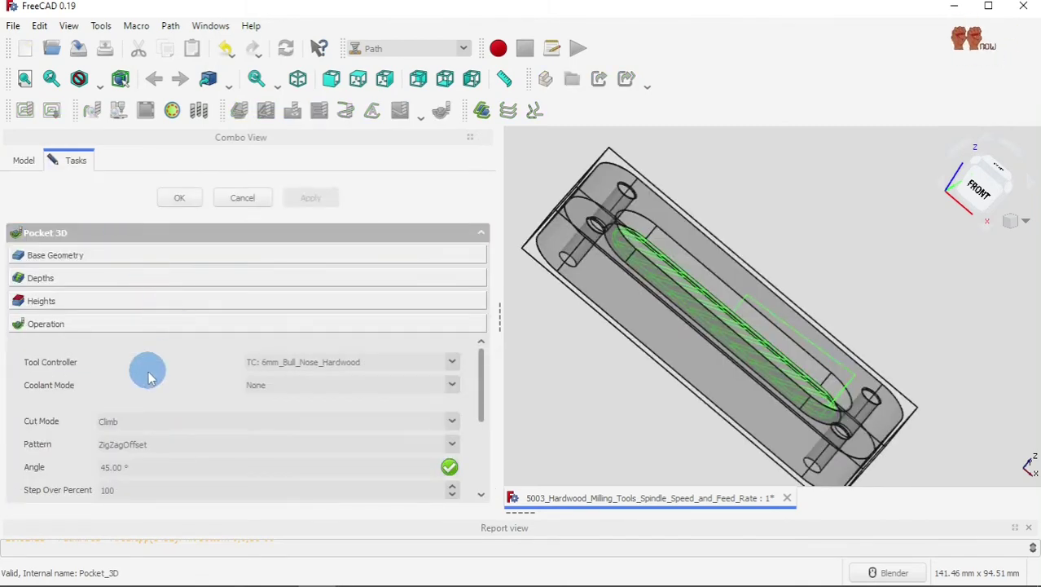
pyautogui.scroll(-3, 146, 370)
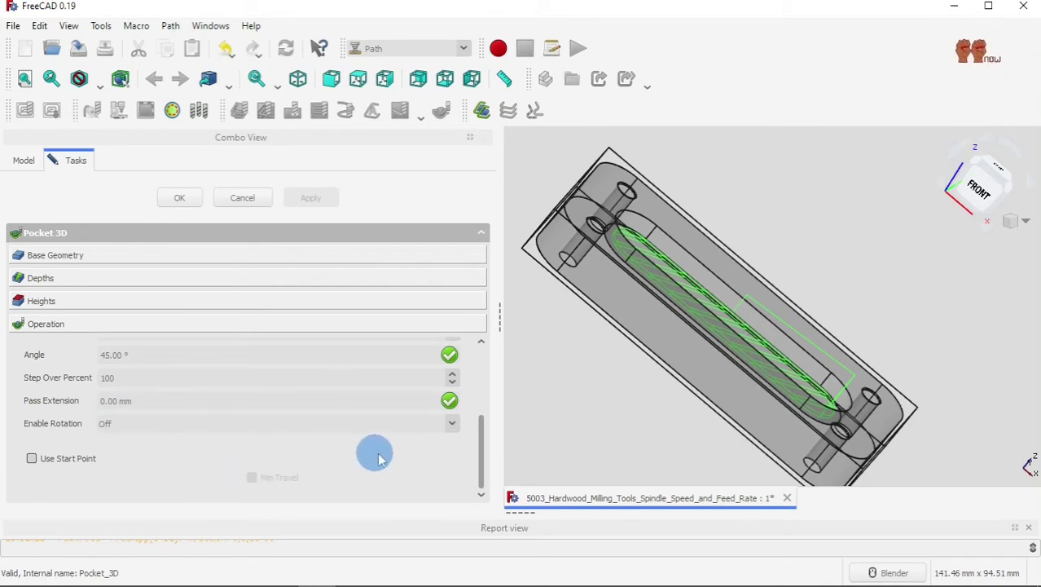
pyautogui.moveTo(481, 474); pyautogui.dragTo(478, 400)
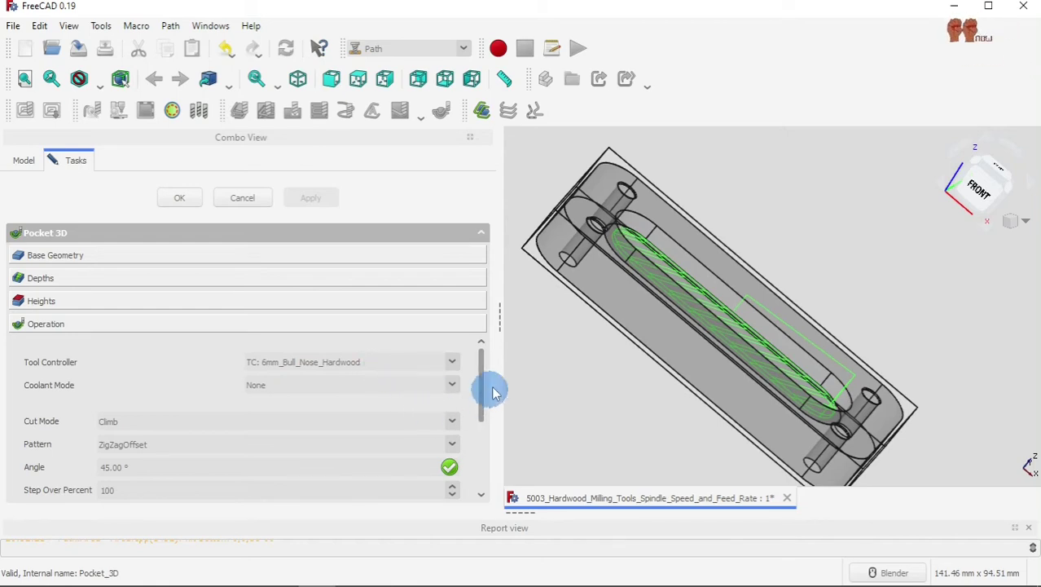
pyautogui.moveTo(485, 390)
pyautogui.mouseDown()
pyautogui.moveTo(500, 455)
pyautogui.moveTo(496, 392)
pyautogui.mouseUp()
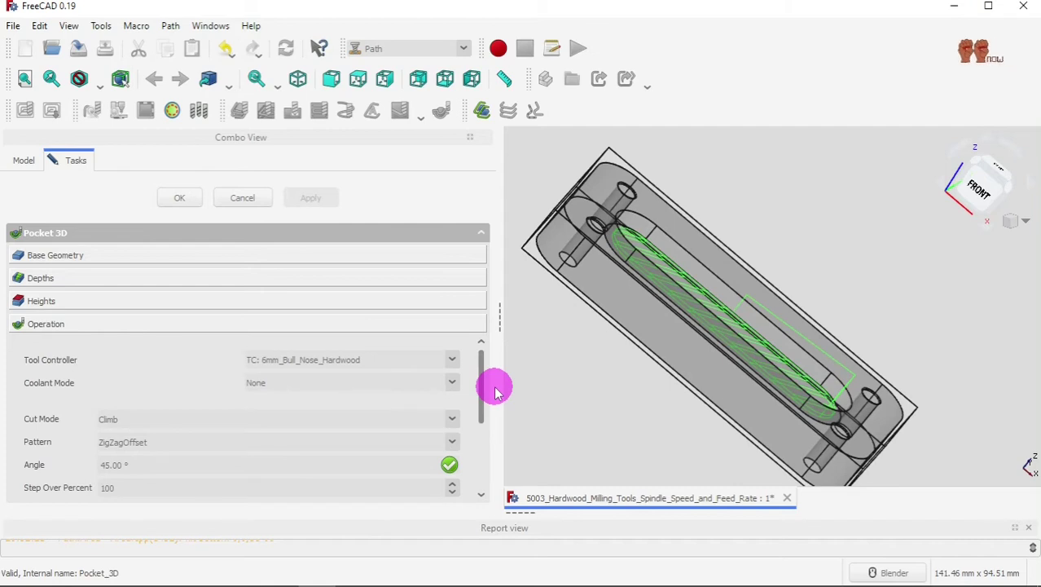
pyautogui.click(452, 360)
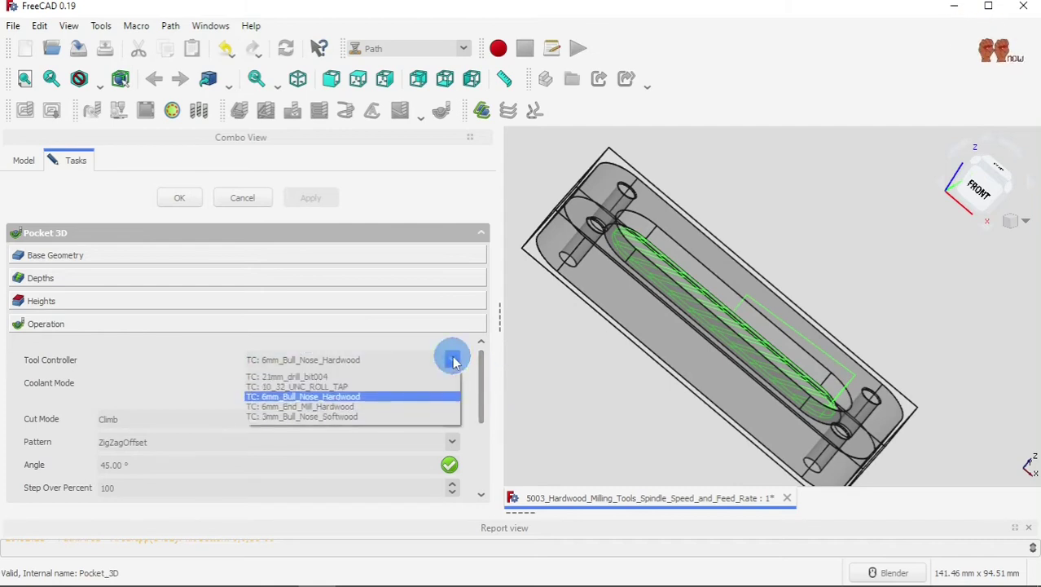
pyautogui.click(400, 416)
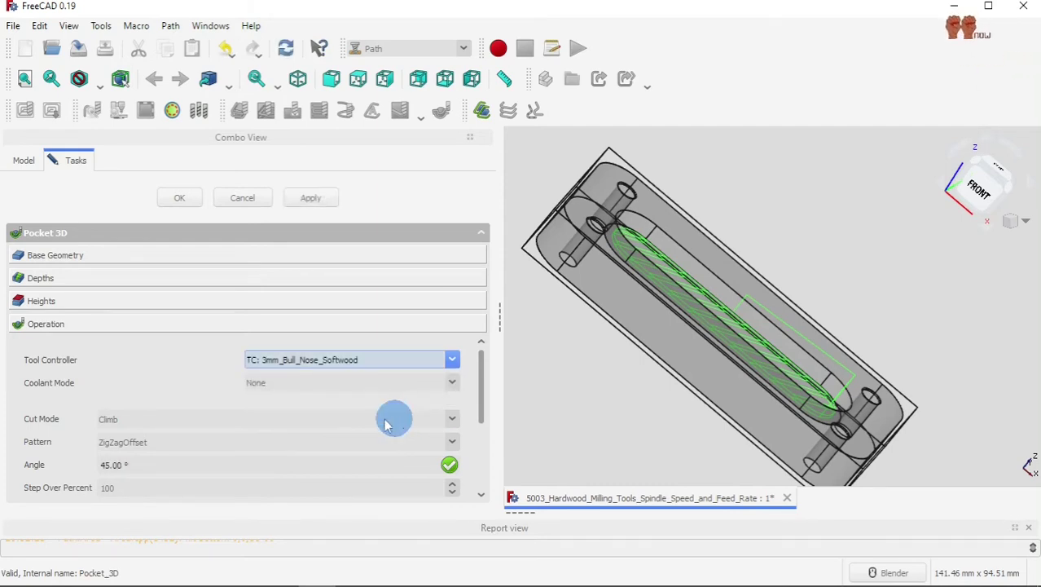
pyautogui.click(321, 200)
pyautogui.click(324, 204)
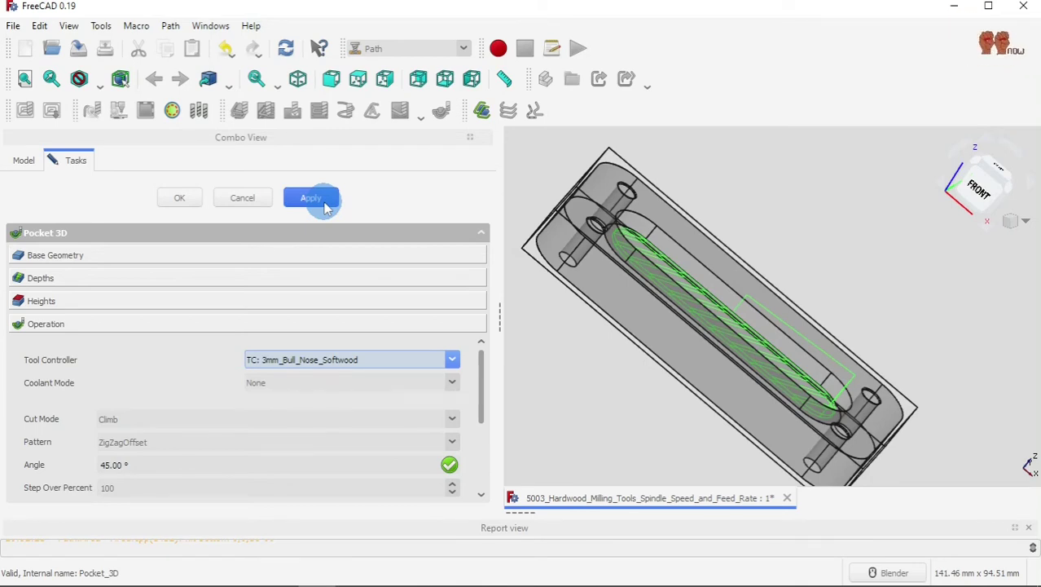
# Step: Apply and accept the Pocket_3D operation's edited settings
pyautogui.click(325, 207)
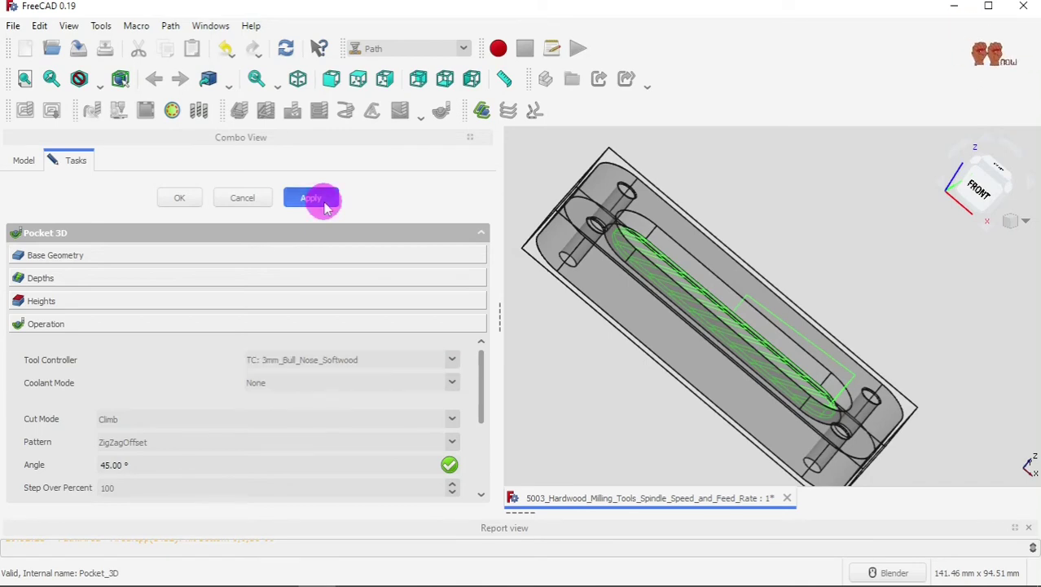
pyautogui.click(184, 198)
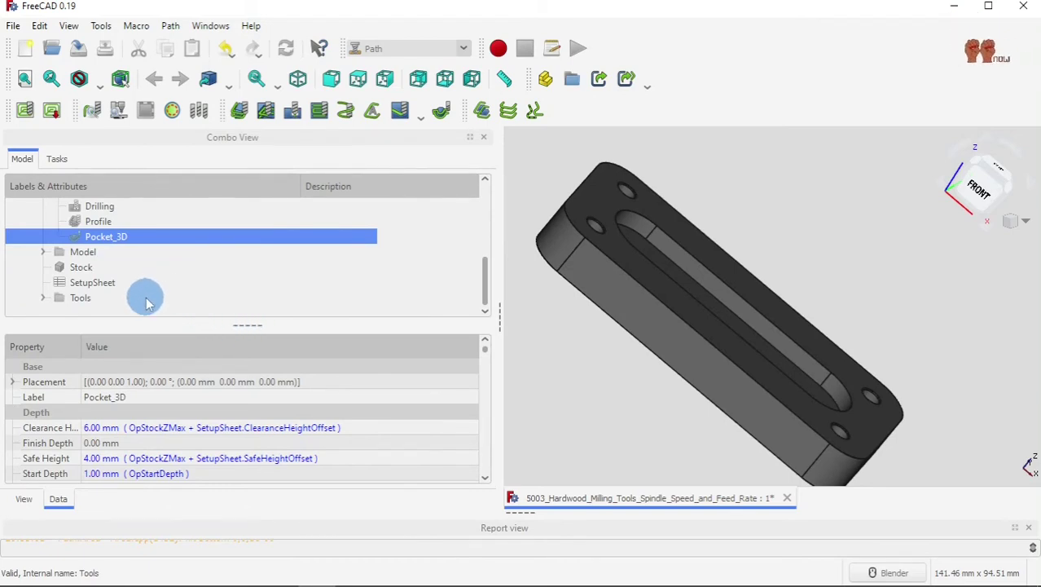
# Step: Delete the TC: 3mm_Bull_Nose_Softwood tool controller from the job's Tools group
pyautogui.click(42, 298)
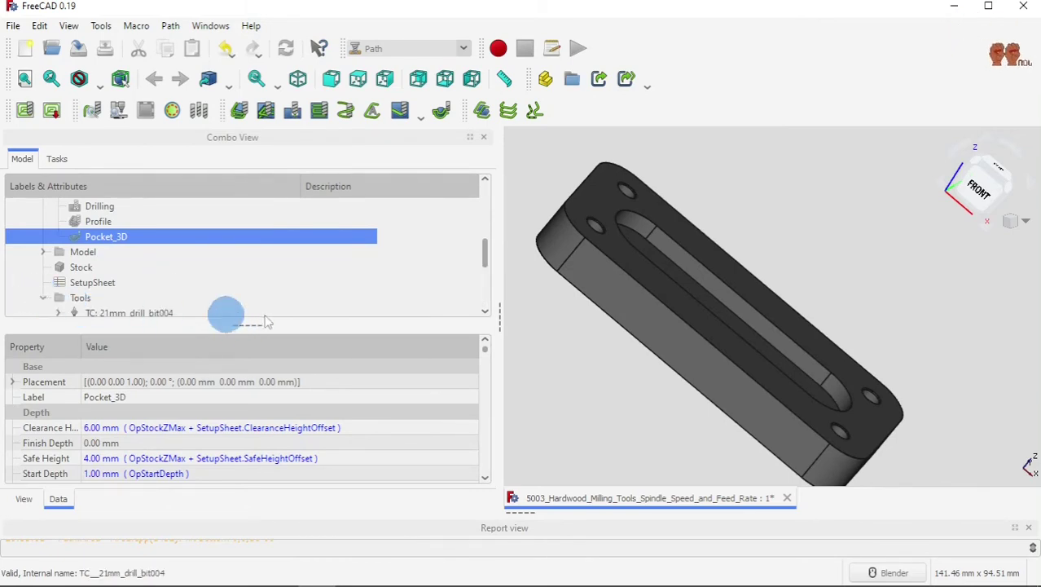
pyautogui.moveTo(484, 256); pyautogui.dragTo(482, 295)
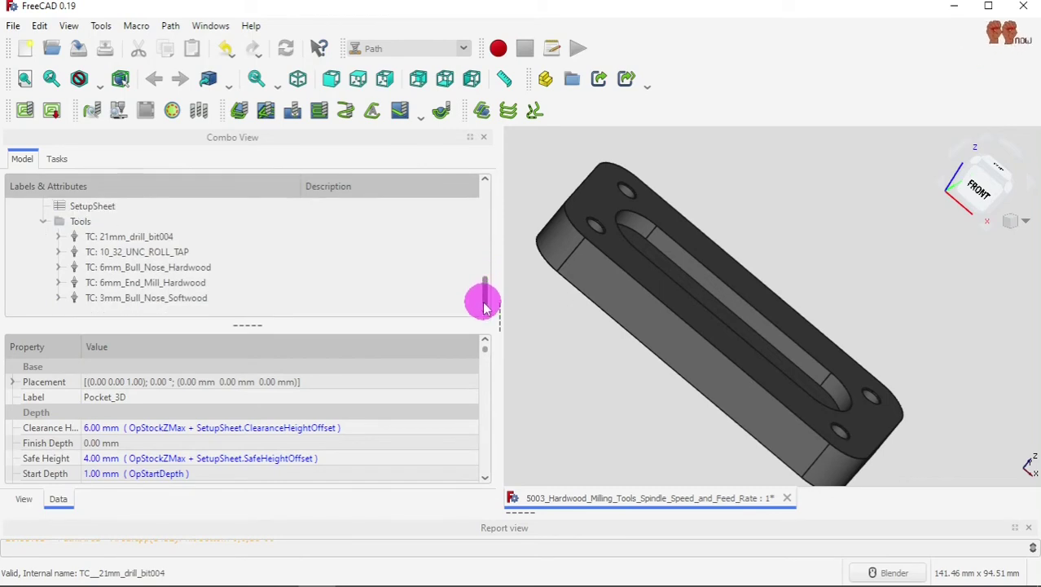
pyautogui.click(159, 298)
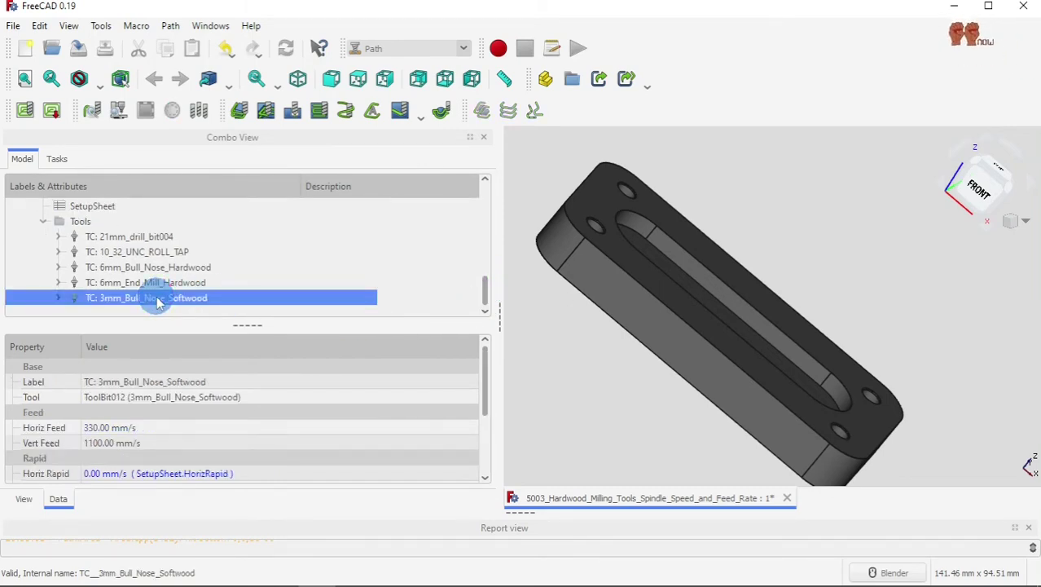
pyautogui.rightClick(157, 301)
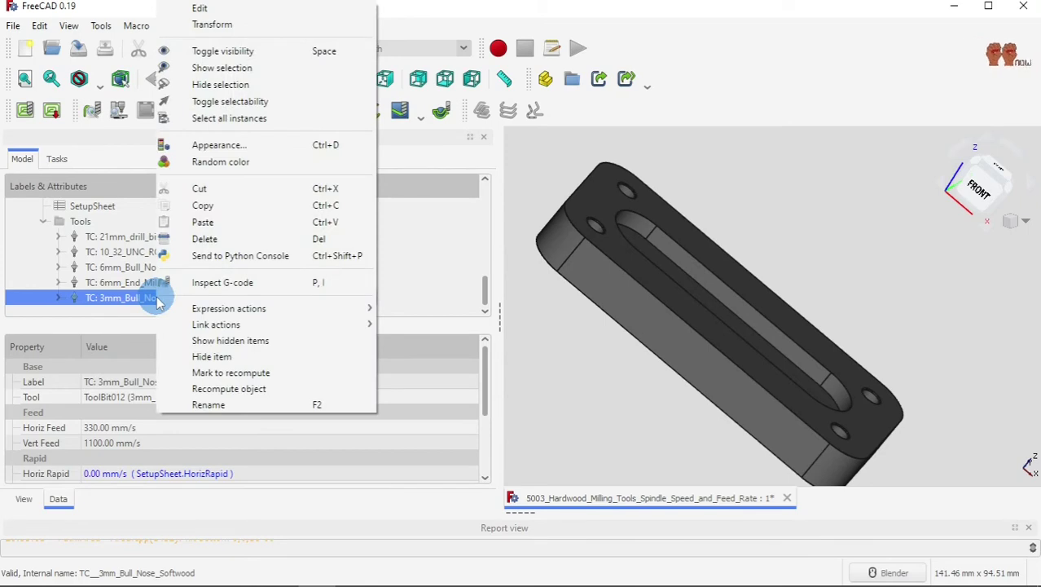
pyautogui.click(220, 239)
pyautogui.click(546, 341)
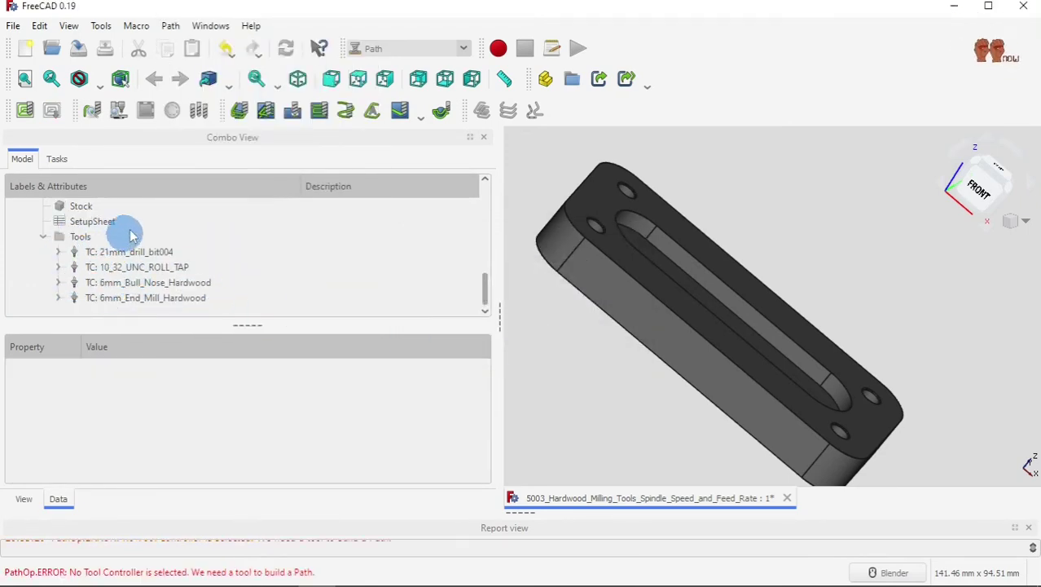
# Step: Bring back the Tool Selector and create a toolbit in CNC_Library from the bullnose.fcstd shape
pyautogui.click(203, 110)
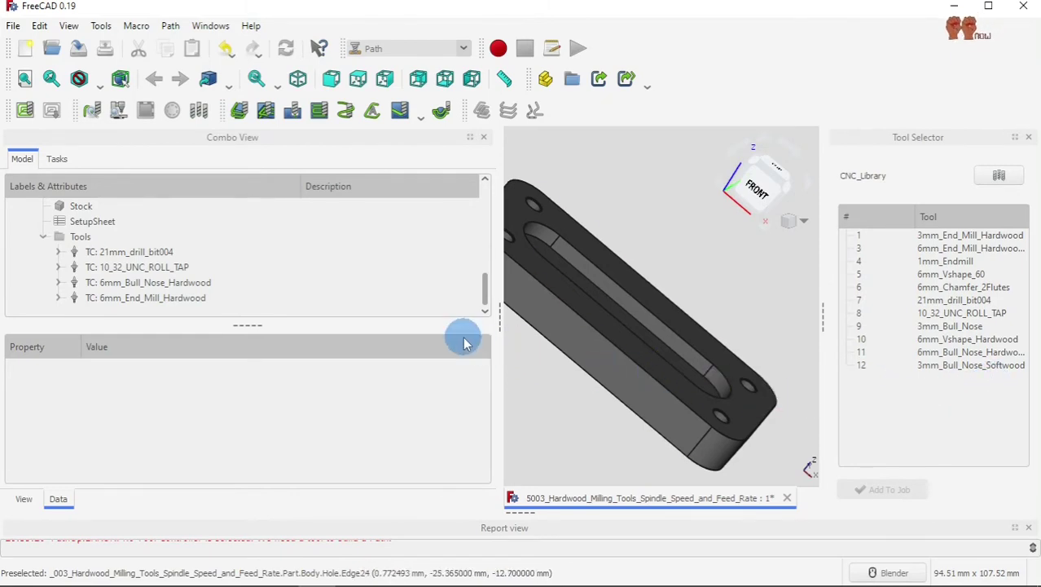
pyautogui.moveTo(499, 326); pyautogui.dragTo(307, 289)
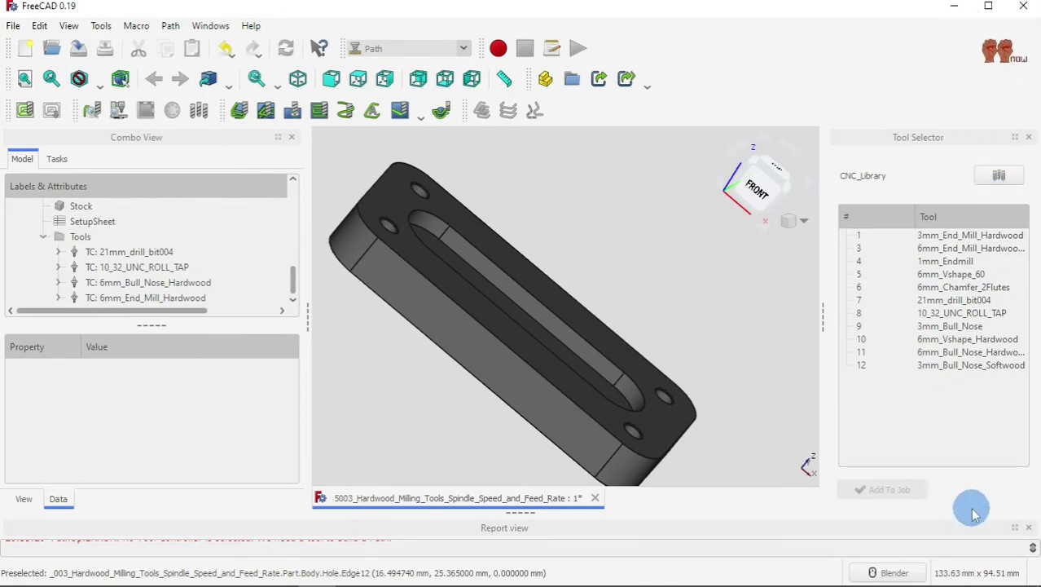
pyautogui.click(1001, 177)
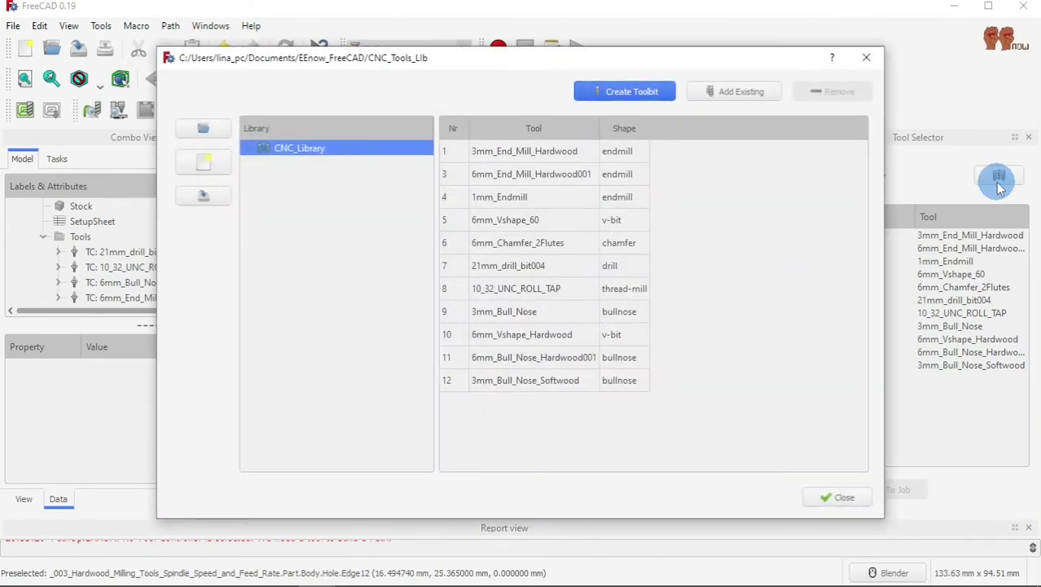
pyautogui.click(644, 94)
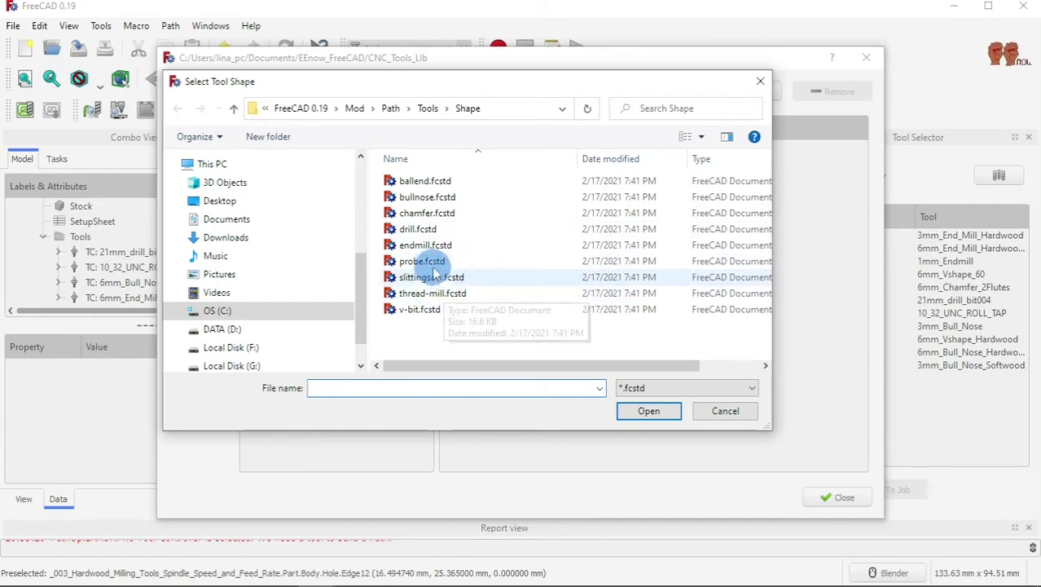
pyautogui.click(435, 197)
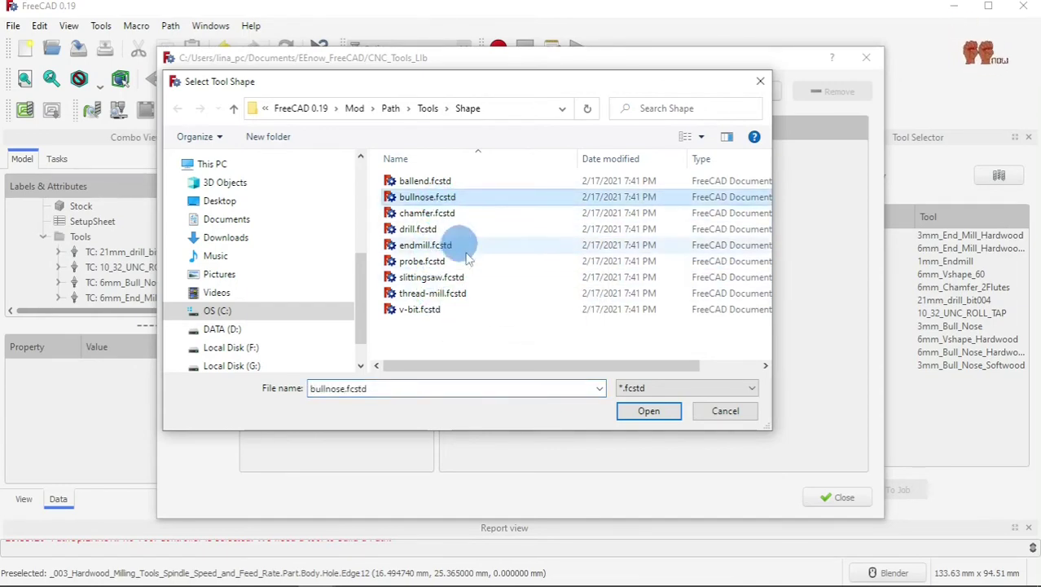
pyautogui.click(637, 413)
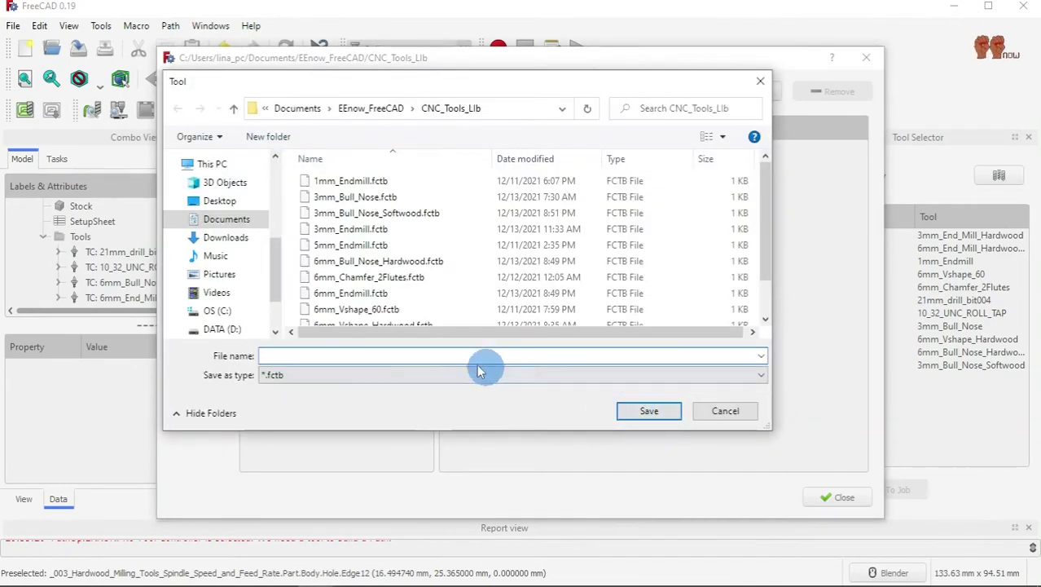
# Step: Save the toolbit as 3mm_Bull_Nose_Hardwood.fctb in the CNC_Tools_LIb folder
pyautogui.click(373, 213)
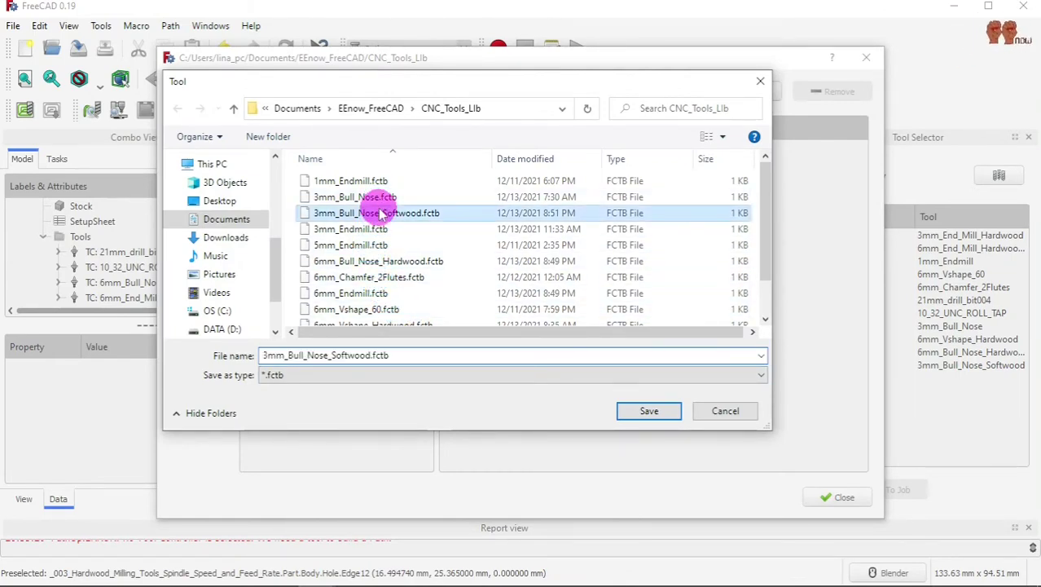
pyautogui.doubleClick(372, 355)
pyautogui.click(371, 355)
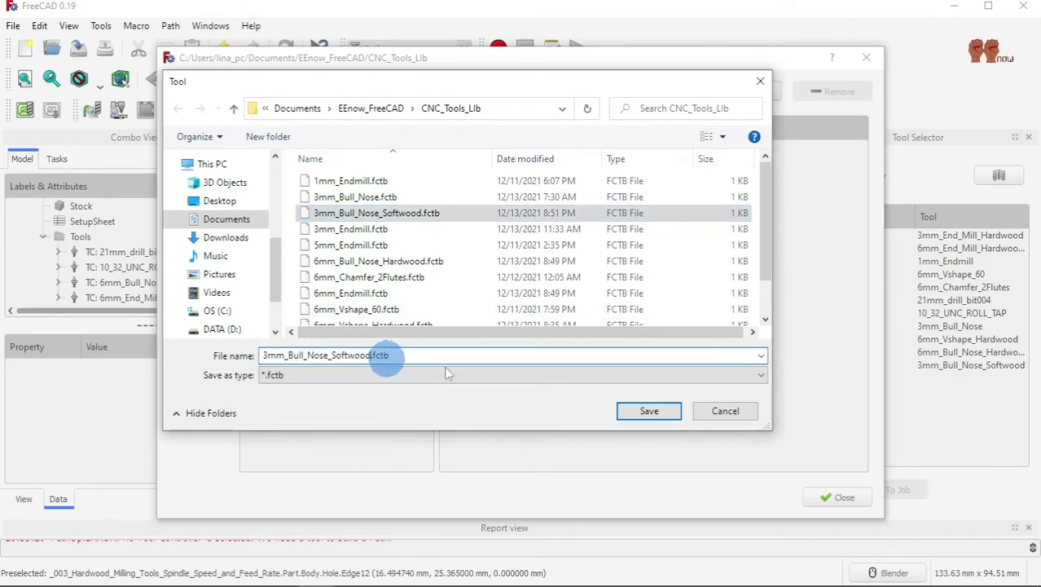
pyautogui.press('BackSpace')
pyautogui.press('BackSpace')
pyautogui.press('BackSpace')
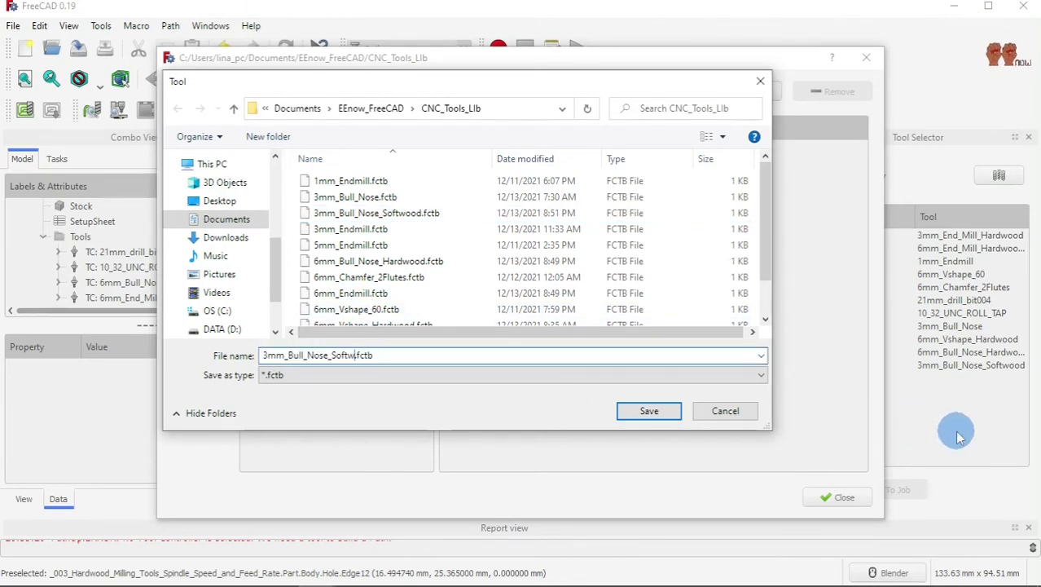
pyautogui.press('BackSpace')
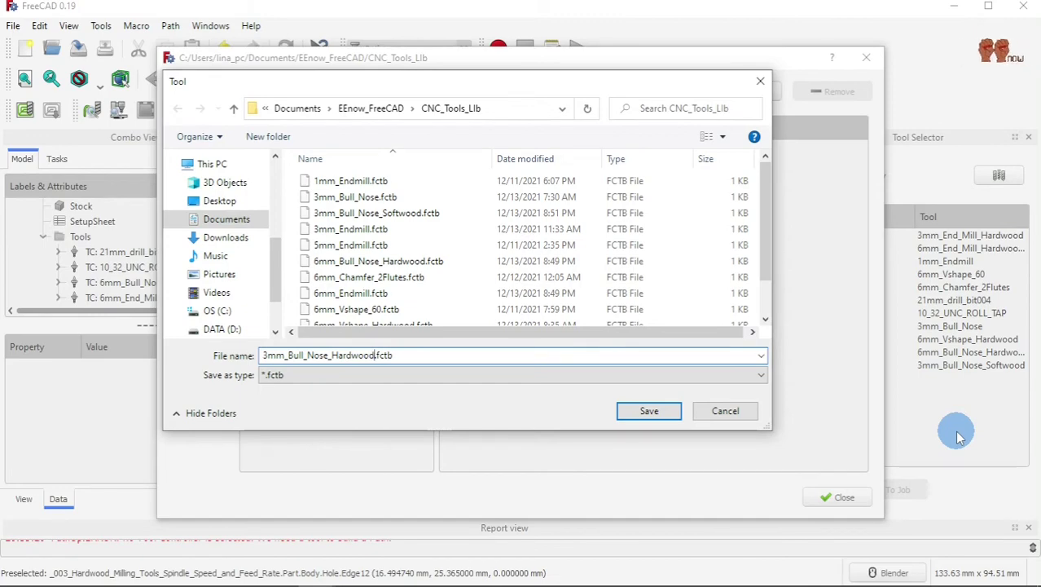
pyautogui.click(649, 411)
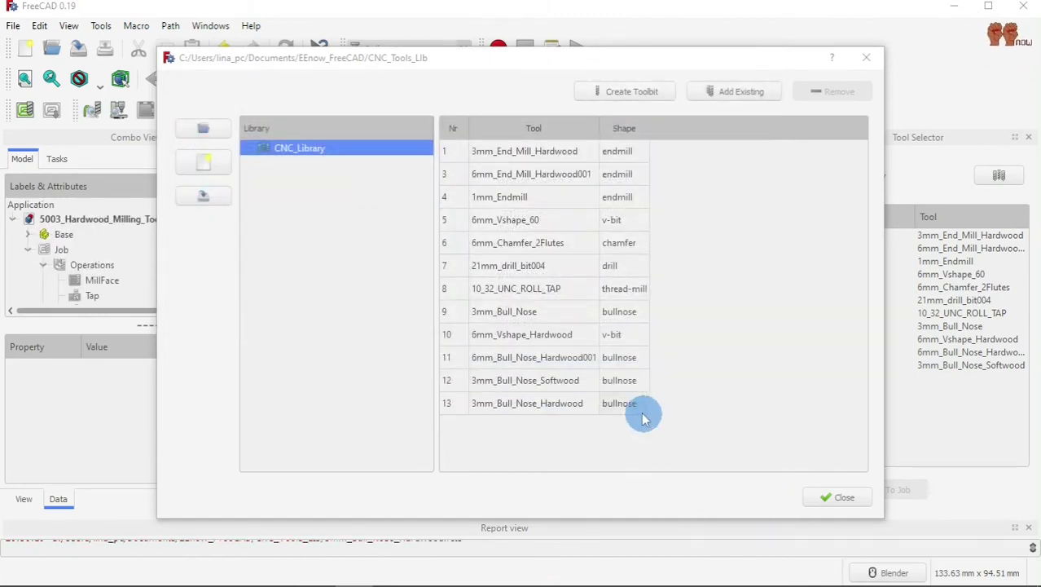
# Step: Edit the 3mm_Bull_Nose_Hardwood tool's attributes and set its flutes to 2
pyautogui.doubleClick(581, 409)
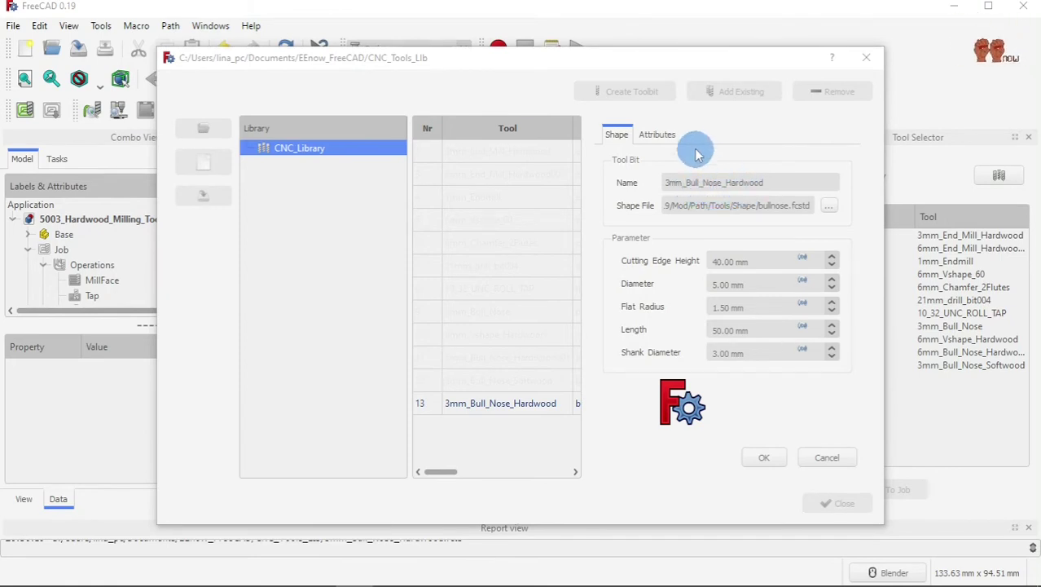
pyautogui.click(668, 136)
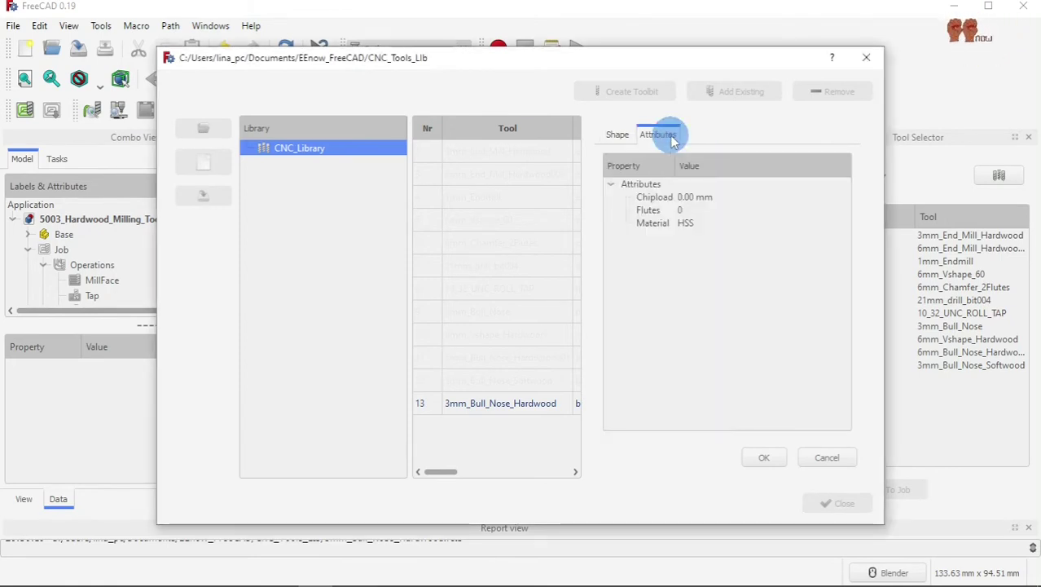
pyautogui.click(680, 210)
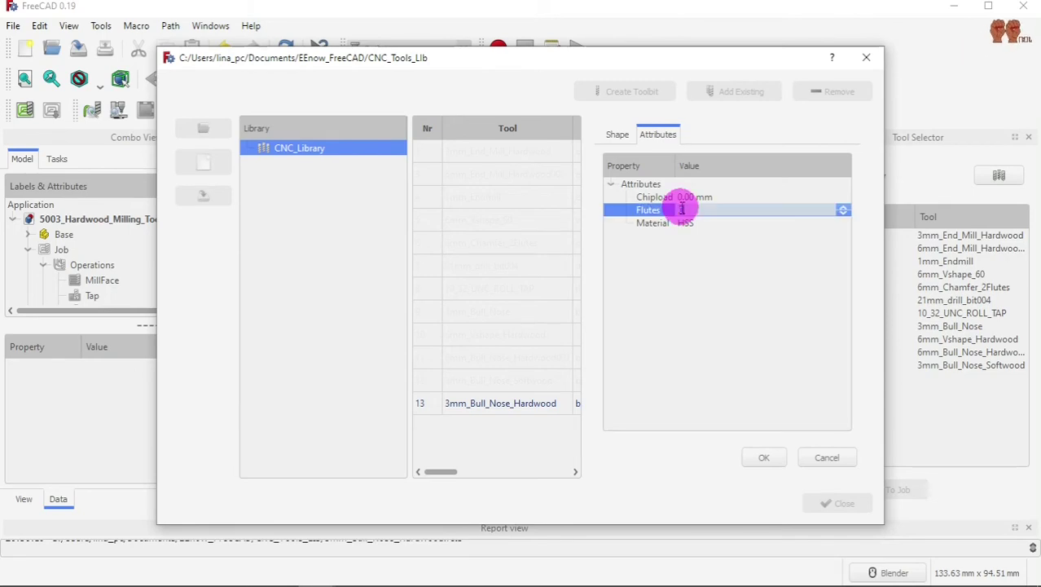
pyautogui.click(673, 213)
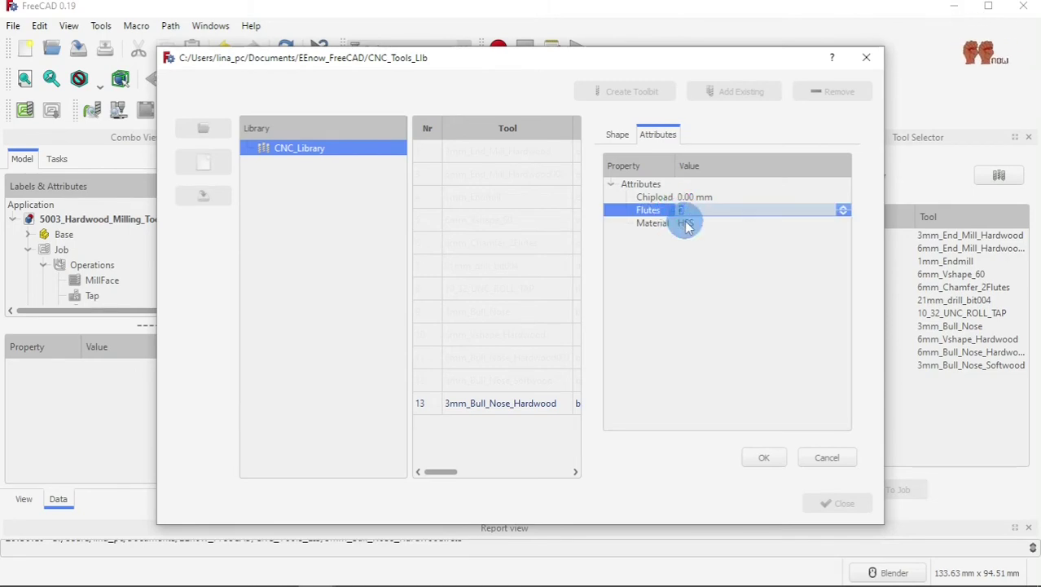
# Step: Set the hardwood bull nose tool's chipload to 0.0211 mm and accept the tool settings
pyautogui.click(690, 196)
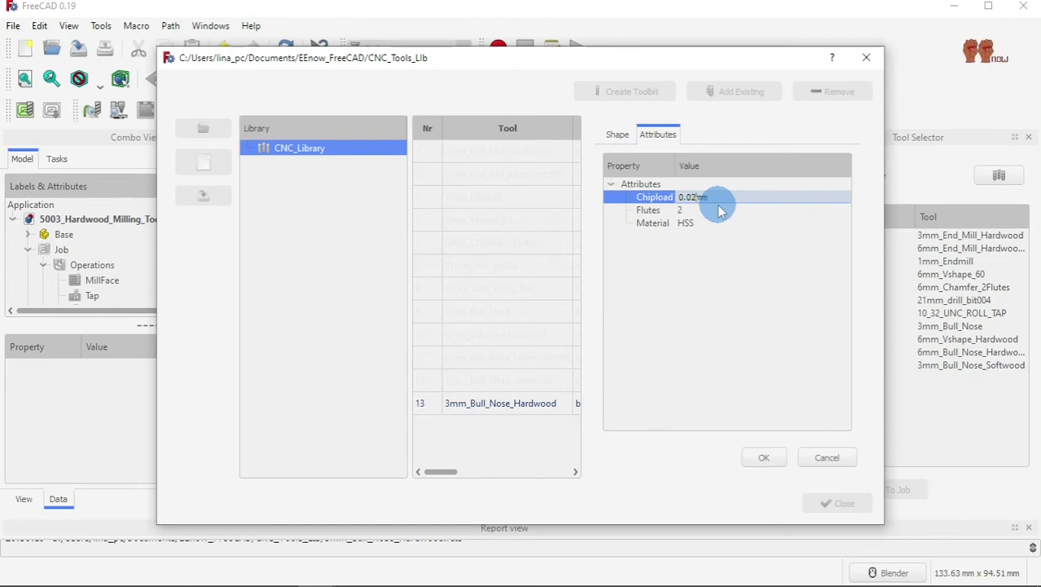
pyautogui.write('11')
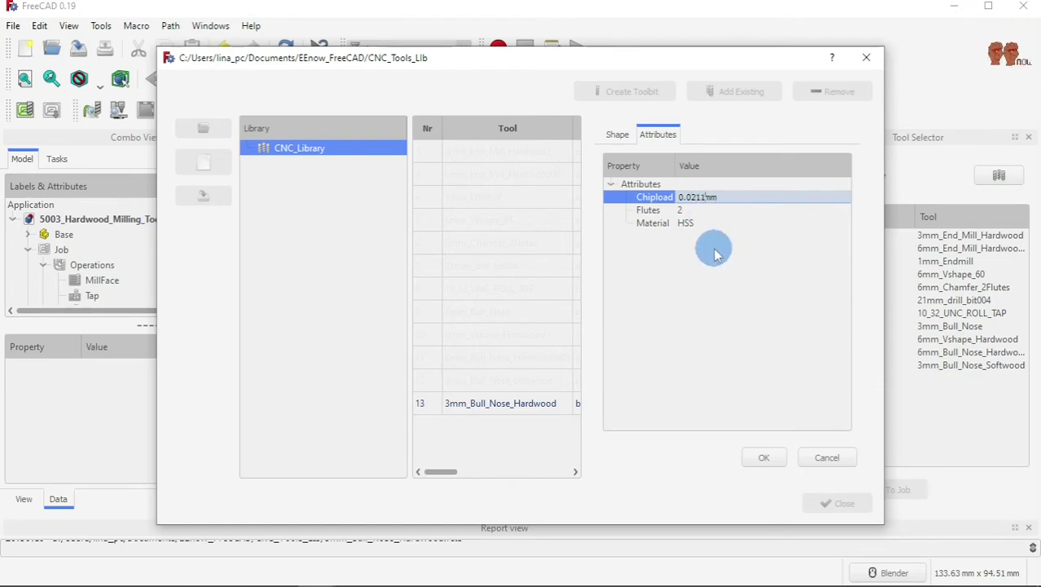
pyautogui.press('Return')
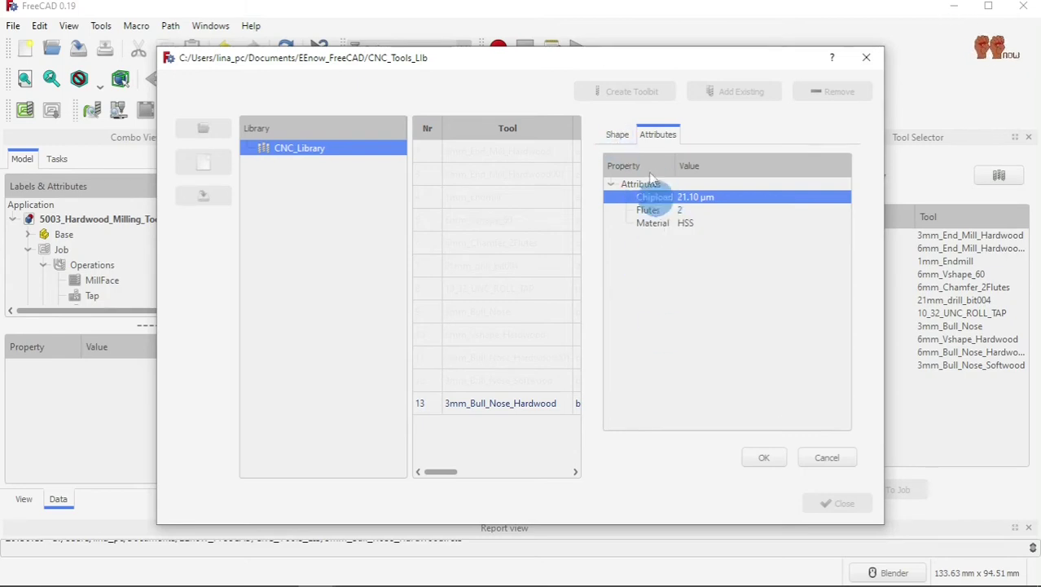
pyautogui.click(624, 134)
pyautogui.click(651, 135)
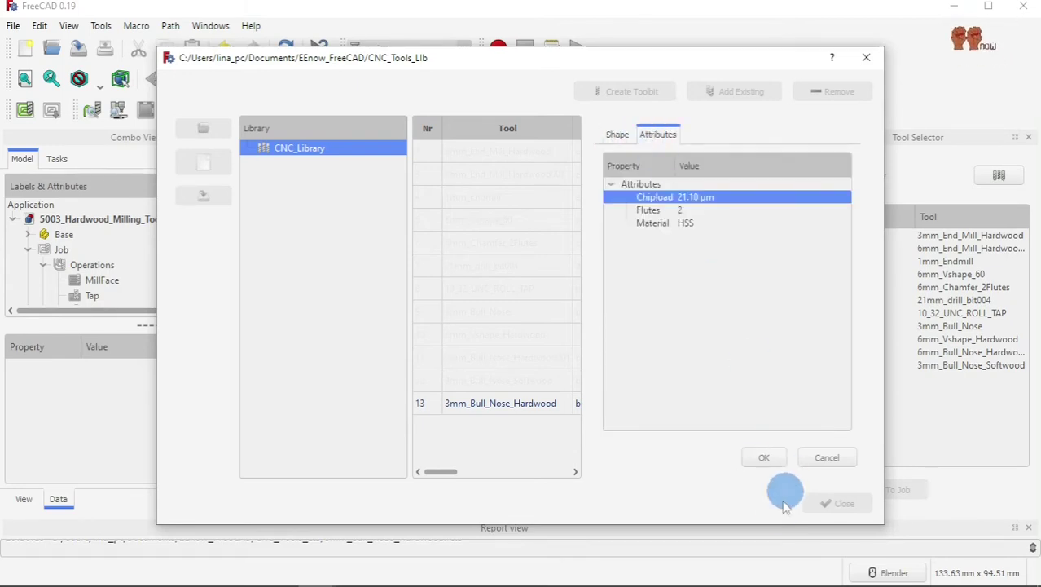
pyautogui.click(767, 459)
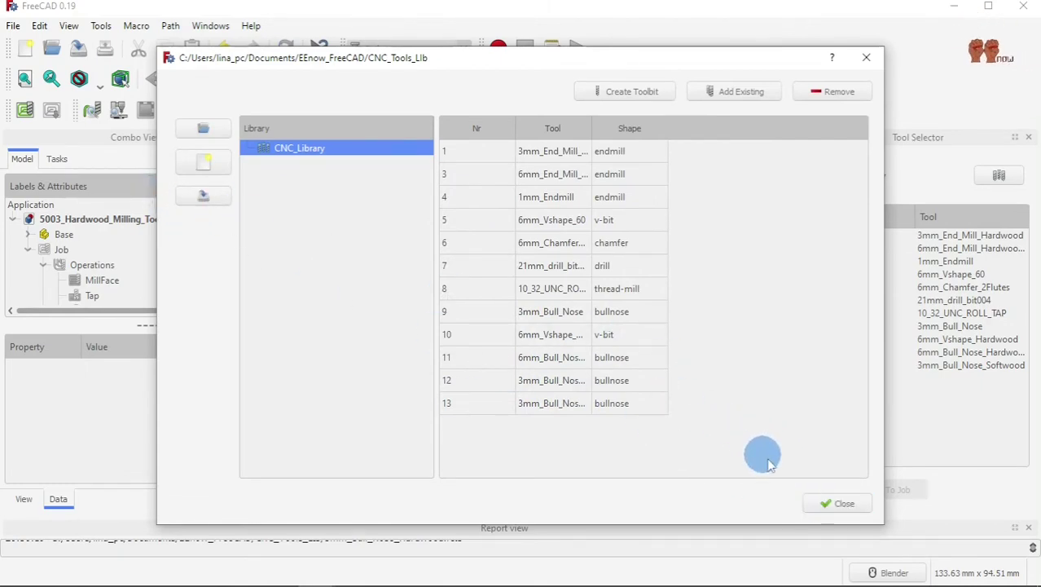
# Step: Close the tool library and add tool 13, 3mm_Bull_Nose_Hardwood, to the job
pyautogui.click(838, 503)
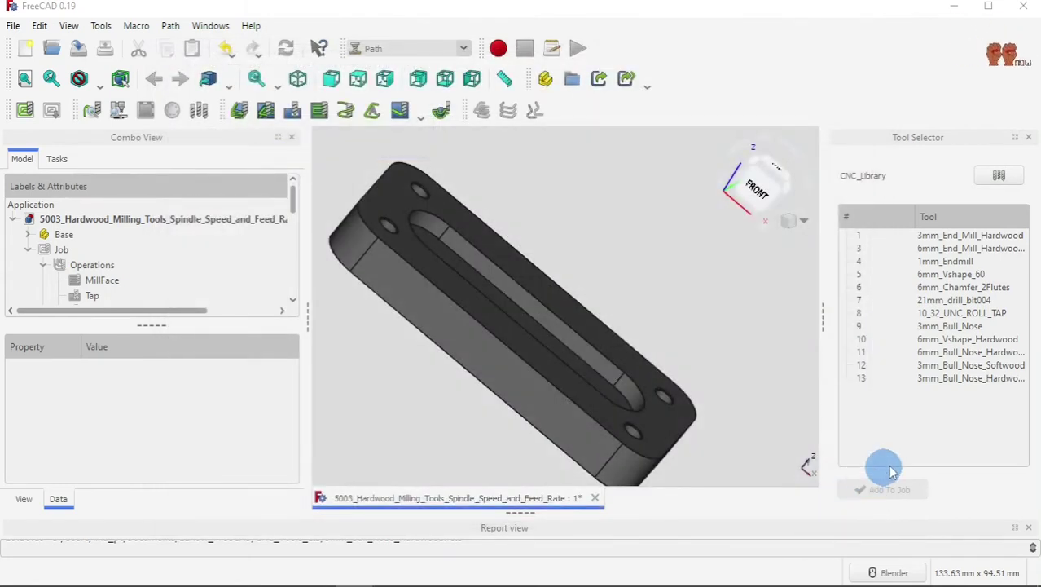
pyautogui.click(937, 379)
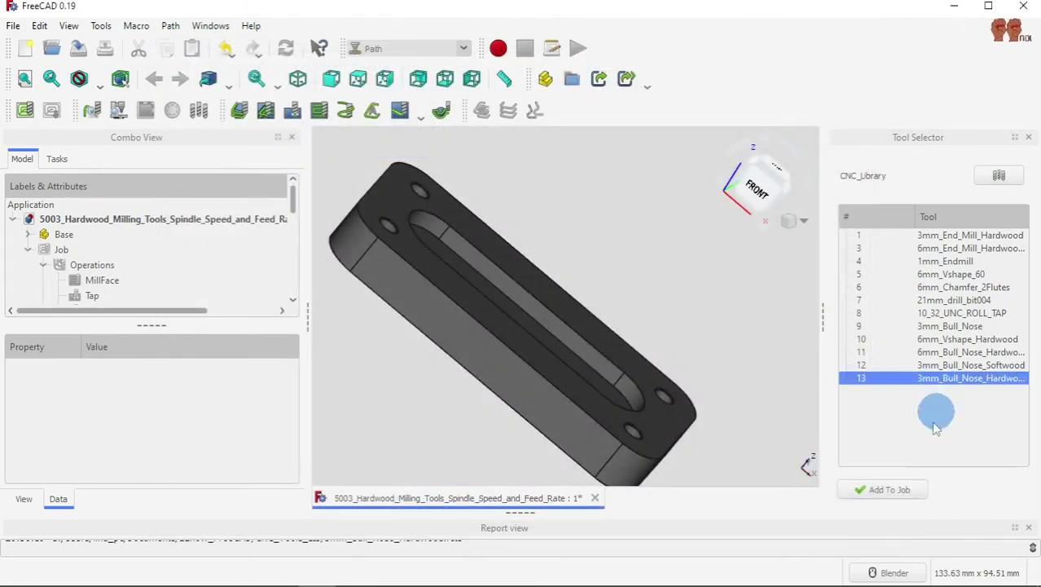
pyautogui.click(891, 490)
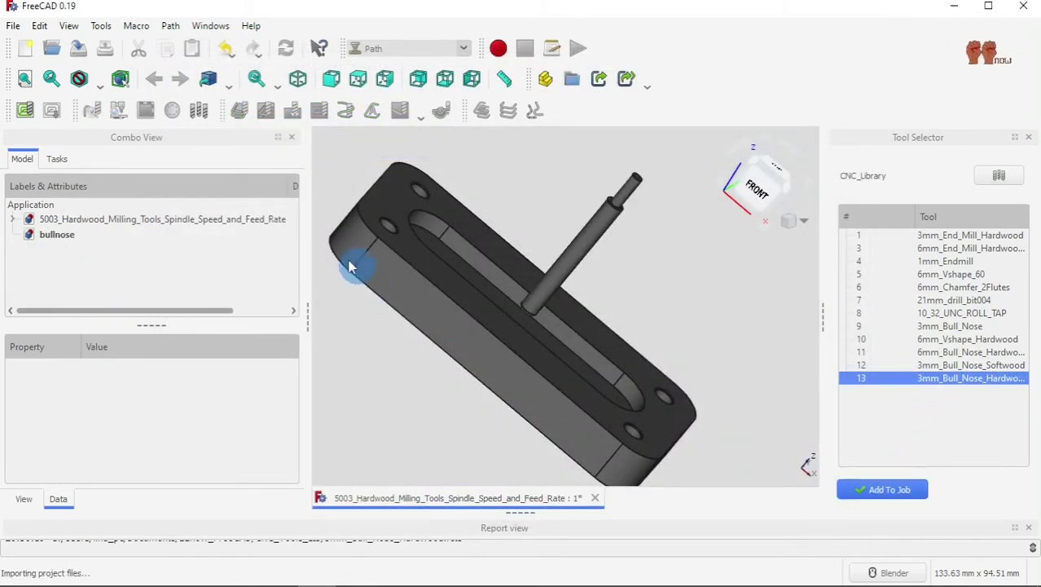
# Step: Edit the TC: 3mm_Bull_Nose_Hardwood tool controller and set its spindle speed to 19000
pyautogui.scroll(-3, 81, 253)
pyautogui.scroll(-2, 116, 267)
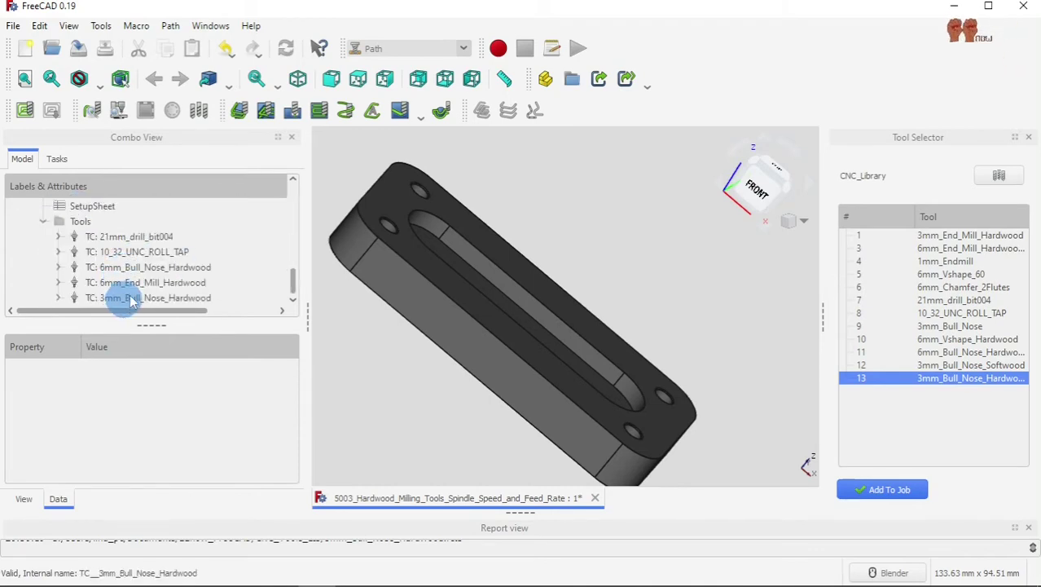
pyautogui.click(133, 298)
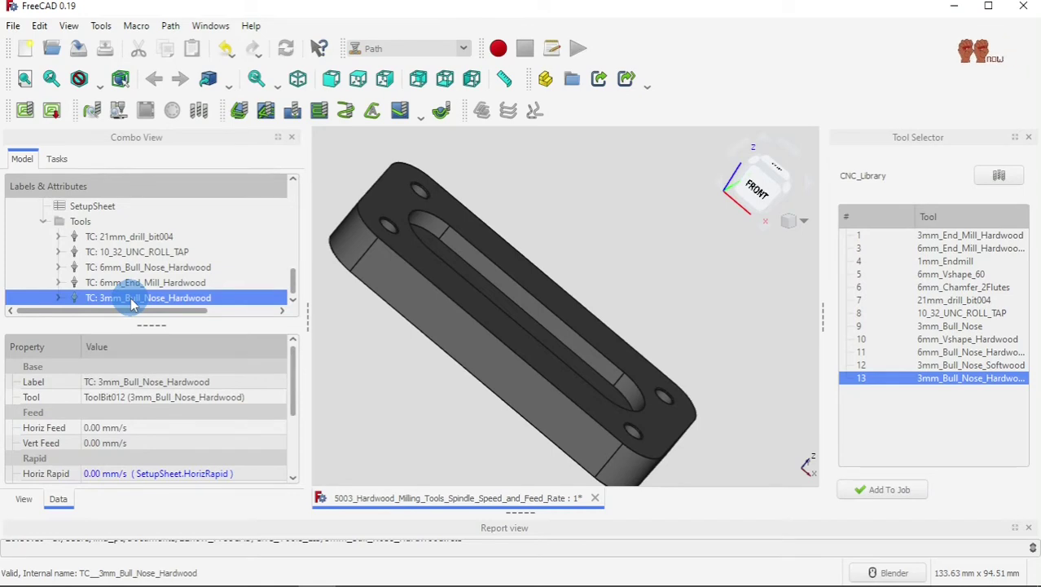
pyautogui.doubleClick(133, 298)
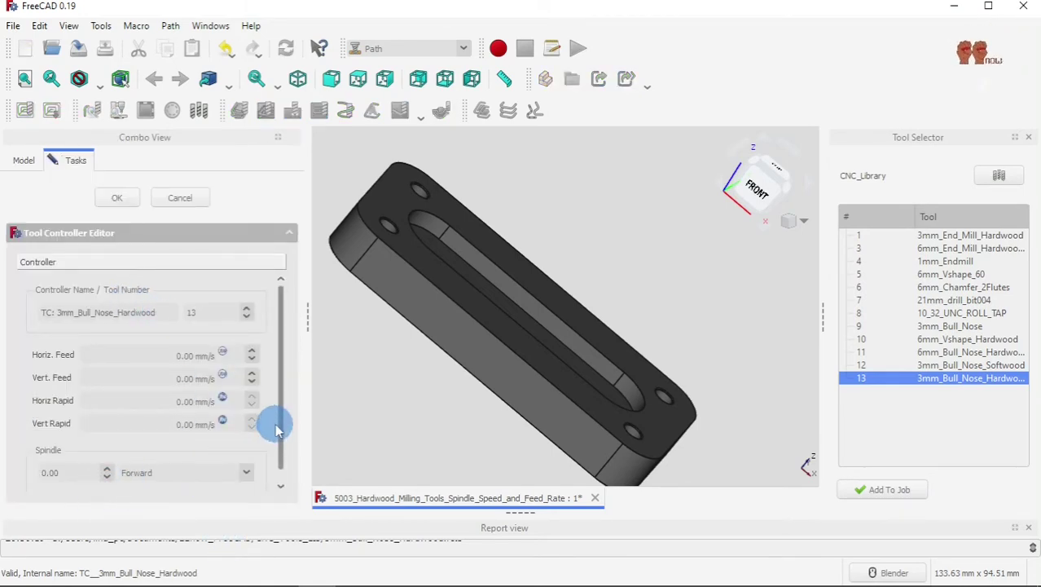
pyautogui.moveTo(279, 424); pyautogui.dragTo(278, 440)
pyautogui.doubleClick(54, 463)
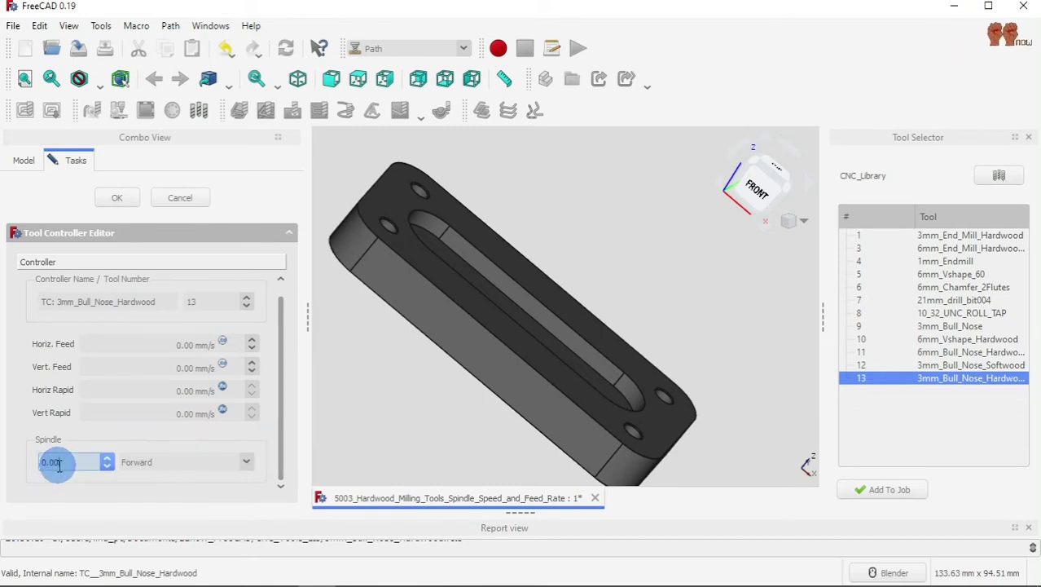
pyautogui.moveTo(66, 463); pyautogui.dragTo(12, 466)
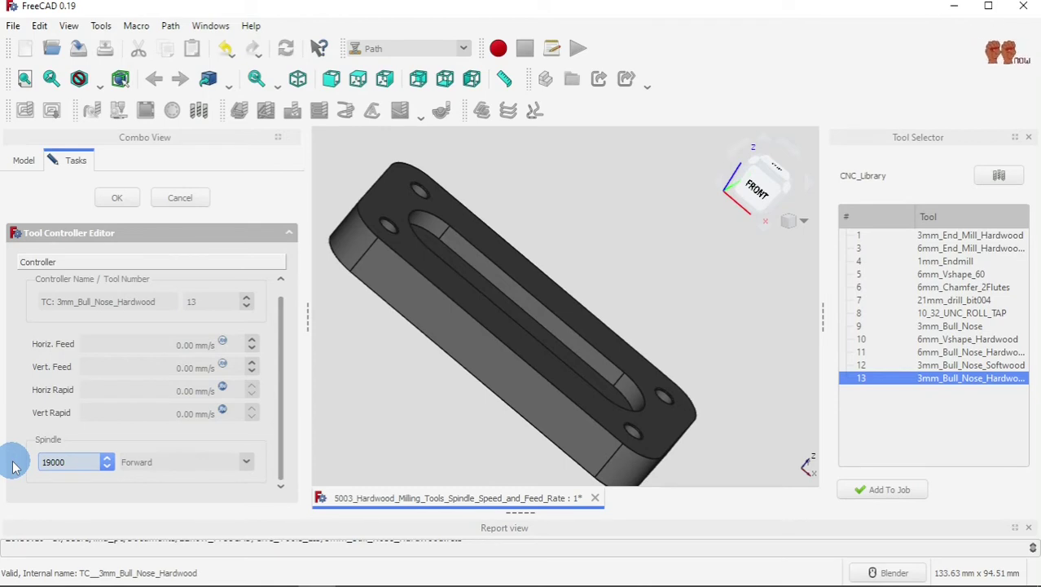
# Step: Set the hardwood bull nose tool controller's vertical feed to 800 mm/s and its horizontal feed to 240 mm/s
pyautogui.click(197, 344)
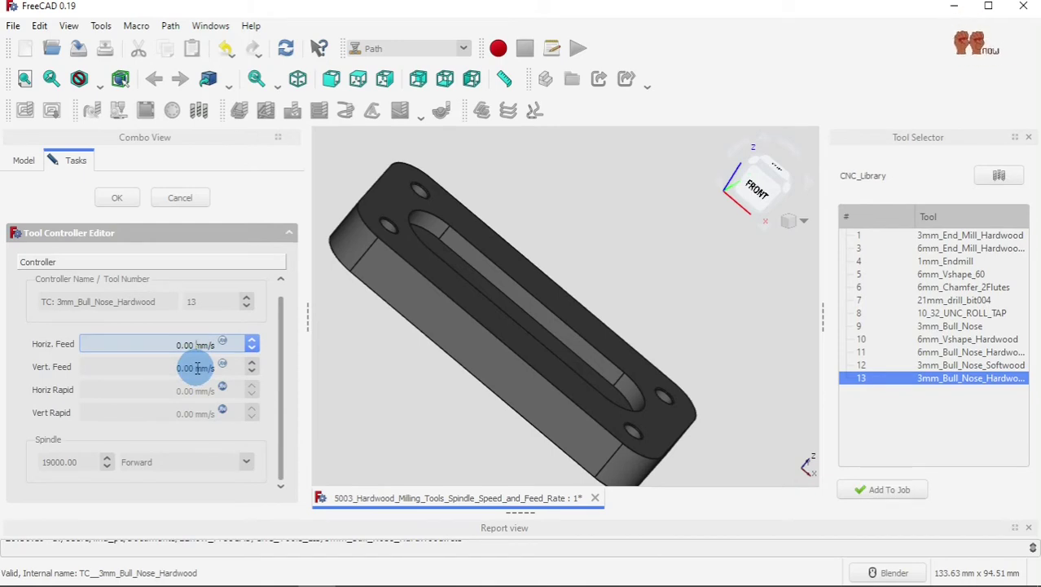
pyautogui.click(195, 368)
pyautogui.click(126, 364)
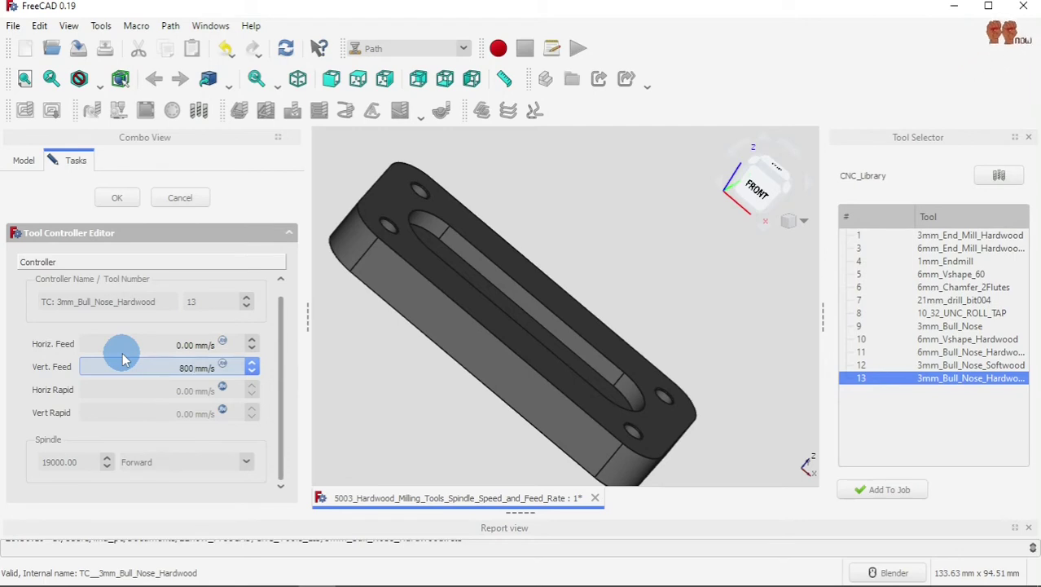
pyautogui.click(196, 346)
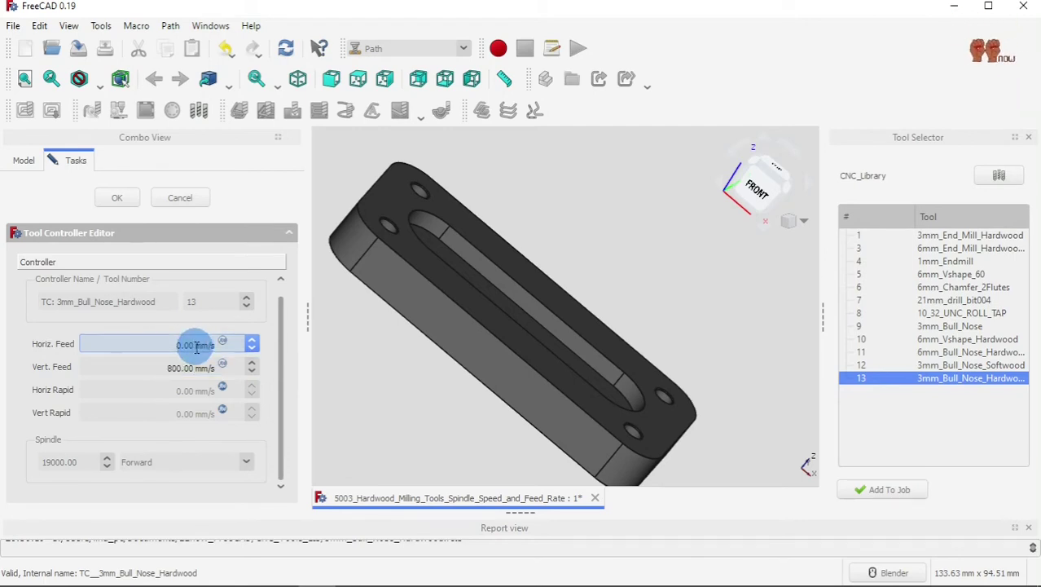
pyautogui.moveTo(197, 345); pyautogui.dragTo(151, 348)
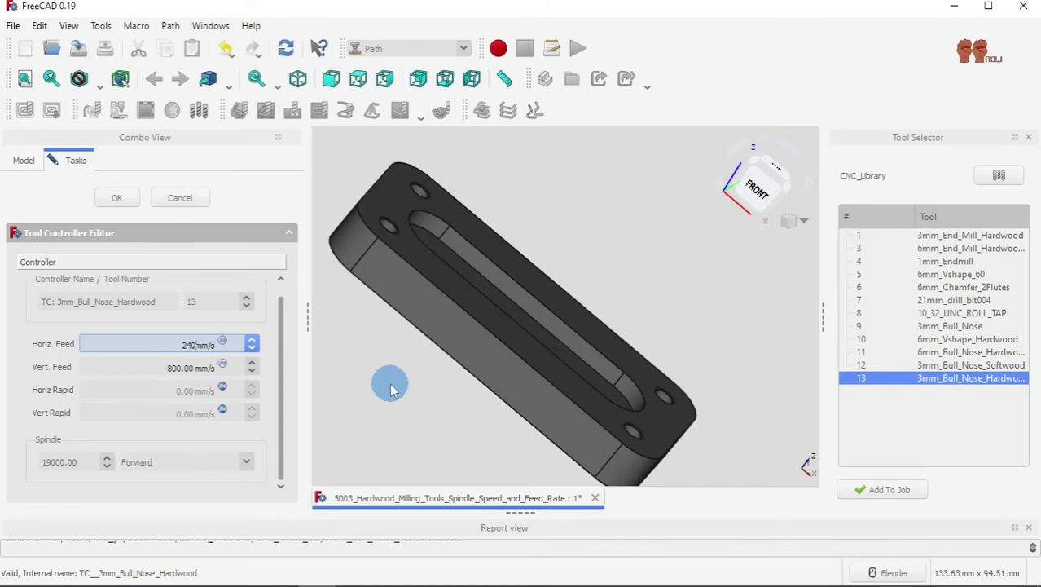
pyautogui.click(209, 437)
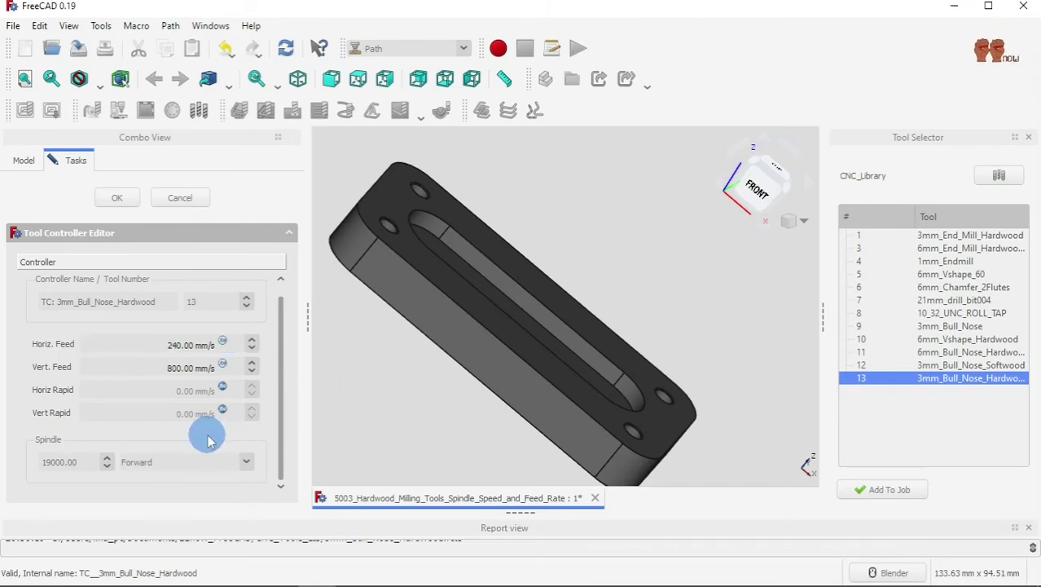
# Step: Accept the tool controller settings and save the document
pyautogui.click(116, 198)
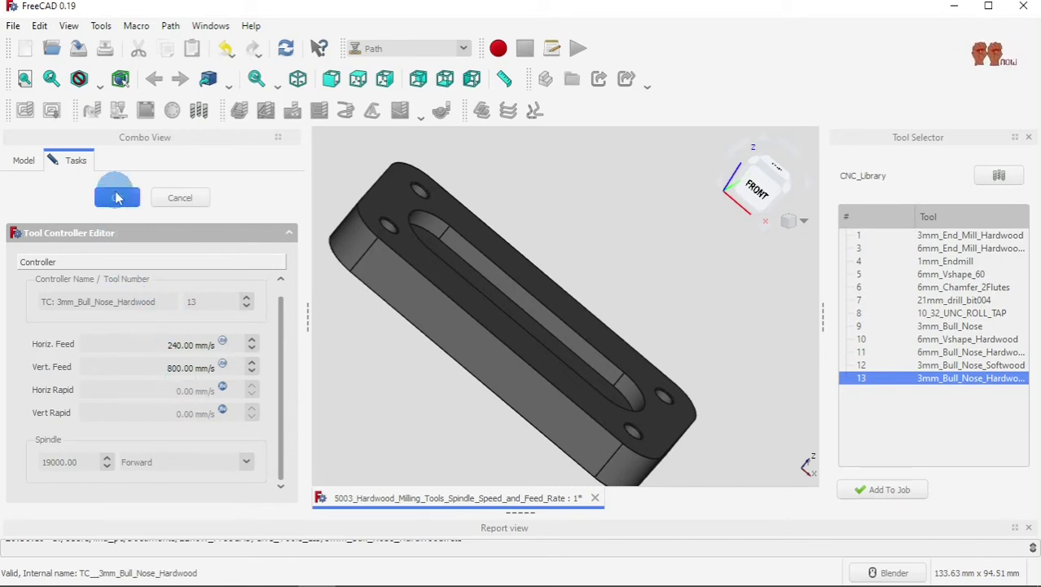
pyautogui.click(117, 200)
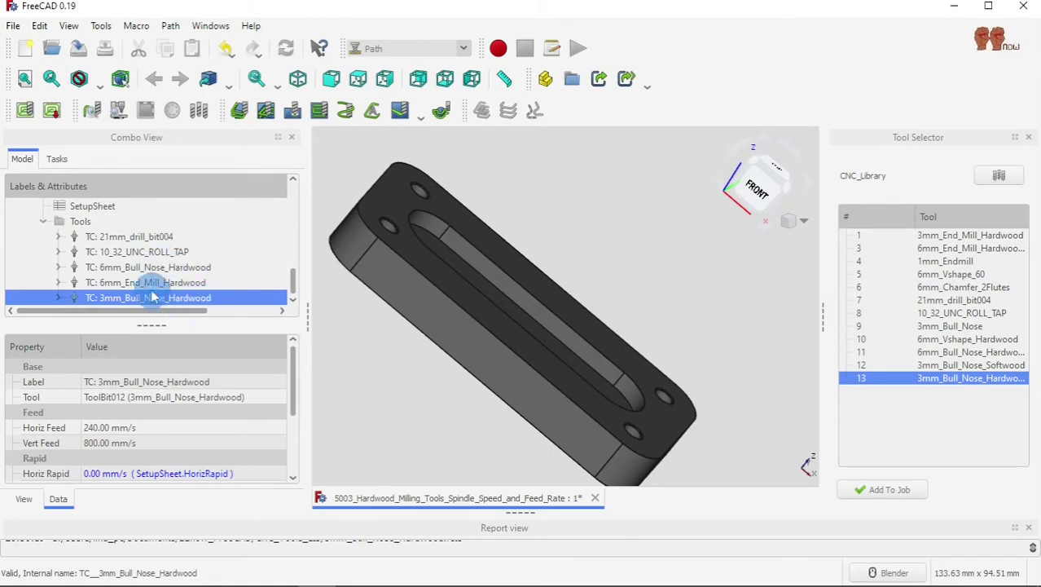
pyautogui.click(12, 27)
pyautogui.click(46, 129)
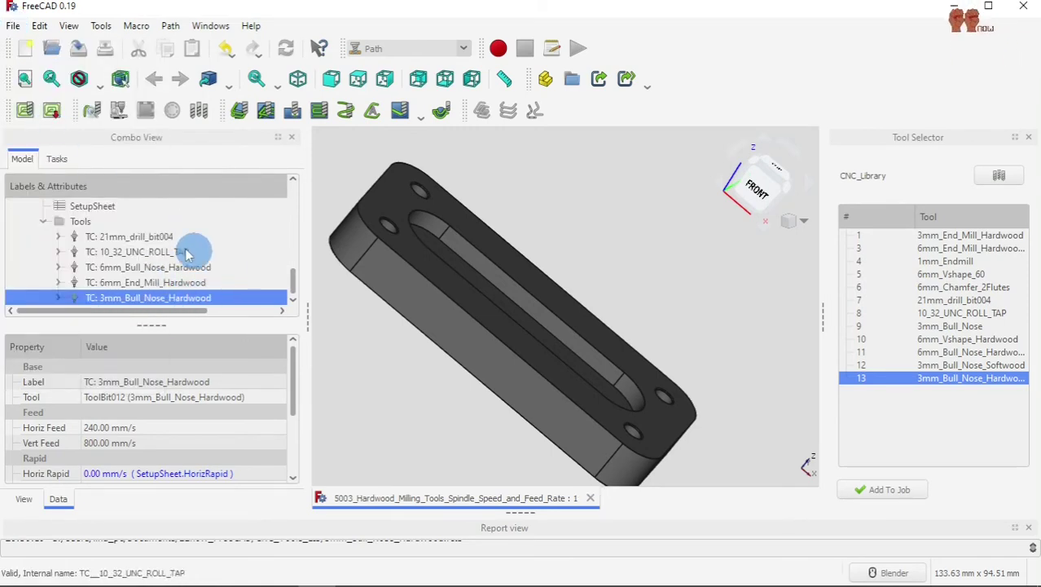
pyautogui.click(50, 228)
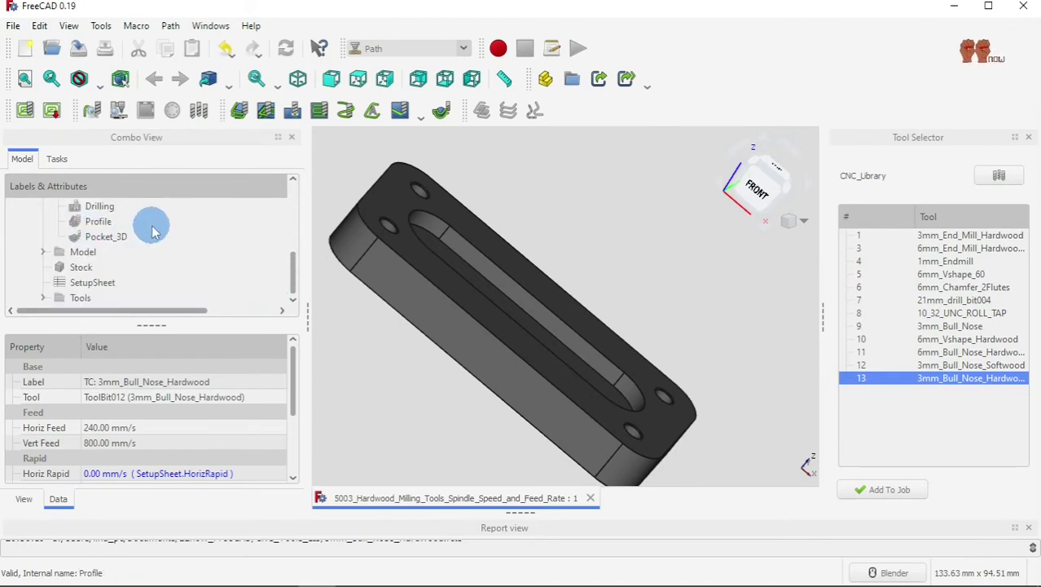
pyautogui.scroll(3, 149, 232)
pyautogui.scroll(-3, 122, 238)
pyautogui.doubleClick(104, 236)
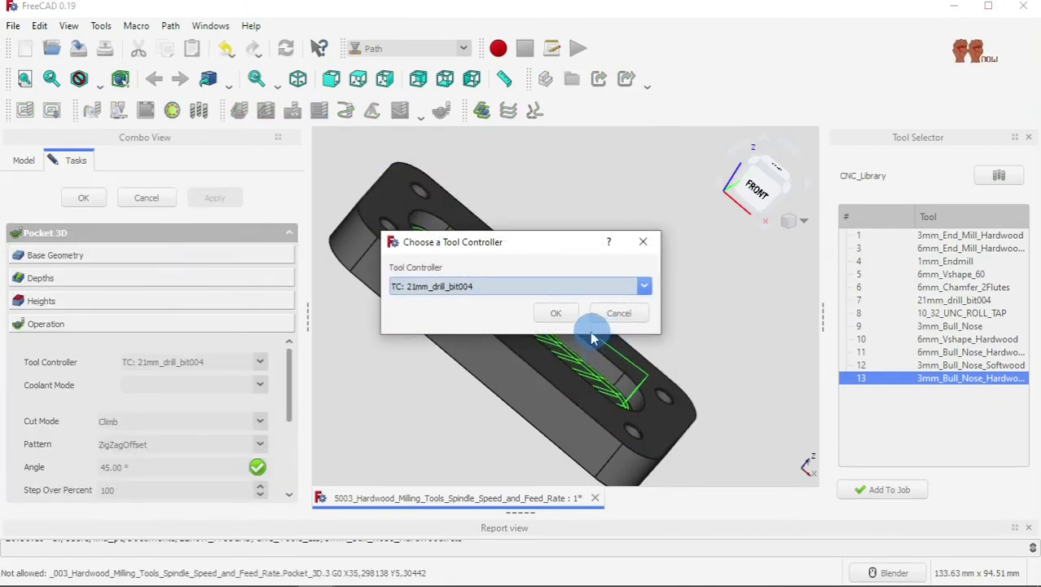
pyautogui.click(626, 313)
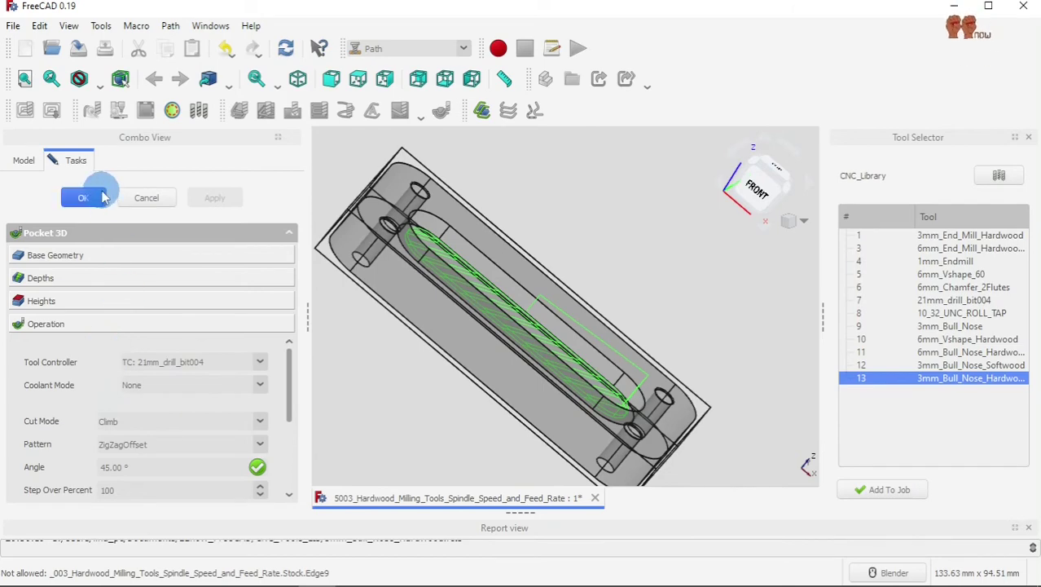
pyautogui.click(146, 199)
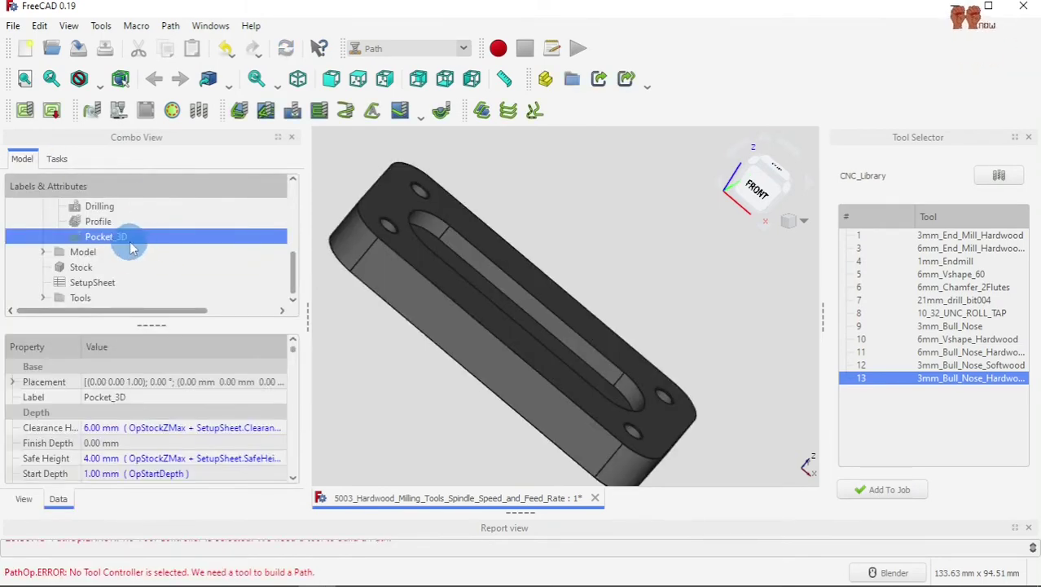
# Step: Edit the Pocket_3D operation and assign it the tool controller TC: 3mm_Bull_Nose_Hardwood
pyautogui.doubleClick(129, 237)
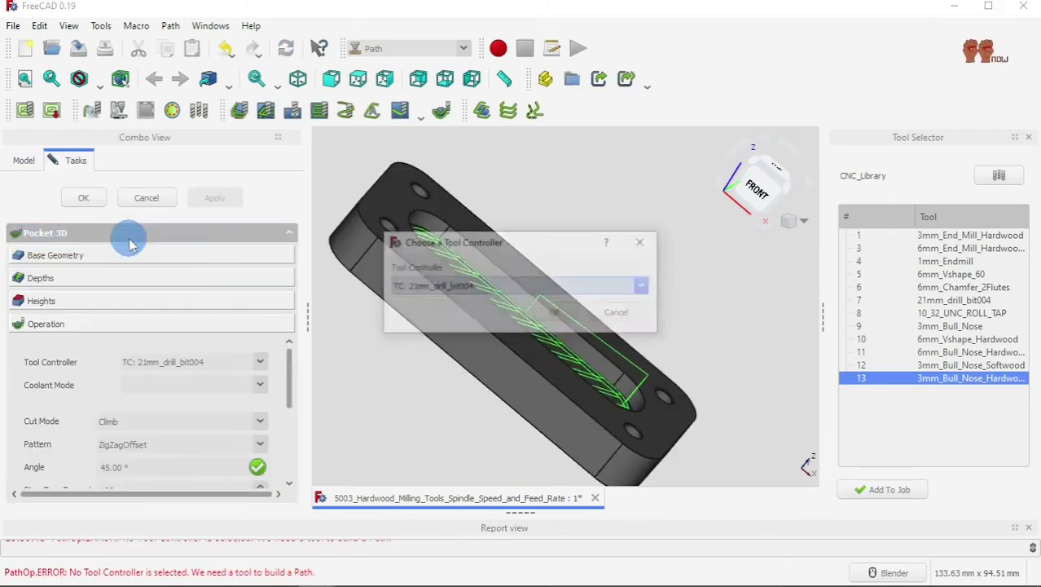
pyautogui.click(611, 314)
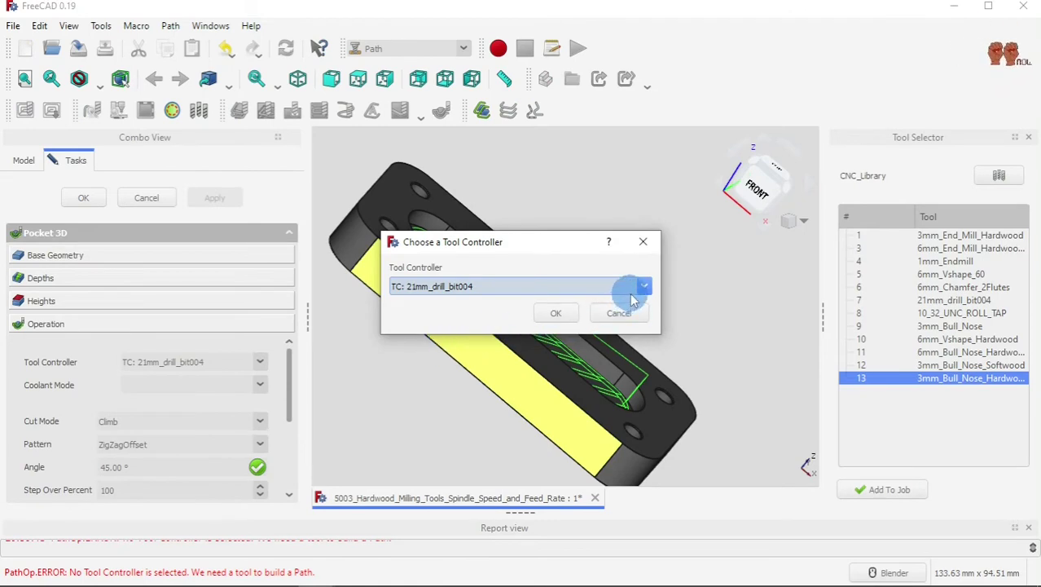
pyautogui.click(643, 286)
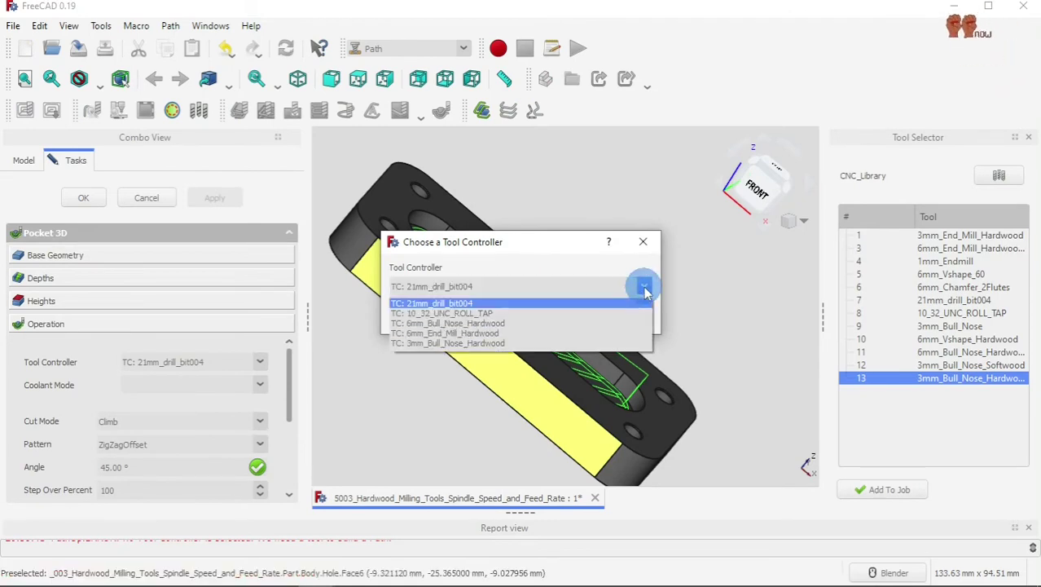
pyautogui.click(586, 342)
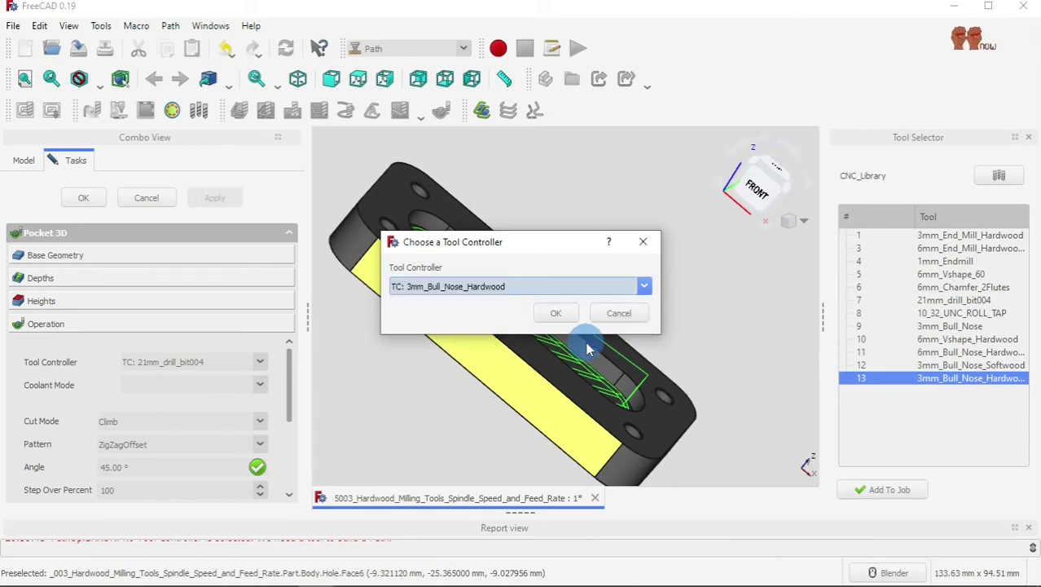
pyautogui.click(562, 318)
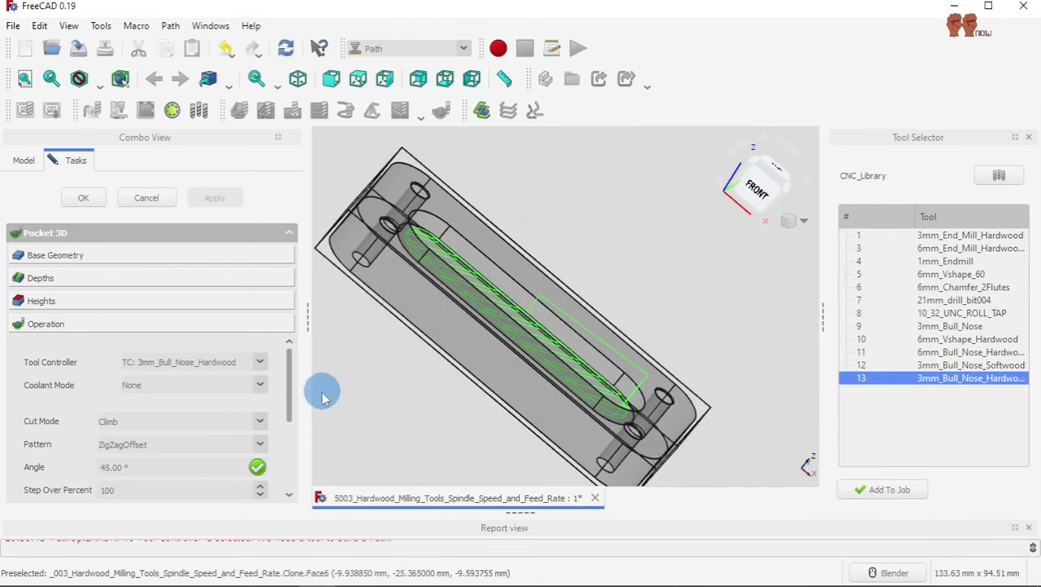
# Step: Review the Pocket 3D operation's heights, depths and base geometry, and inspect its toolpath on the model
pyautogui.moveTo(292, 393)
pyautogui.mouseDown()
pyautogui.moveTo(287, 472)
pyautogui.moveTo(290, 373)
pyautogui.mouseUp()
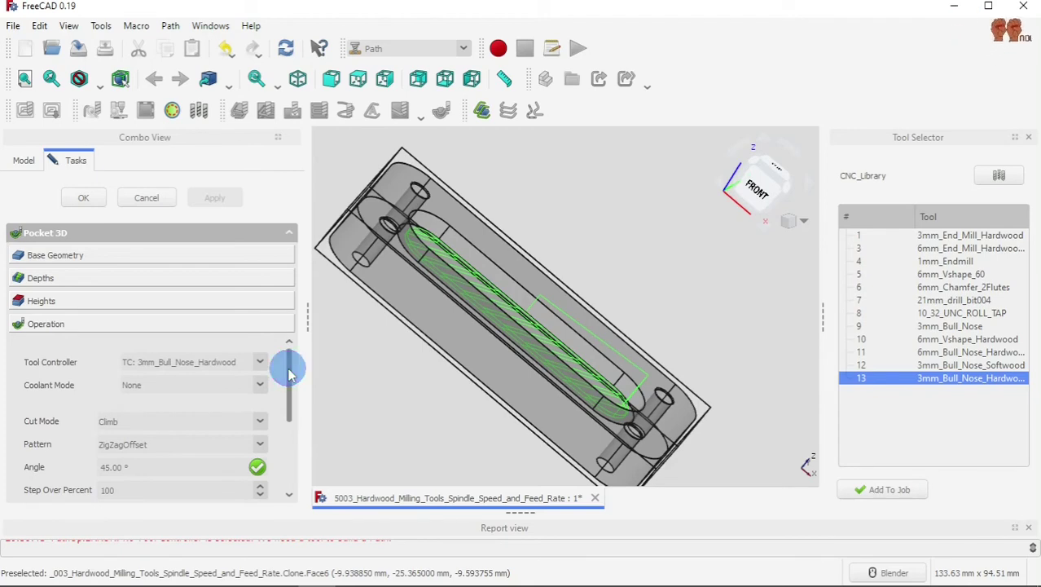
pyautogui.click(69, 301)
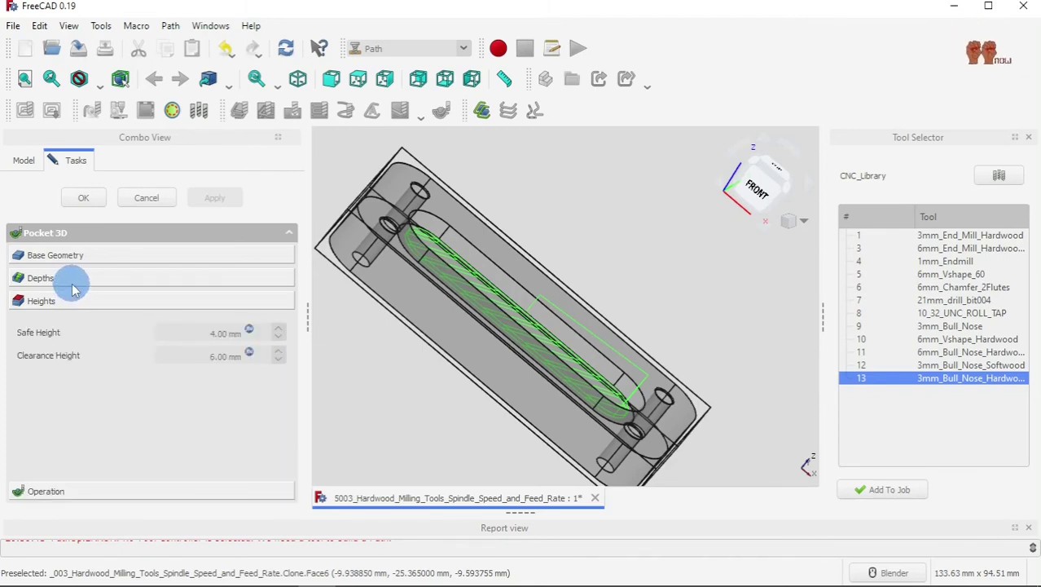
pyautogui.click(71, 280)
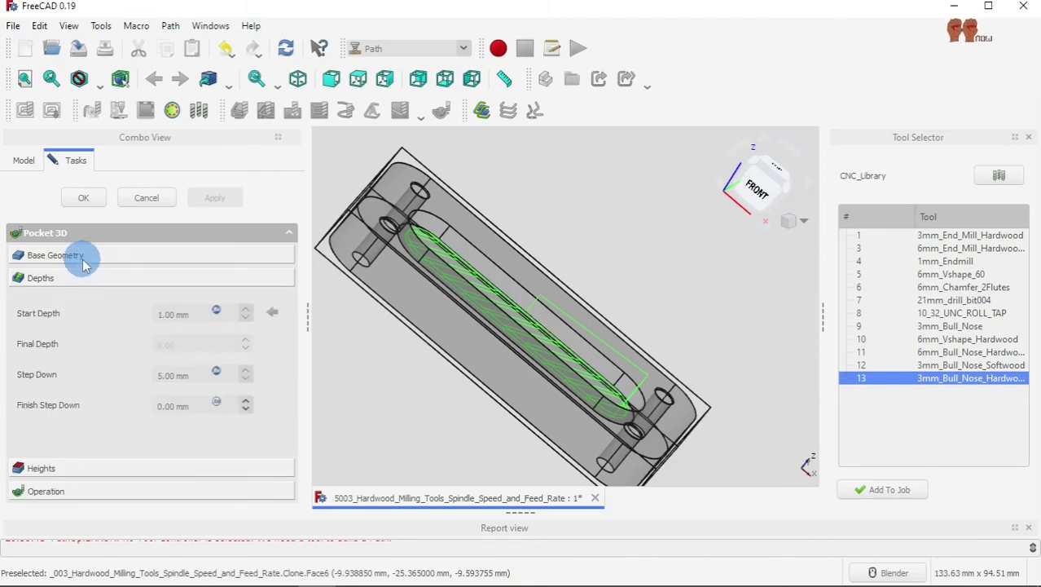
pyautogui.click(82, 259)
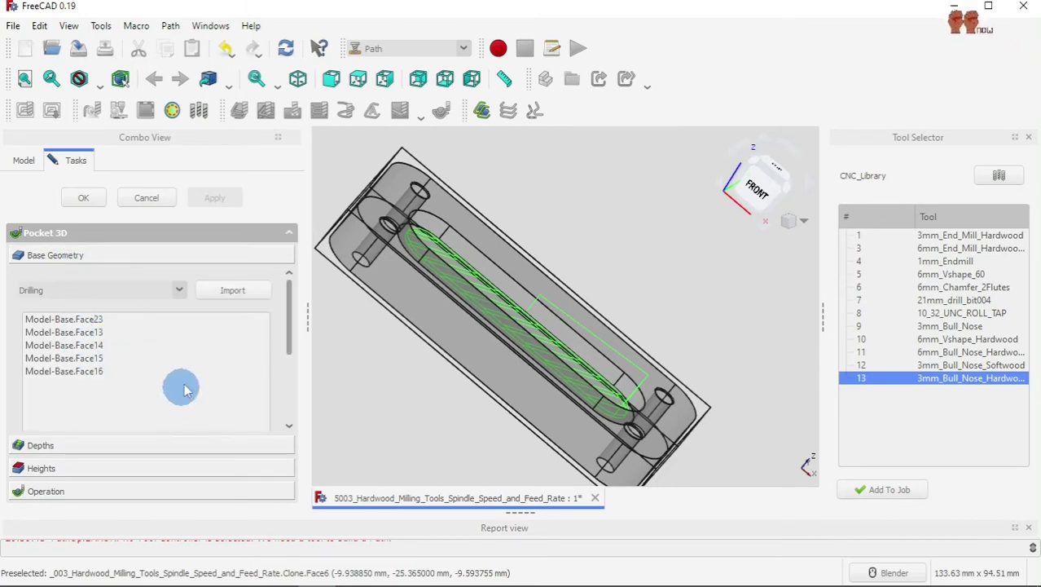
pyautogui.click(293, 340)
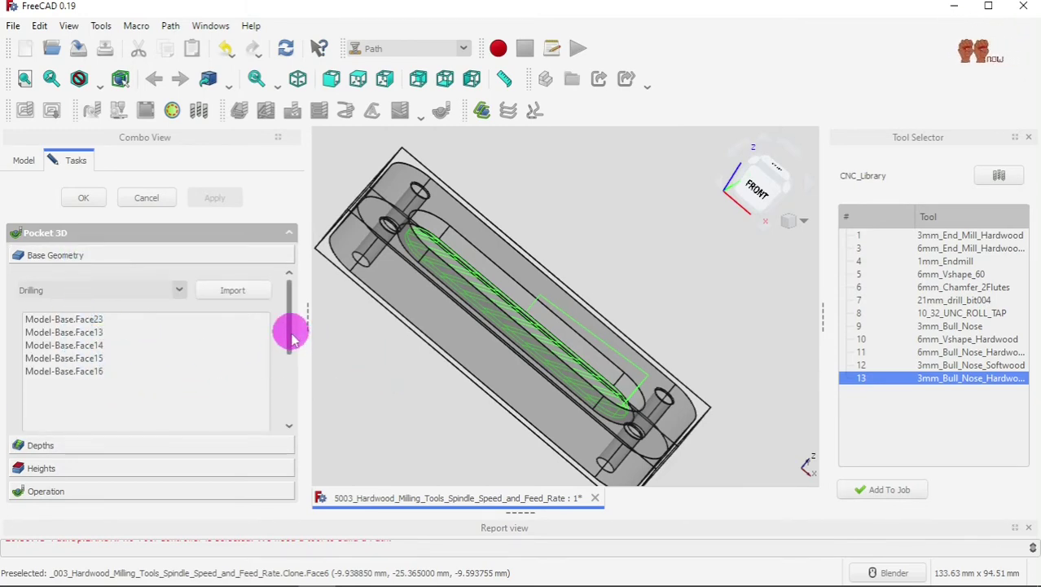
pyautogui.moveTo(292, 340); pyautogui.dragTo(285, 363)
pyautogui.scroll(-2, 410, 417)
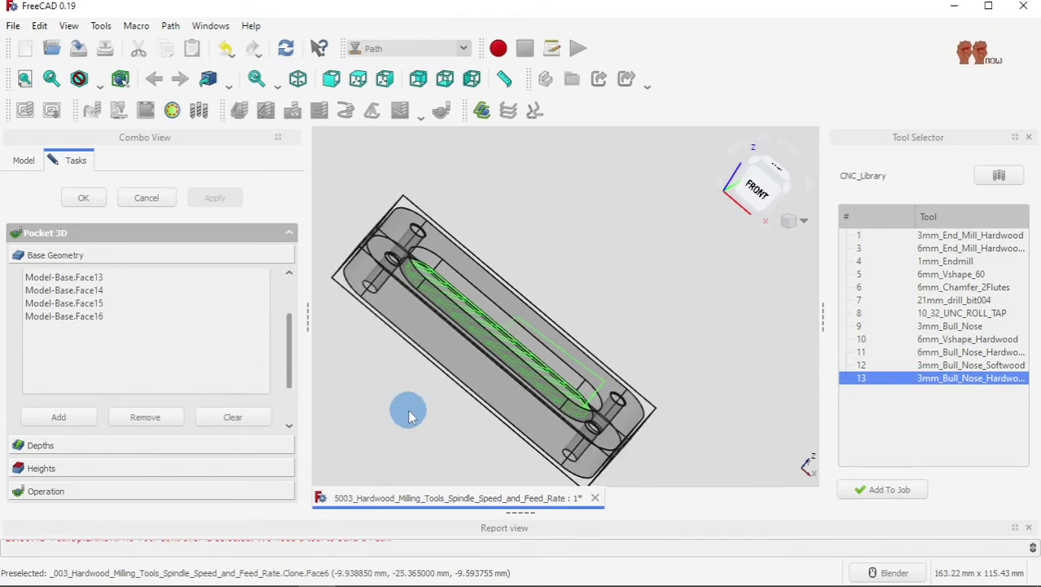
pyautogui.moveTo(410, 416); pyautogui.dragTo(377, 419, button='middle')
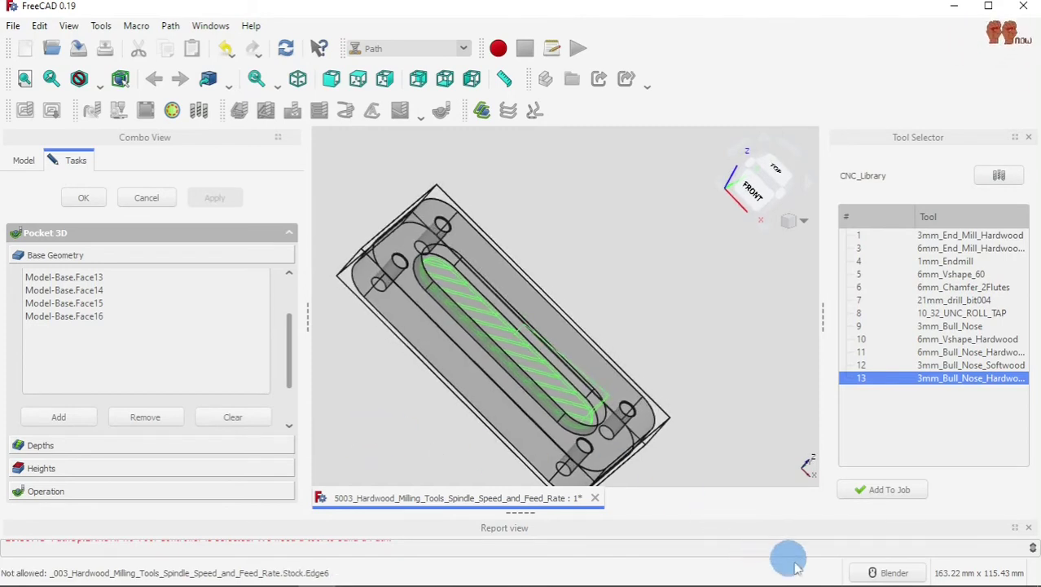
pyautogui.click(894, 580)
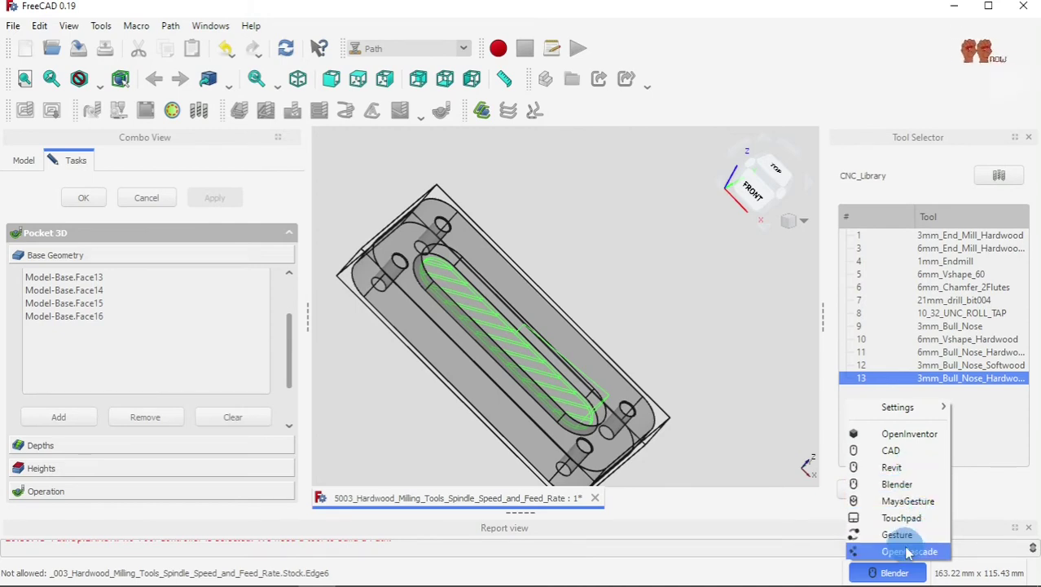
pyautogui.click(772, 573)
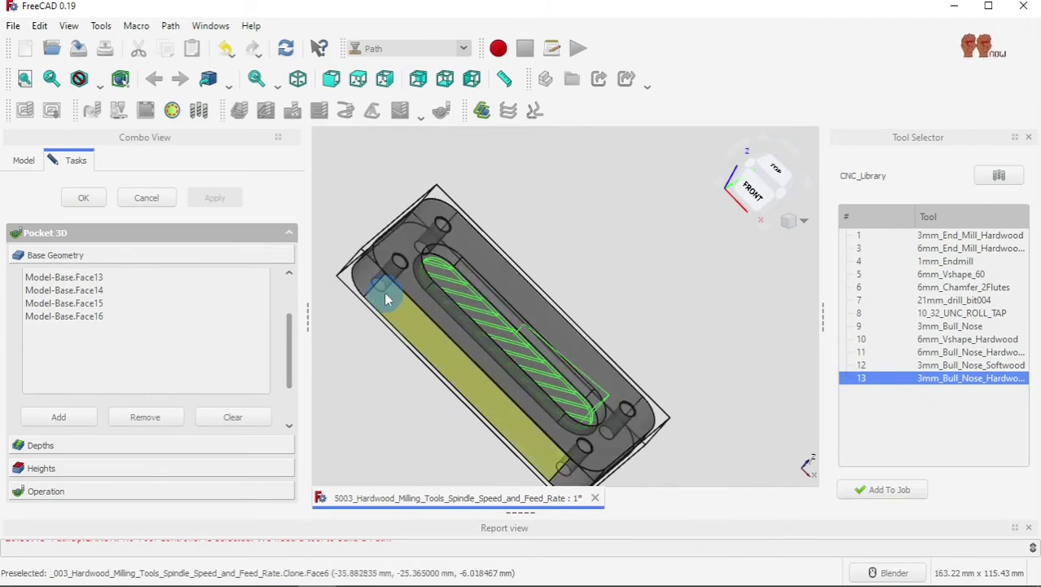
# Step: Highlight the base geometry faces Face13 to Face16, one by one and all together, to check which pocket walls they cover
pyautogui.click(265, 322)
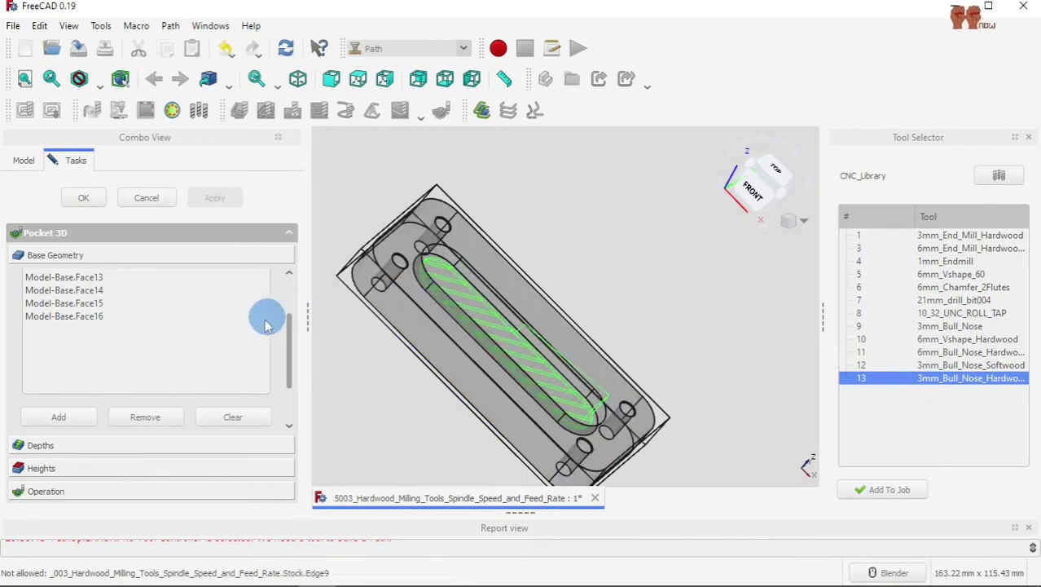
pyautogui.click(97, 277)
pyautogui.click(100, 292)
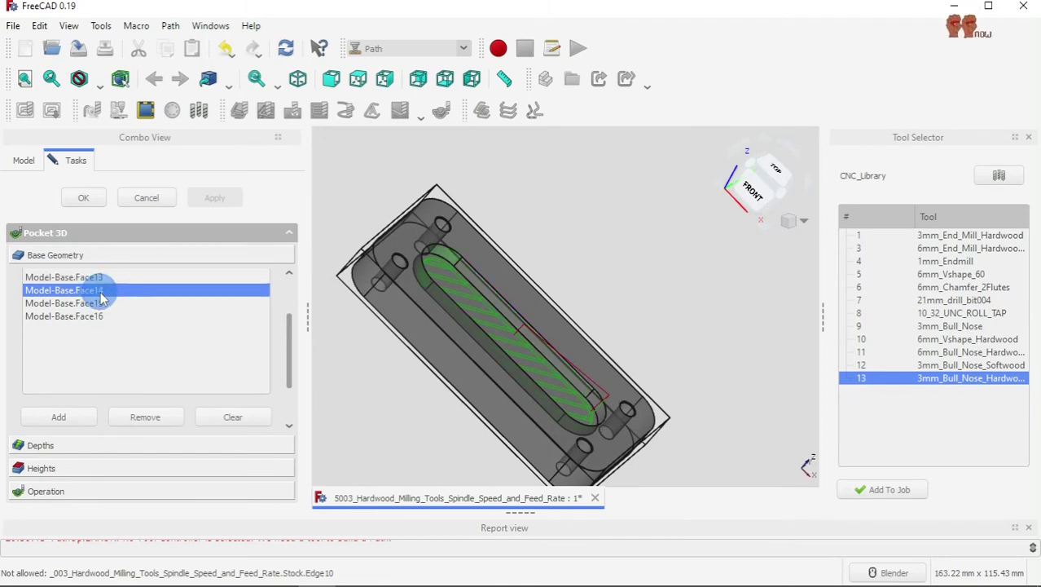
pyautogui.click(101, 303)
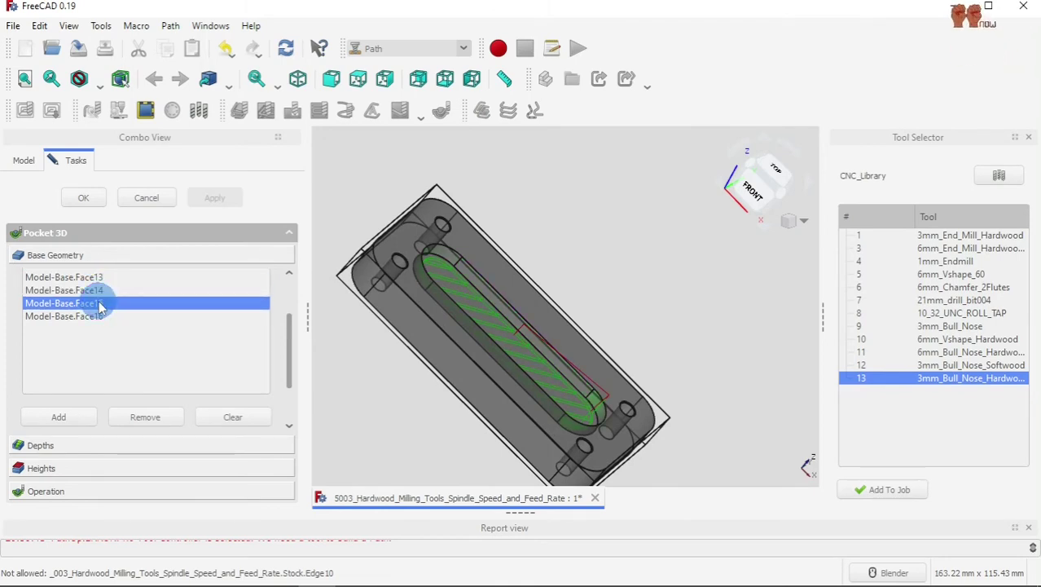
pyautogui.click(98, 317)
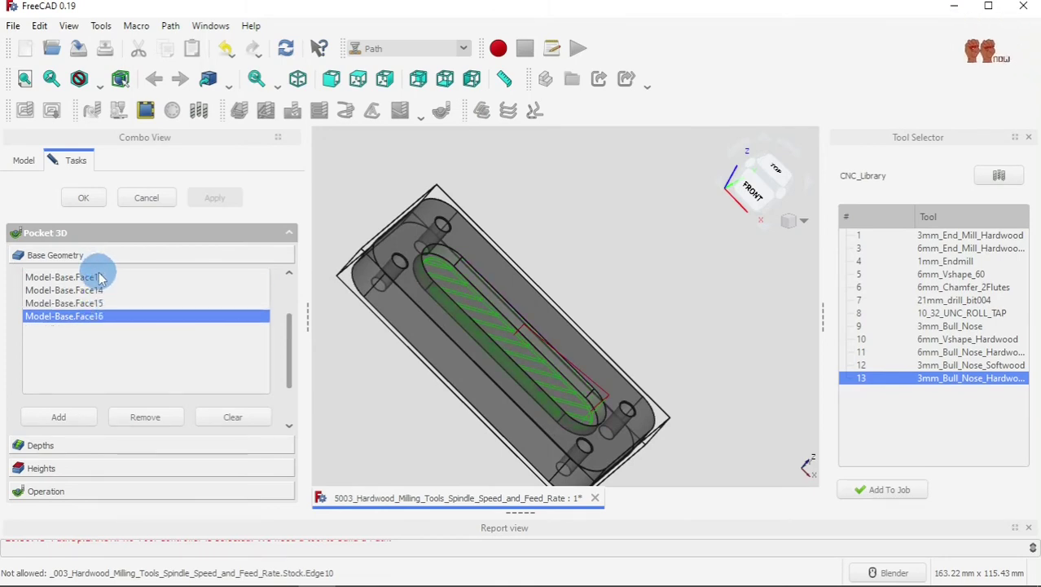
pyautogui.keyDown('ctrl'); pyautogui.click(98, 278); pyautogui.keyUp('ctrl')
pyautogui.keyDown('ctrl'); pyautogui.click(96, 290); pyautogui.keyUp('ctrl')
pyautogui.keyDown('ctrl'); pyautogui.click(92, 302); pyautogui.keyUp('ctrl')
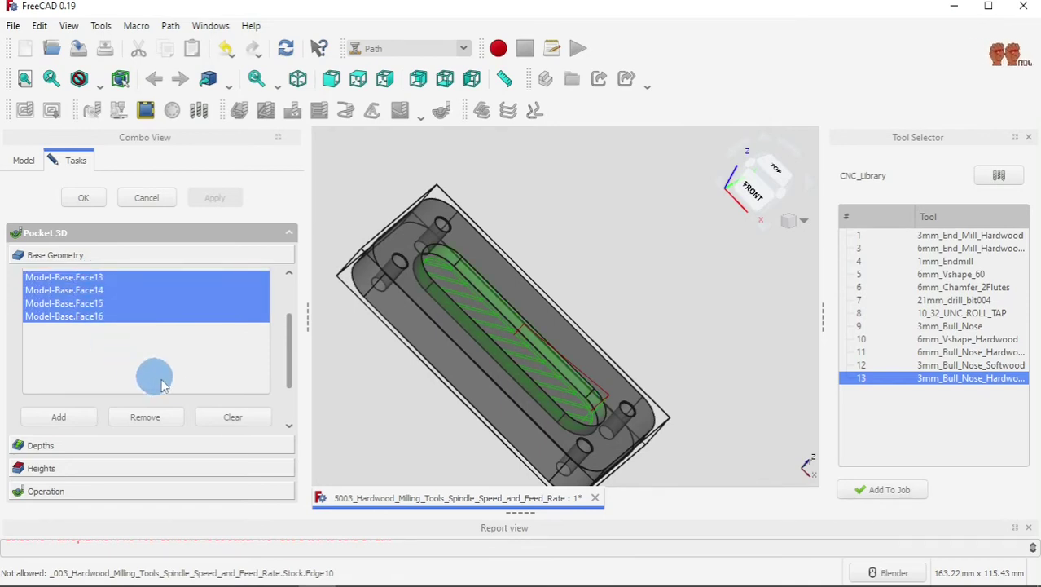
pyautogui.moveTo(399, 423)
pyautogui.mouseDown(button='middle')
pyautogui.moveTo(323, 451)
pyautogui.moveTo(416, 403)
pyautogui.moveTo(400, 412)
pyautogui.mouseUp(button='middle')
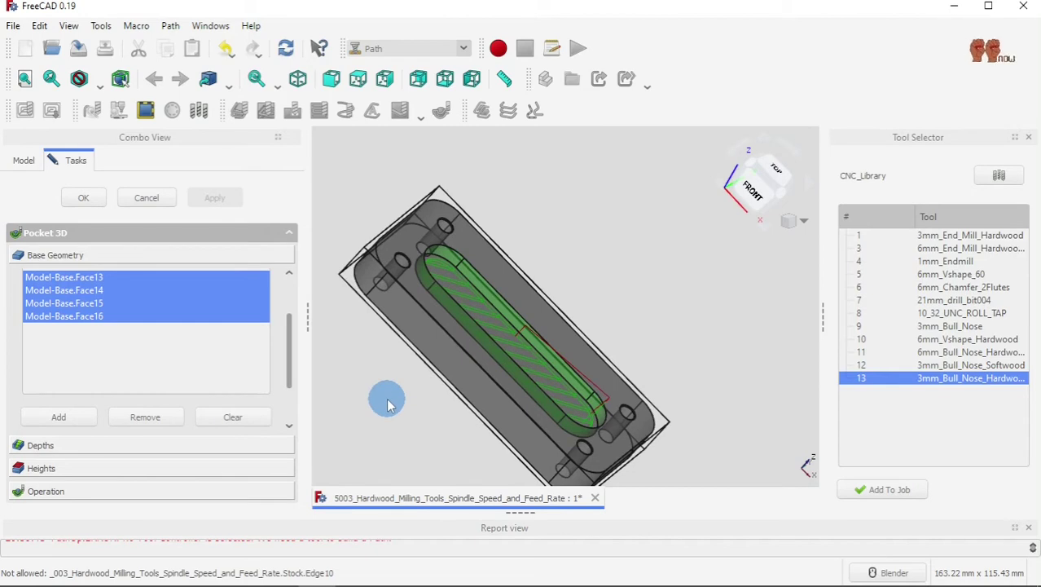
# Step: Accept the Pocket 3D operation and collapse the Job in the model tree
pyautogui.click(89, 207)
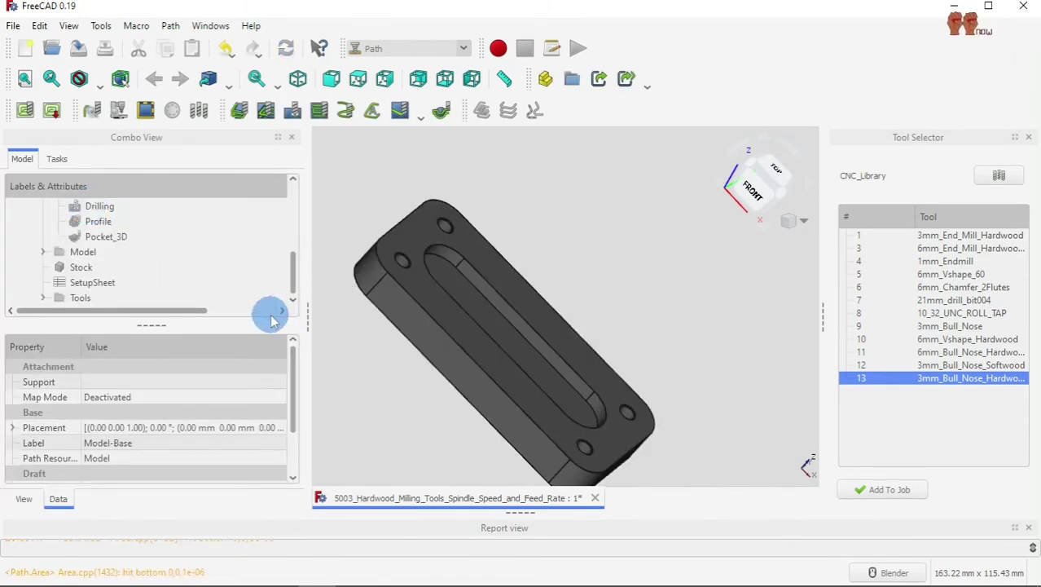
pyautogui.scroll(3, 198, 274)
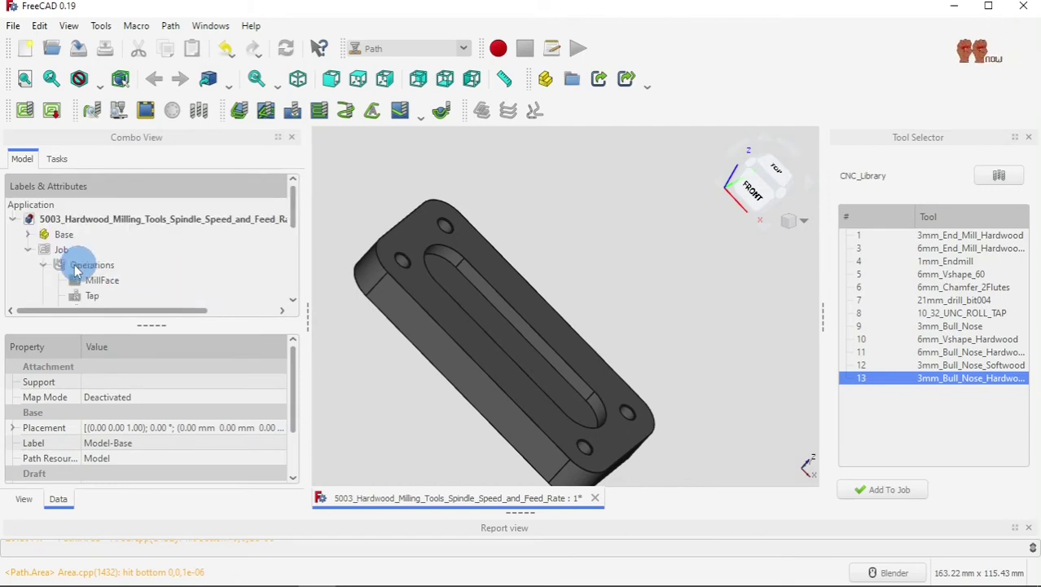
pyautogui.click(29, 250)
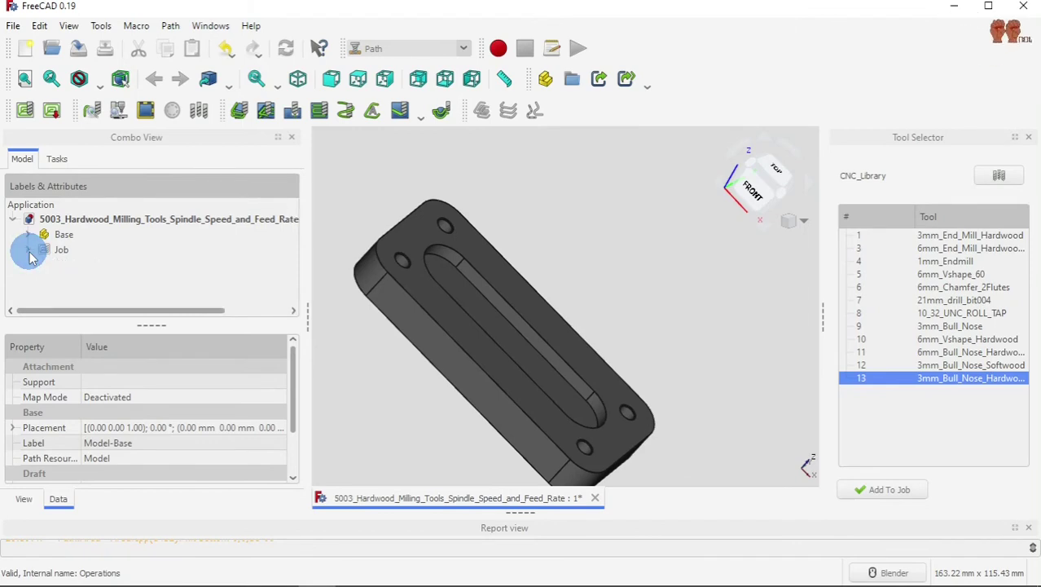
# Step: Close the Tool Selector to give the model view more room
pyautogui.scroll(-2, 326, 279)
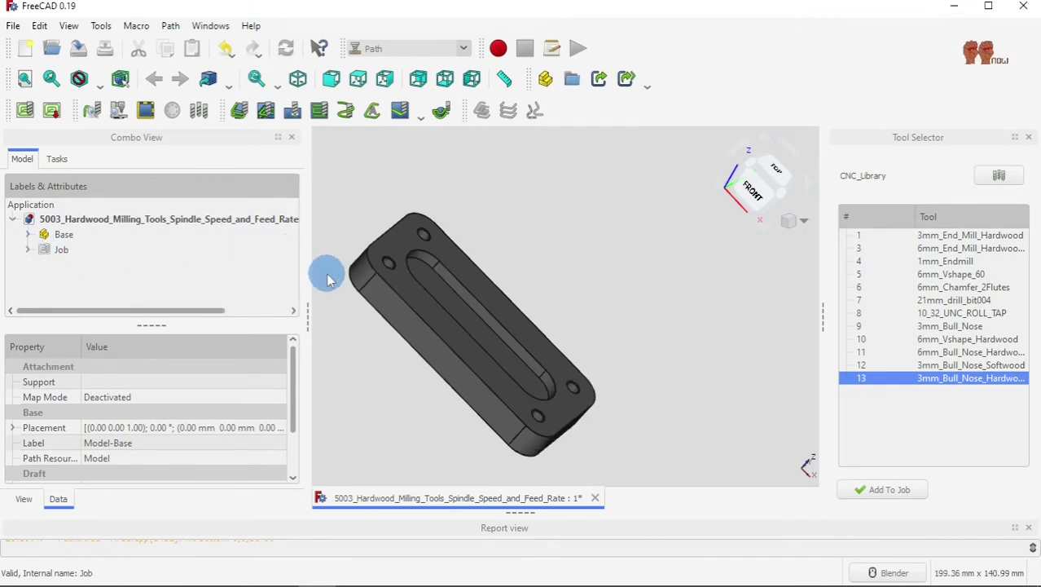
pyautogui.scroll(2, 328, 279)
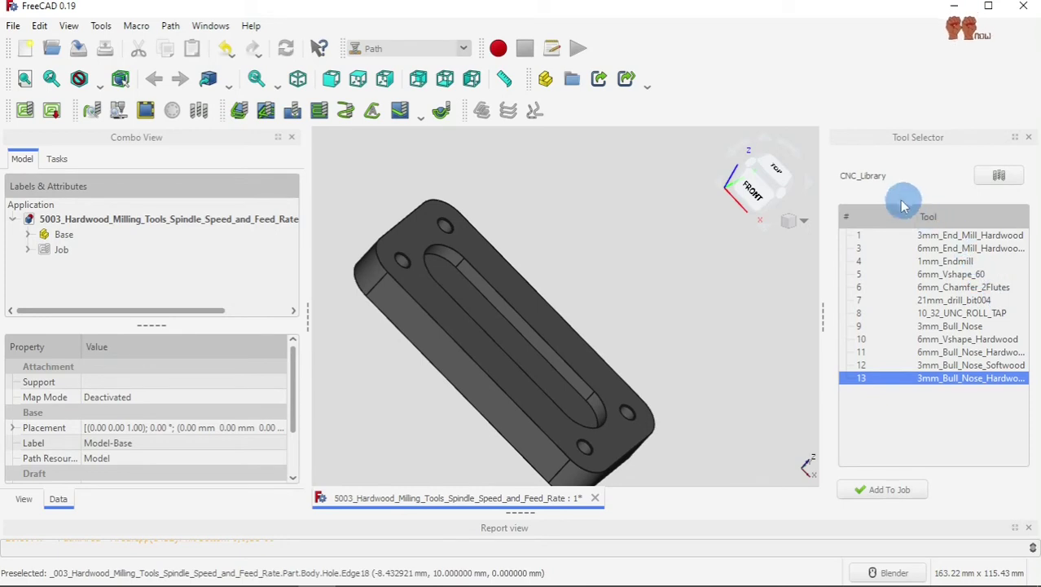
pyautogui.click(1029, 139)
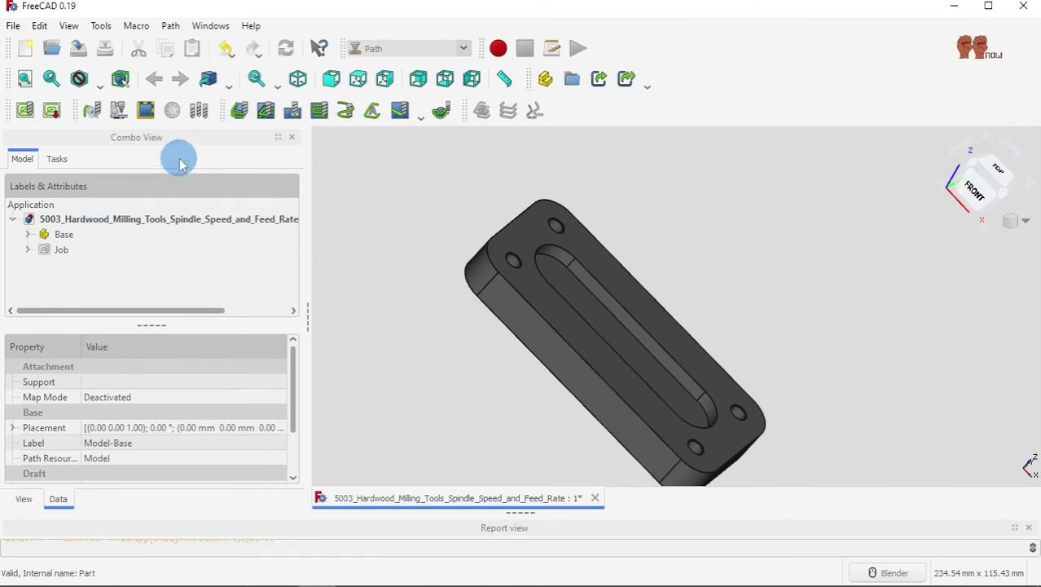
# Step: Simulate all the Job's operations on the stock, inspect the cut part from several angles, and accept the simulation
pyautogui.click(93, 112)
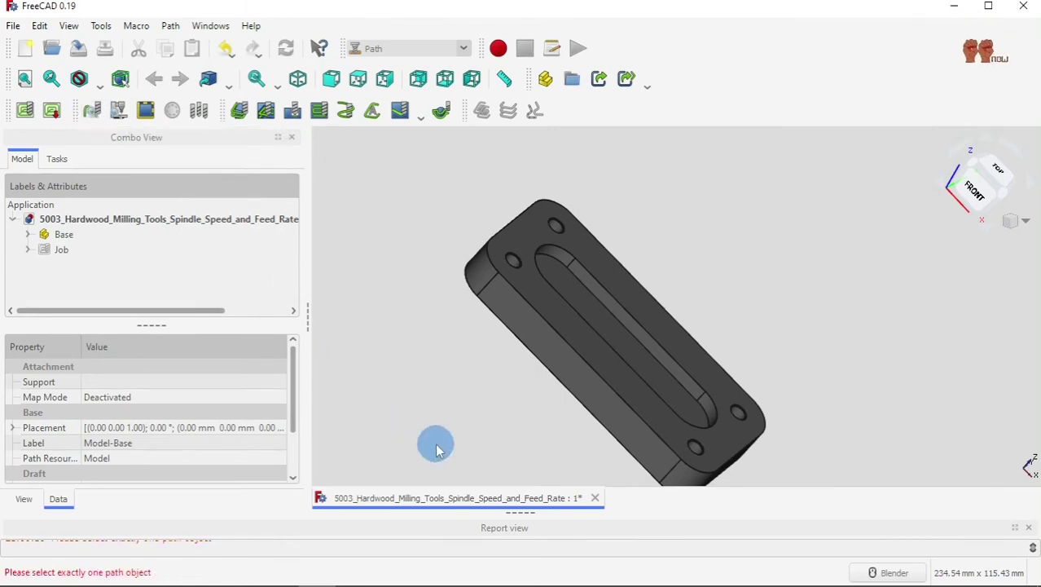
pyautogui.click(119, 111)
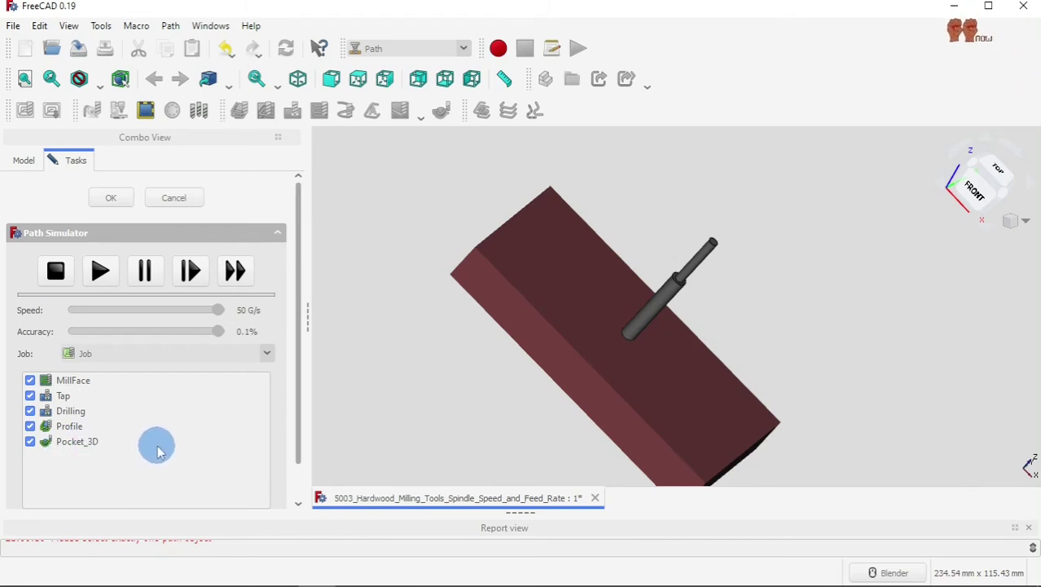
pyautogui.click(101, 272)
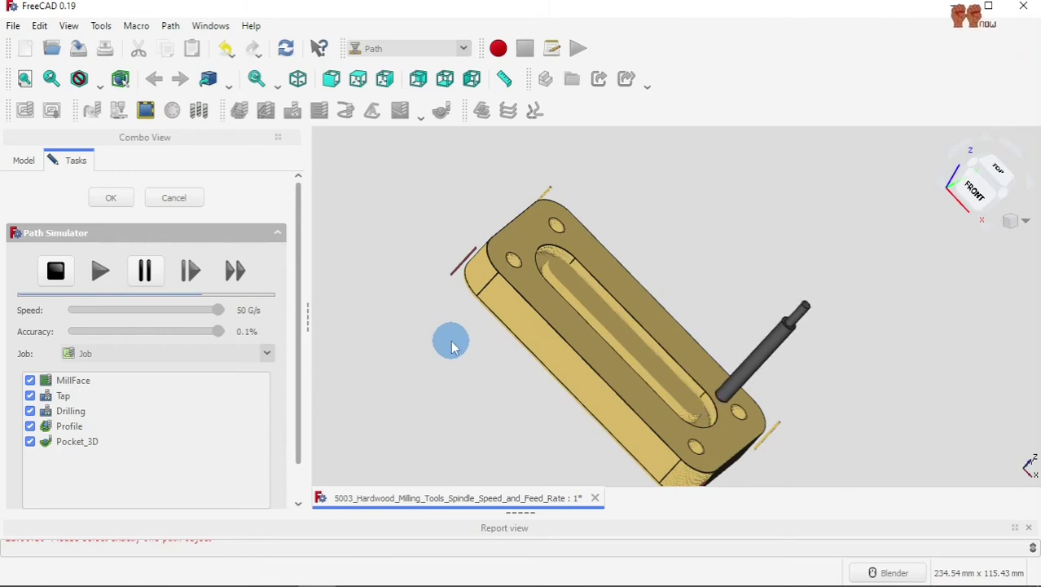
pyautogui.moveTo(461, 367); pyautogui.dragTo(486, 337, button='middle')
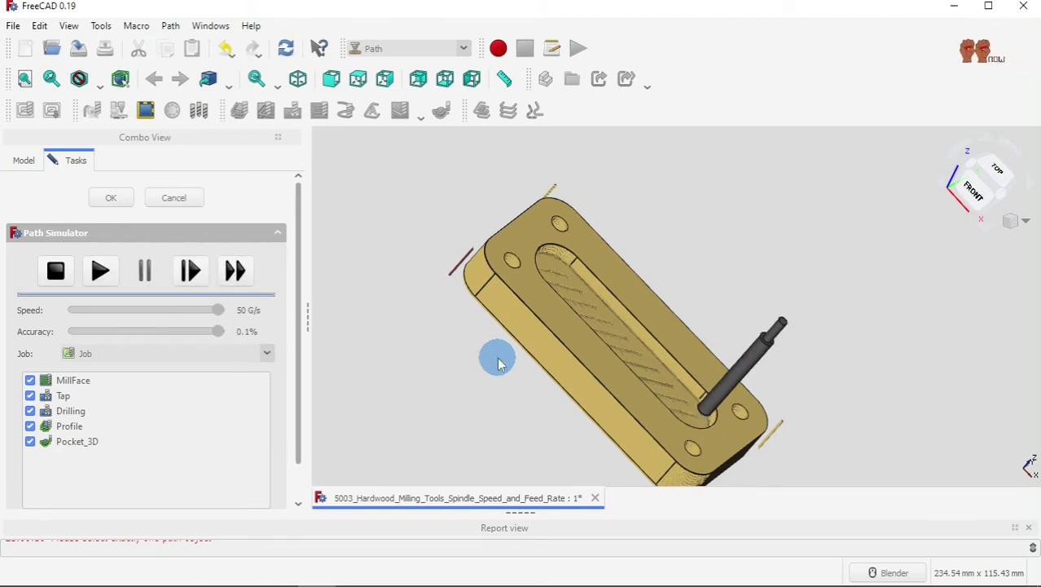
pyautogui.moveTo(499, 361); pyautogui.dragTo(553, 312, button='middle')
pyautogui.moveTo(713, 462)
pyautogui.mouseDown(button='middle')
pyautogui.moveTo(732, 460)
pyautogui.moveTo(738, 441)
pyautogui.moveTo(728, 463)
pyautogui.moveTo(693, 465)
pyautogui.mouseUp(button='middle')
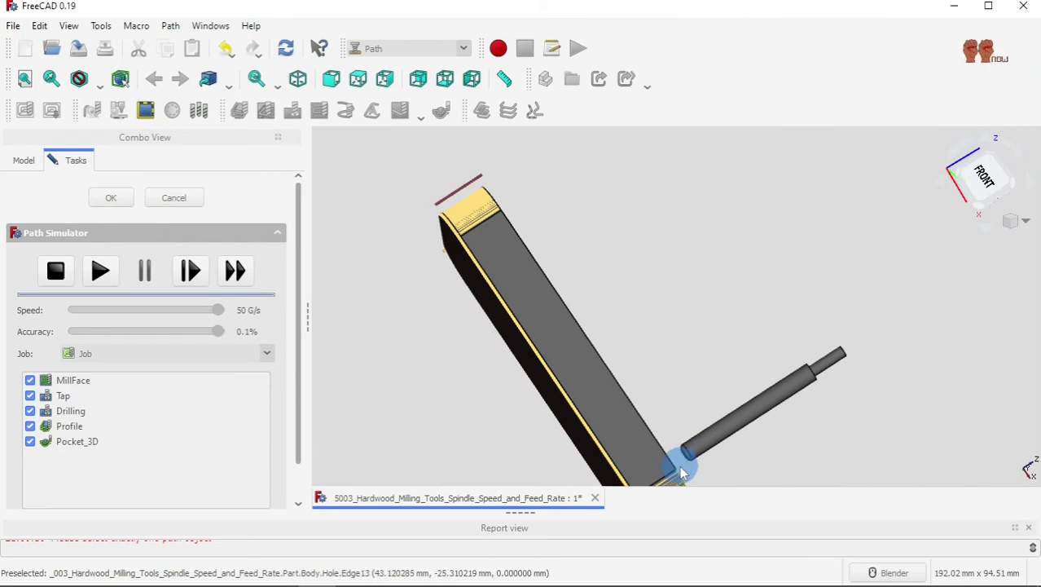
pyautogui.moveTo(444, 417); pyautogui.dragTo(368, 449, button='middle')
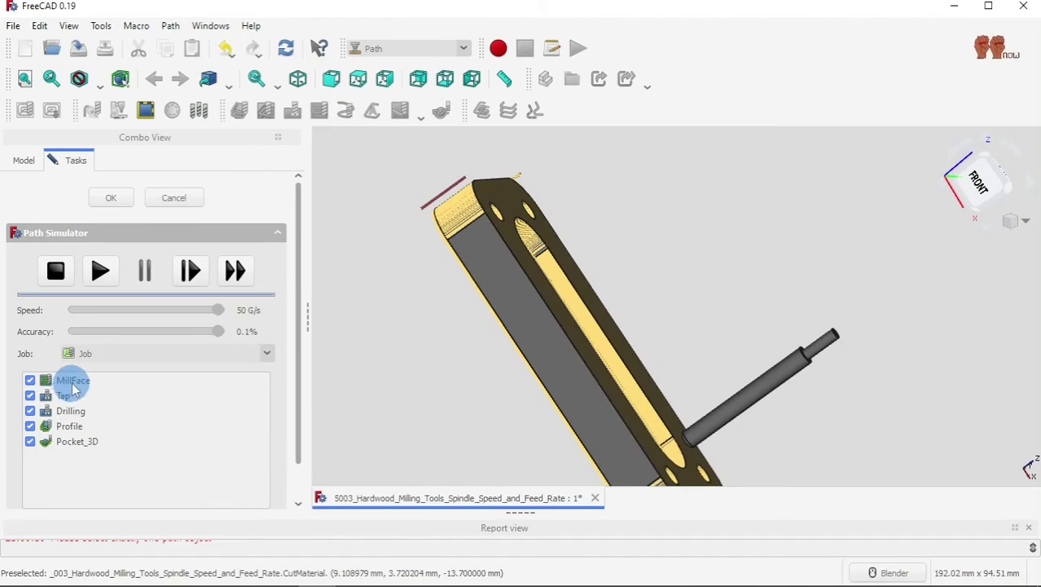
pyautogui.click(114, 198)
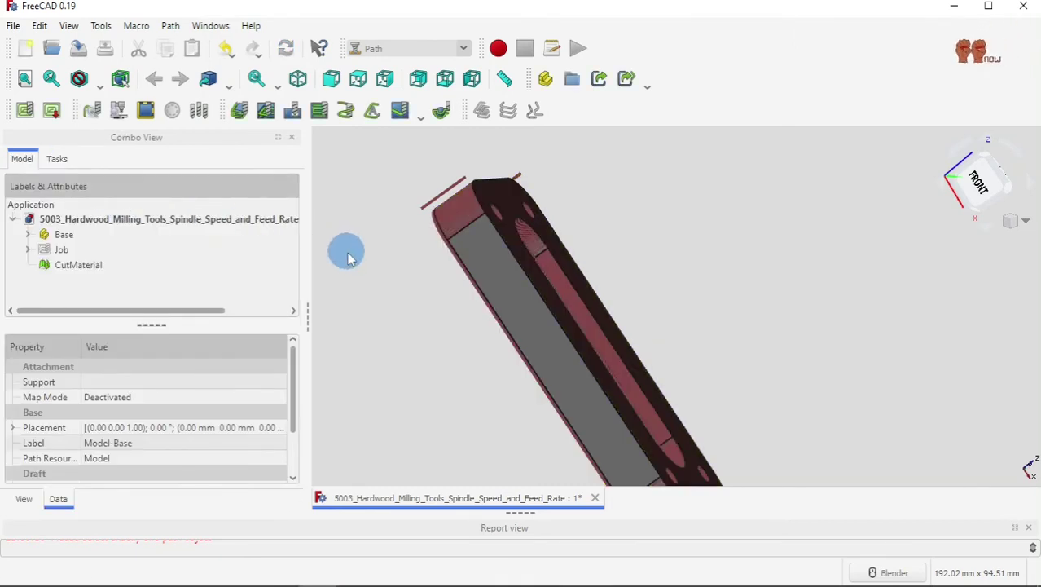
# Step: Delete the CutMaterial object left by the path simulation
pyautogui.scroll(-3, 393, 347)
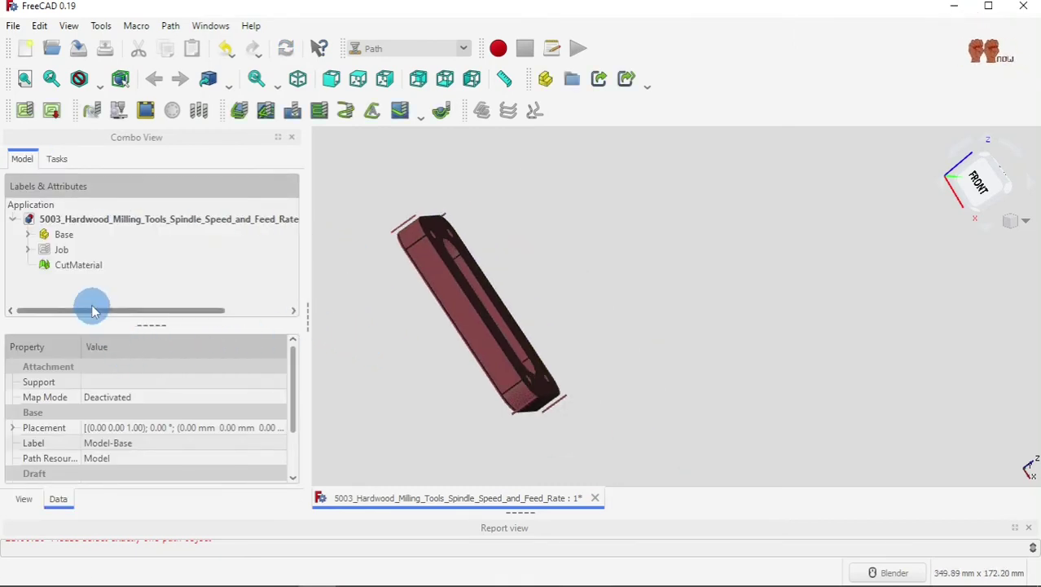
pyautogui.click(69, 267)
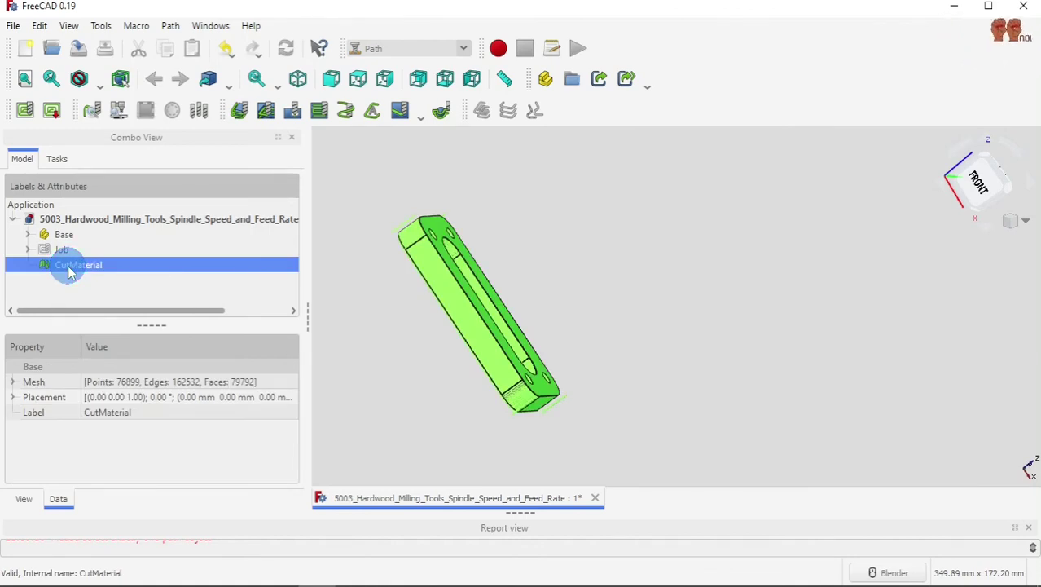
pyautogui.click(68, 281)
# Step: Move the Drilling operation ahead of Tap in the Job's workplan, accept the Job, and save the document
pyautogui.click(28, 249)
pyautogui.scroll(-3, 112, 277)
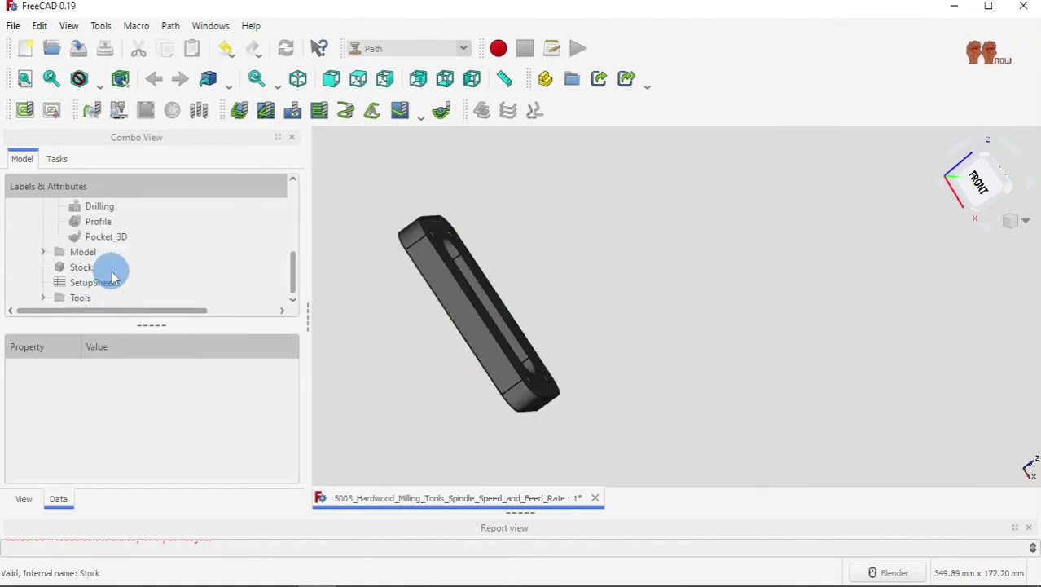
pyautogui.scroll(3, 122, 269)
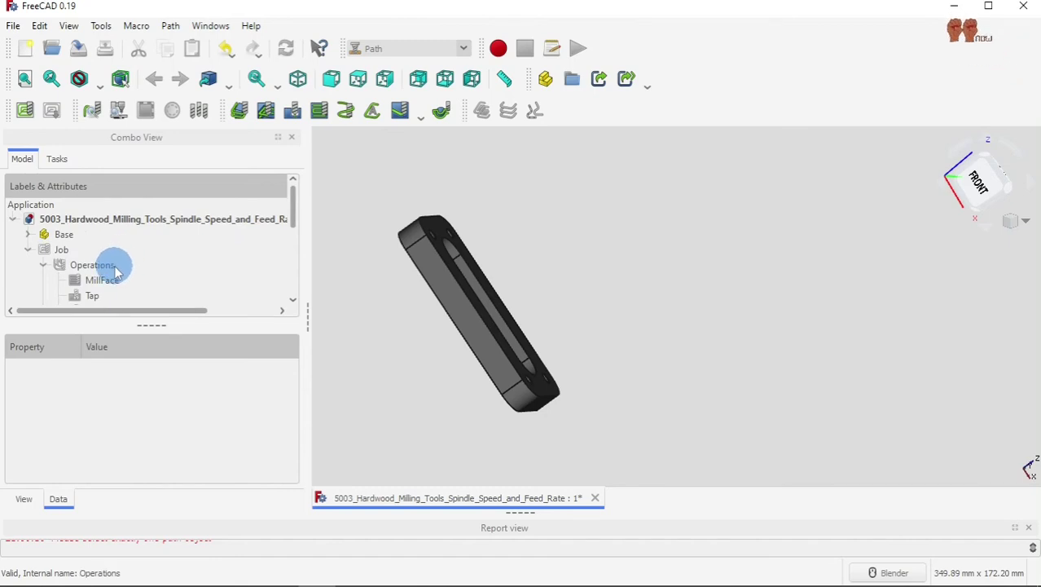
pyautogui.scroll(-3, 116, 274)
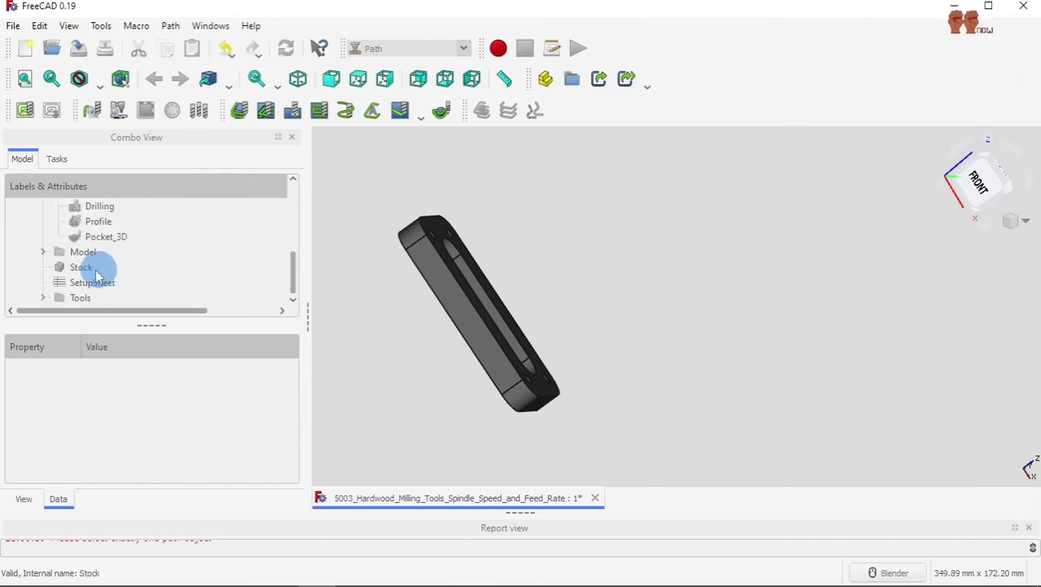
pyautogui.click(81, 267)
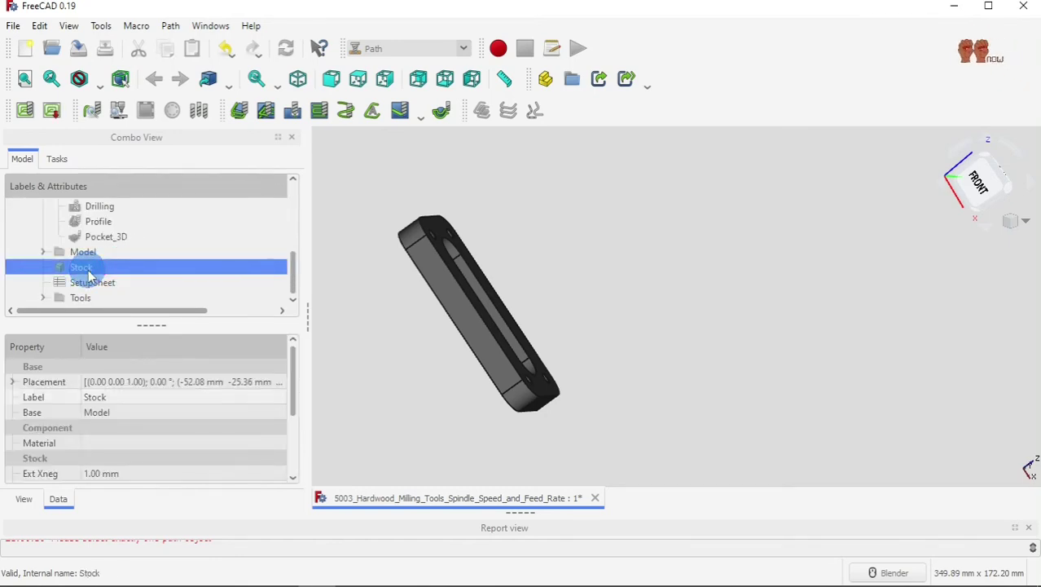
pyautogui.doubleClick(90, 277)
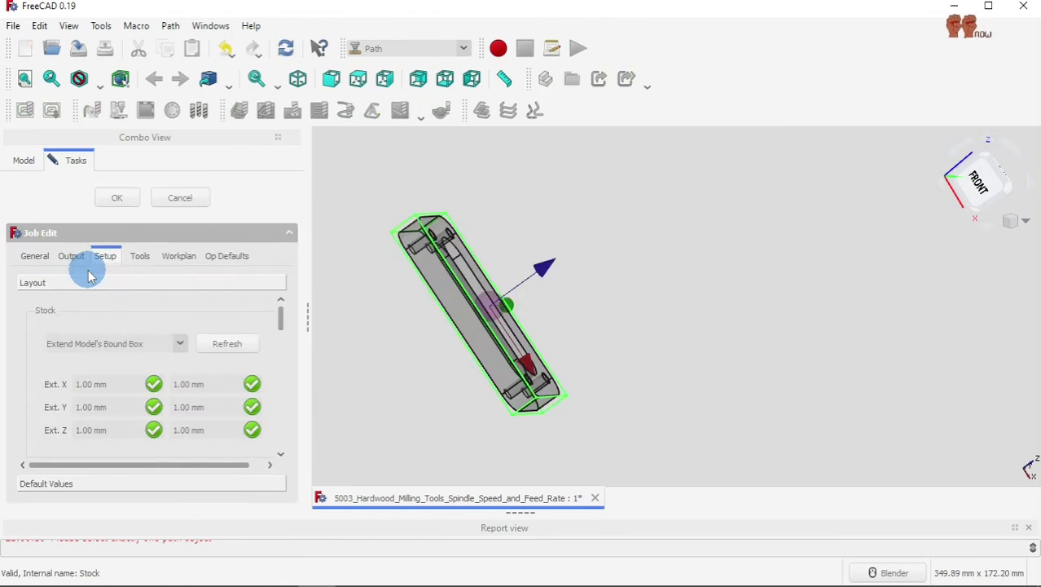
pyautogui.click(180, 257)
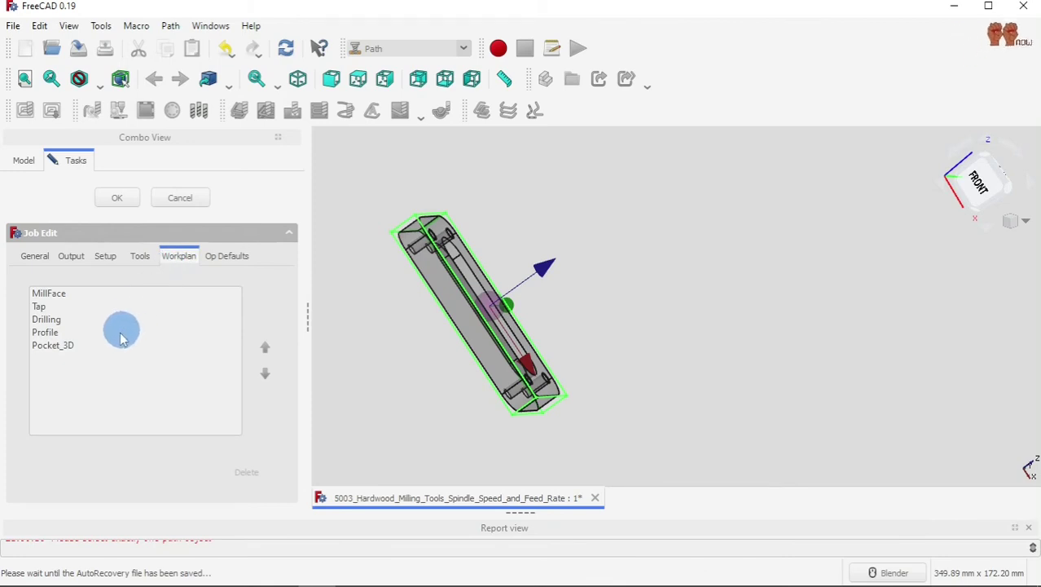
pyautogui.click(55, 321)
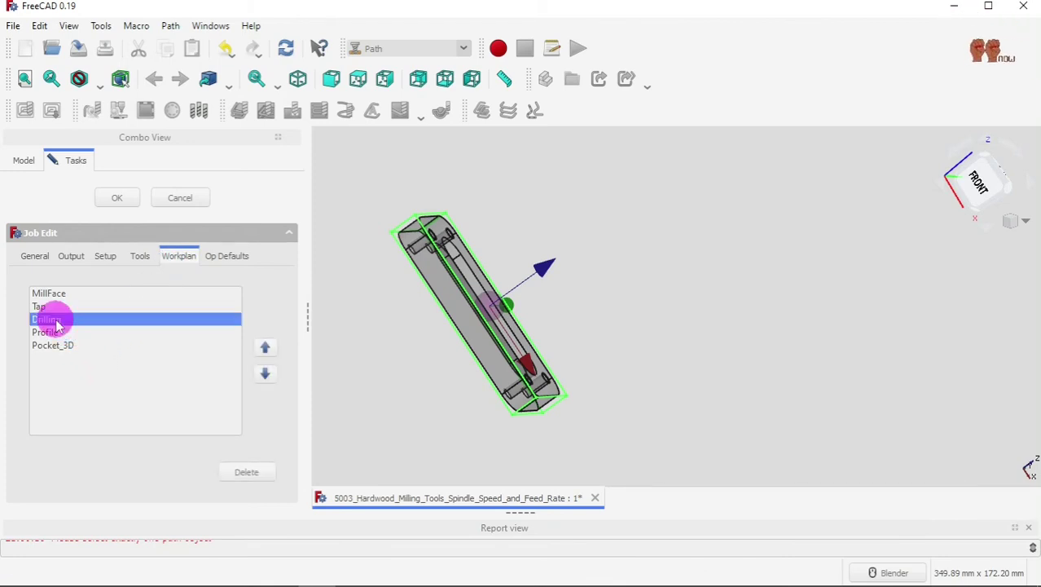
pyautogui.click(266, 348)
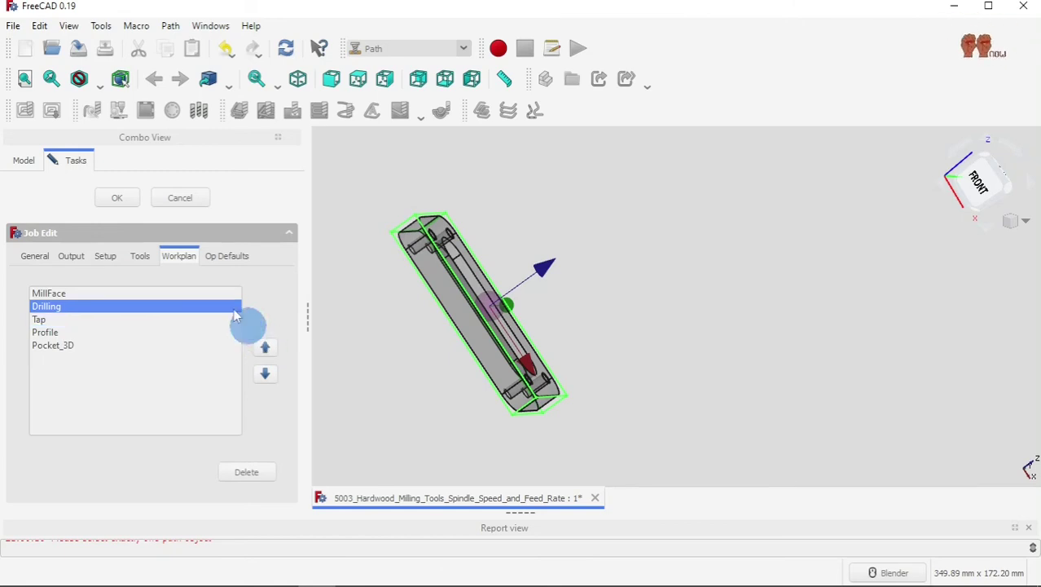
pyautogui.click(121, 201)
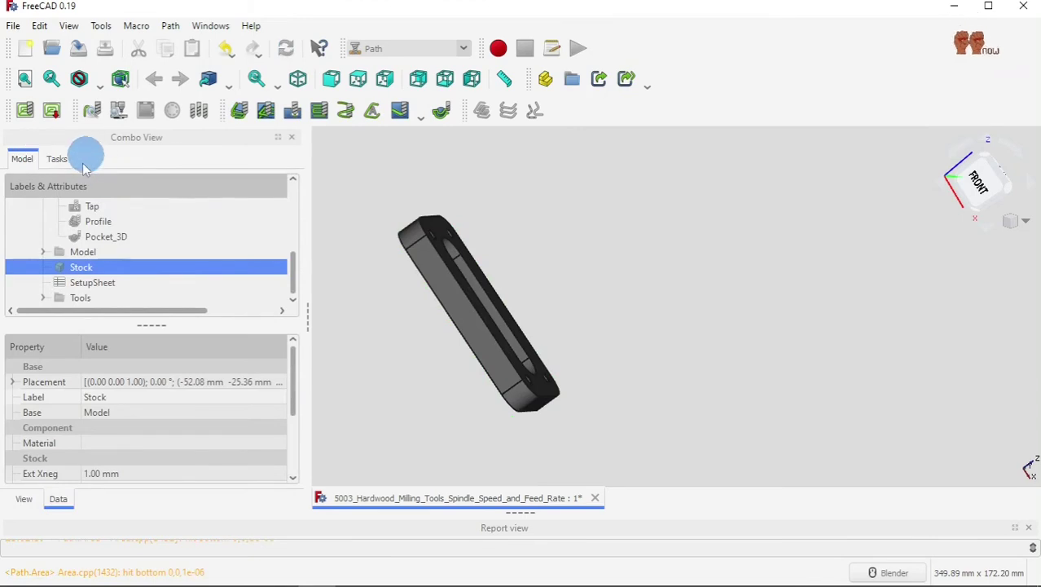
pyautogui.click(13, 25)
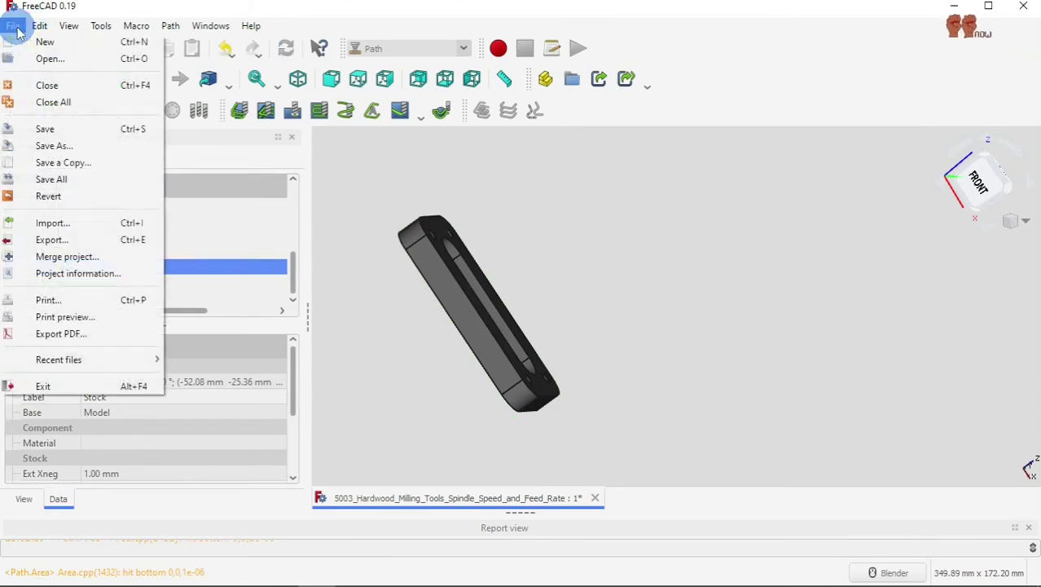
pyautogui.click(45, 128)
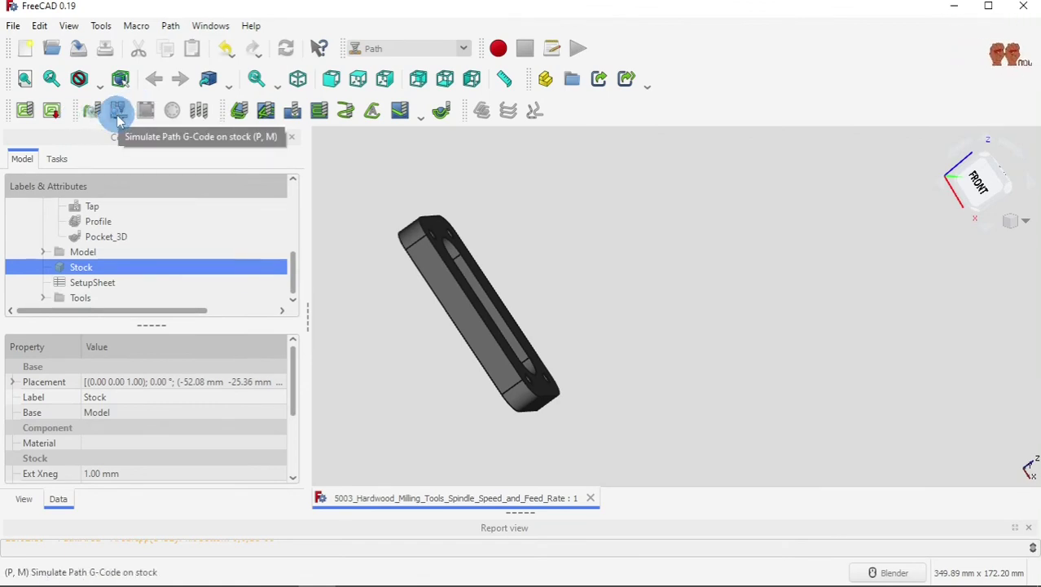
# Step: Simulate the reordered operations from MillFace to Pocket_3D on the stock and accept the simulation
pyautogui.click(118, 116)
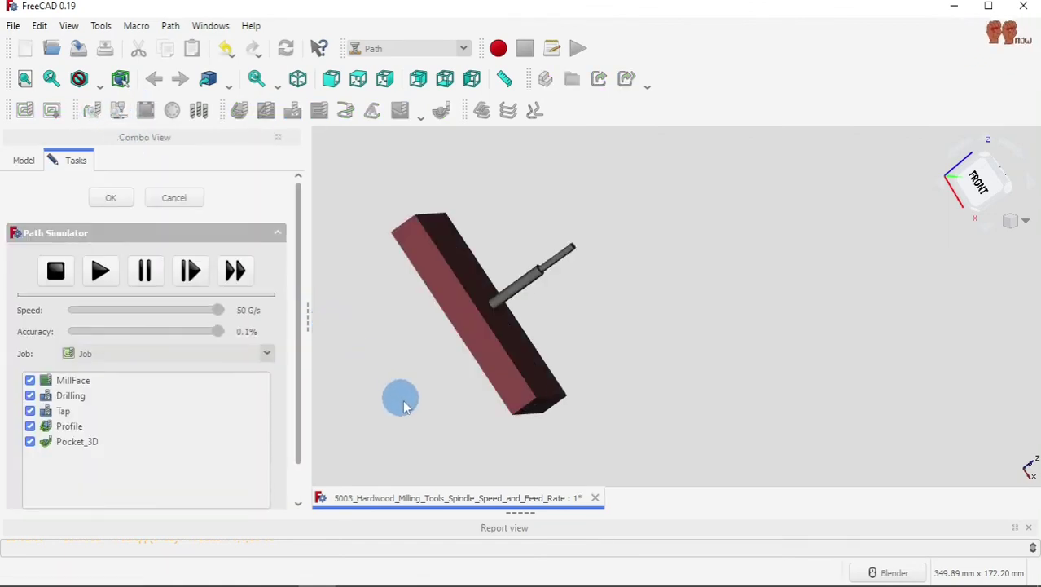
pyautogui.click(119, 285)
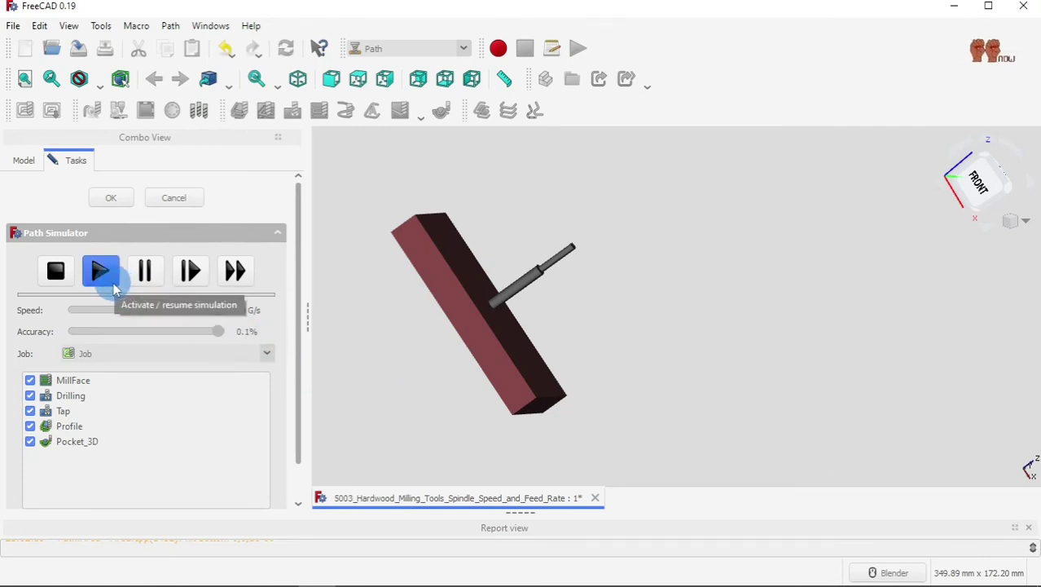
pyautogui.scroll(2, 412, 367)
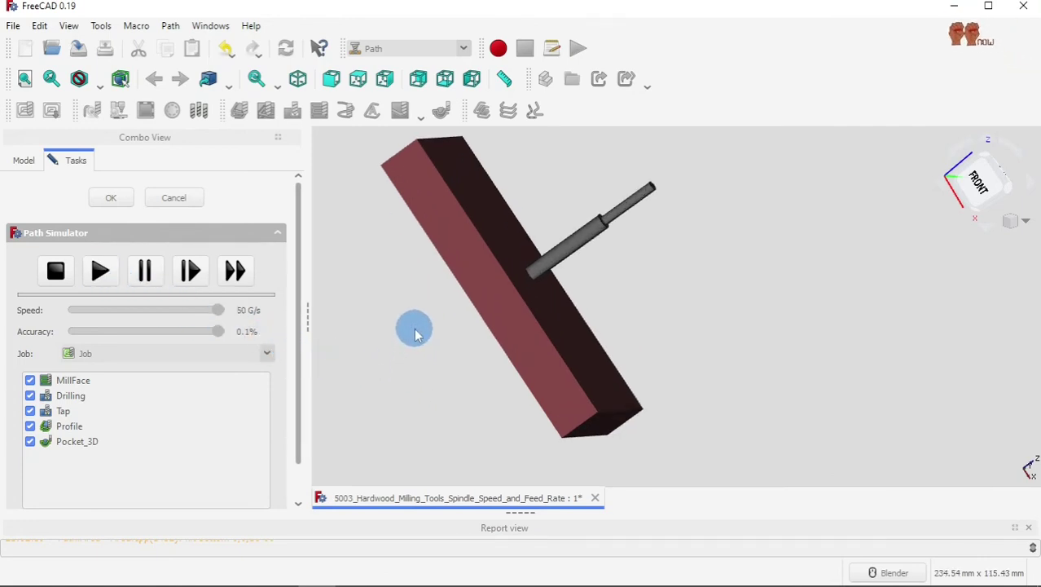
pyautogui.click(104, 267)
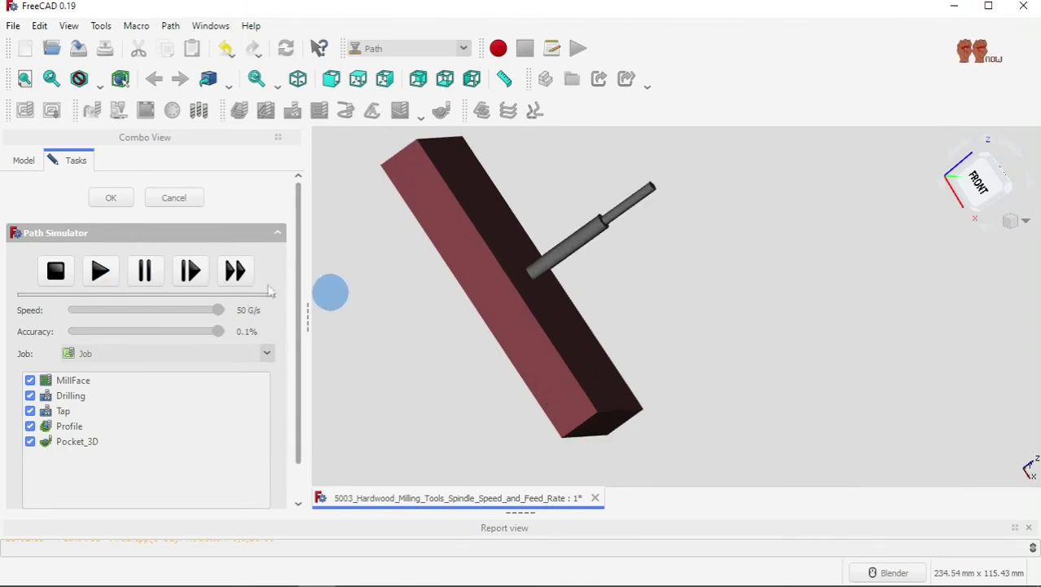
pyautogui.click(101, 271)
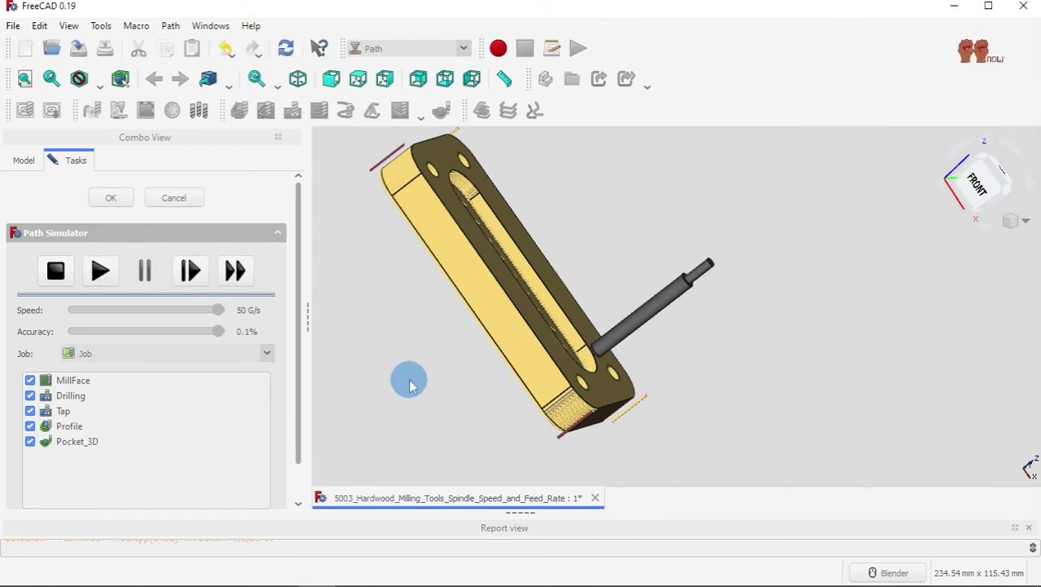
pyautogui.click(110, 200)
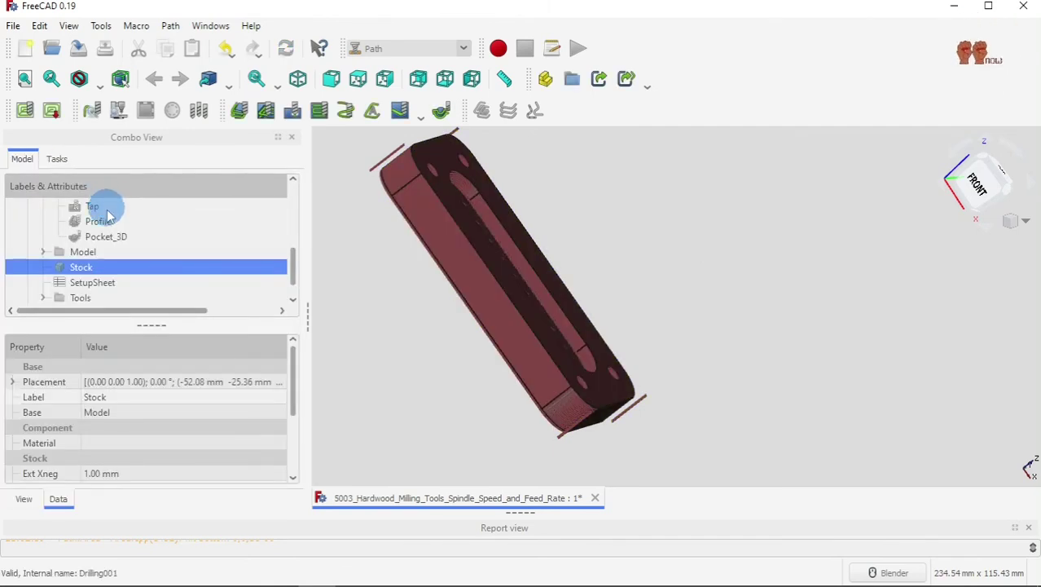
# Step: Collapse the Job in the model tree and delete the CutMaterial object from the second simulation
pyautogui.scroll(-1, 95, 281)
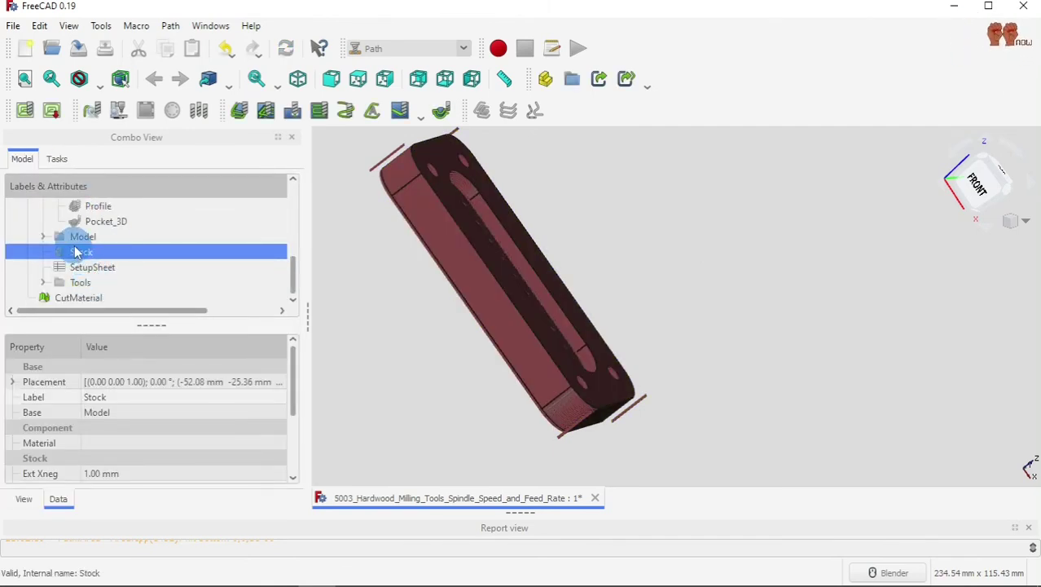
pyautogui.scroll(5, 72, 254)
pyautogui.click(33, 243)
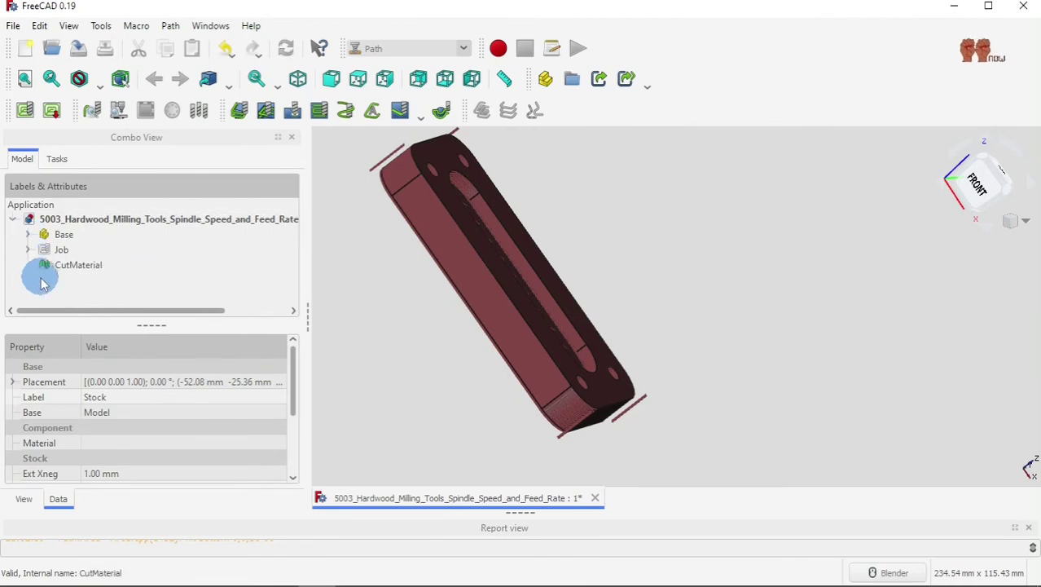
pyautogui.click(68, 267)
pyautogui.click(66, 264)
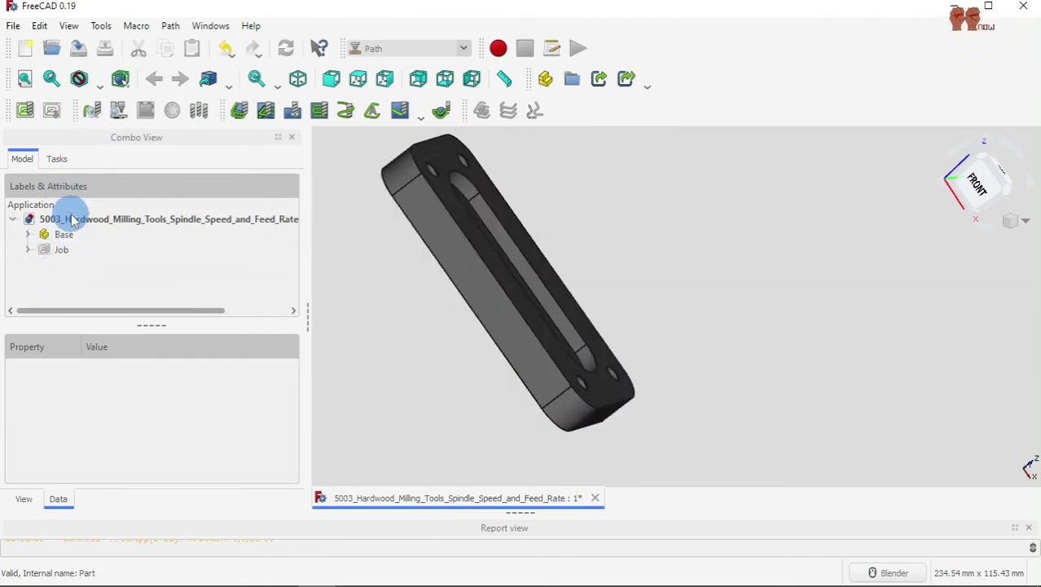
# Step: Post-process the Job and set the G-code output file name to 5003_Hardwood_Drill_Tap_Mill_v2.gcode
pyautogui.click(53, 249)
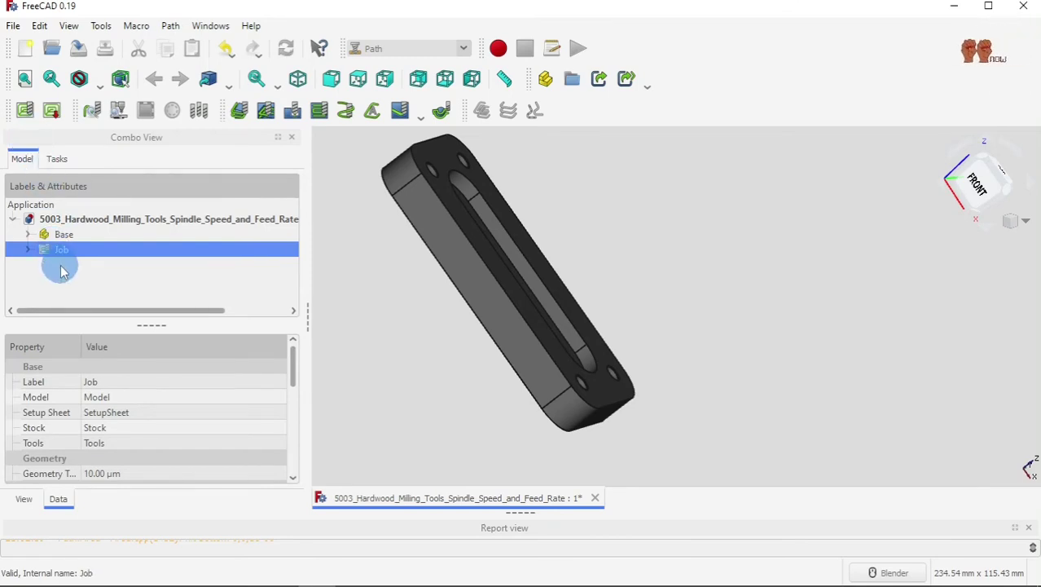
pyautogui.click(52, 111)
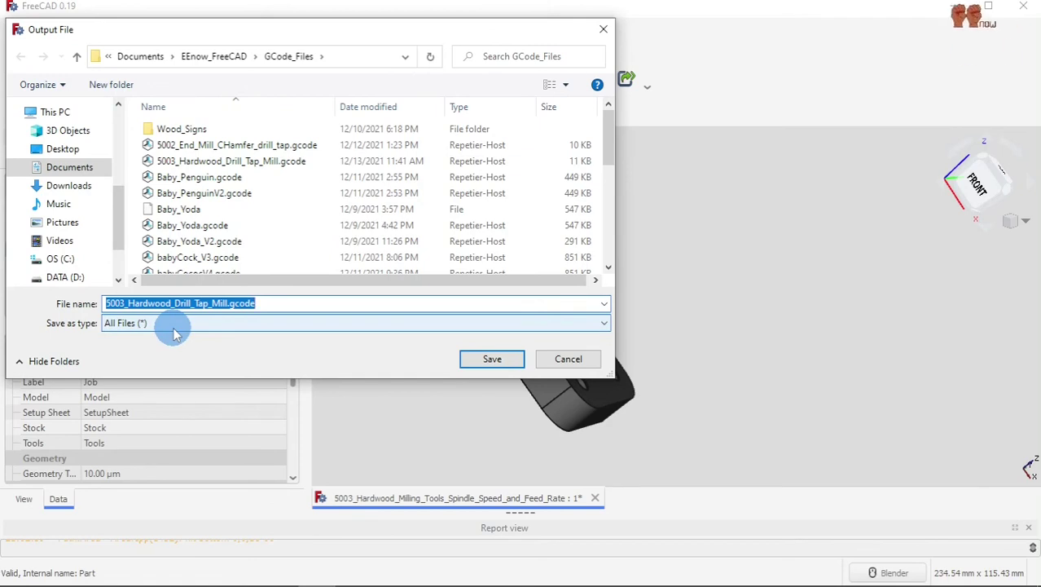
pyautogui.click(231, 302)
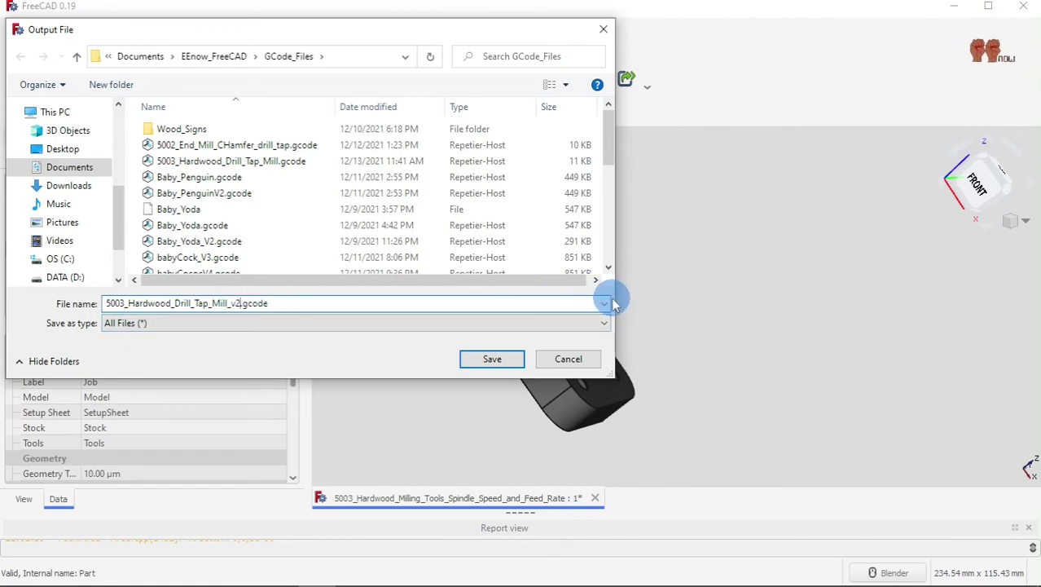
pyautogui.write('_v2')
pyautogui.click(505, 359)
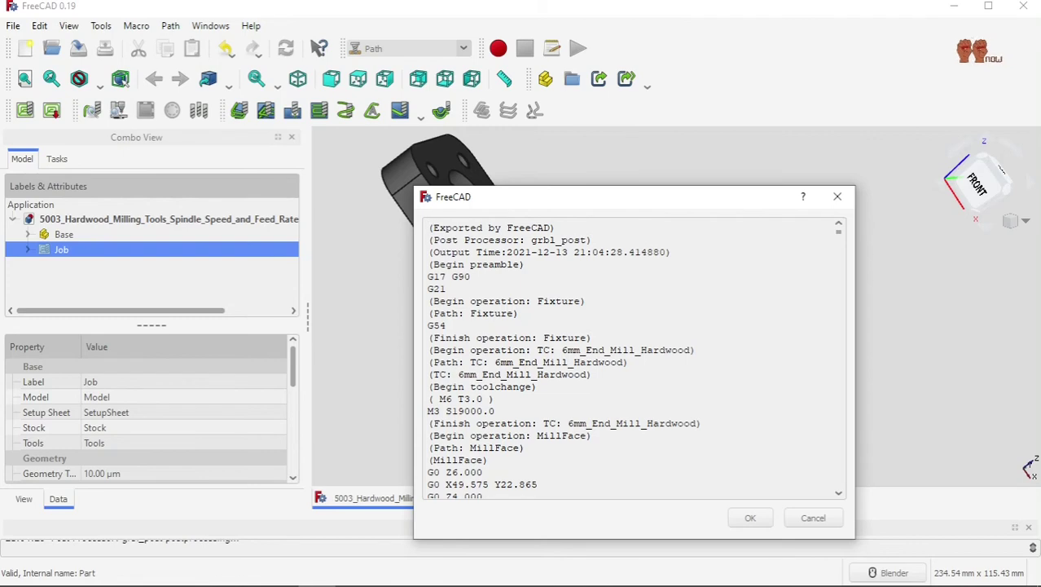
# Step: Examine the G-code preamble, the 6mm_End_Mill_Hardwood tool change with its spindle speed, and the MillFace moves
pyautogui.scroll(-4, 802, 390)
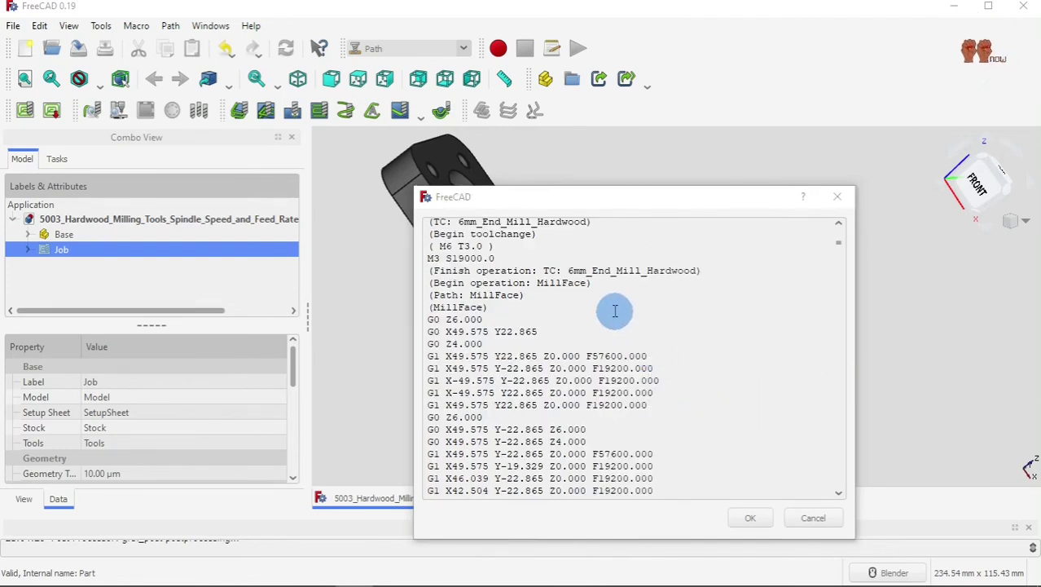
pyautogui.scroll(4, 607, 336)
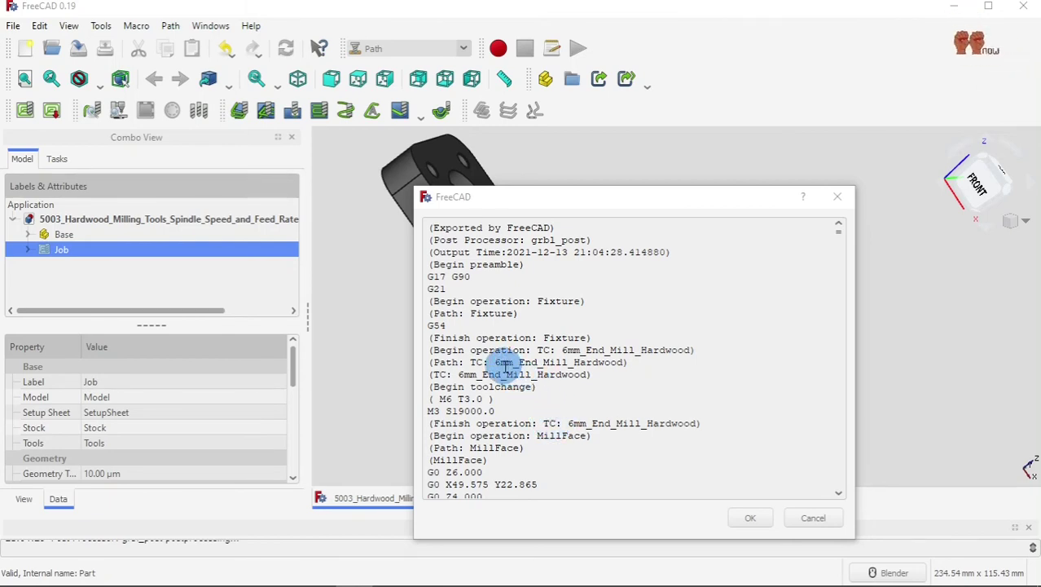
pyautogui.moveTo(496, 364); pyautogui.dragTo(628, 389)
pyautogui.click(628, 389)
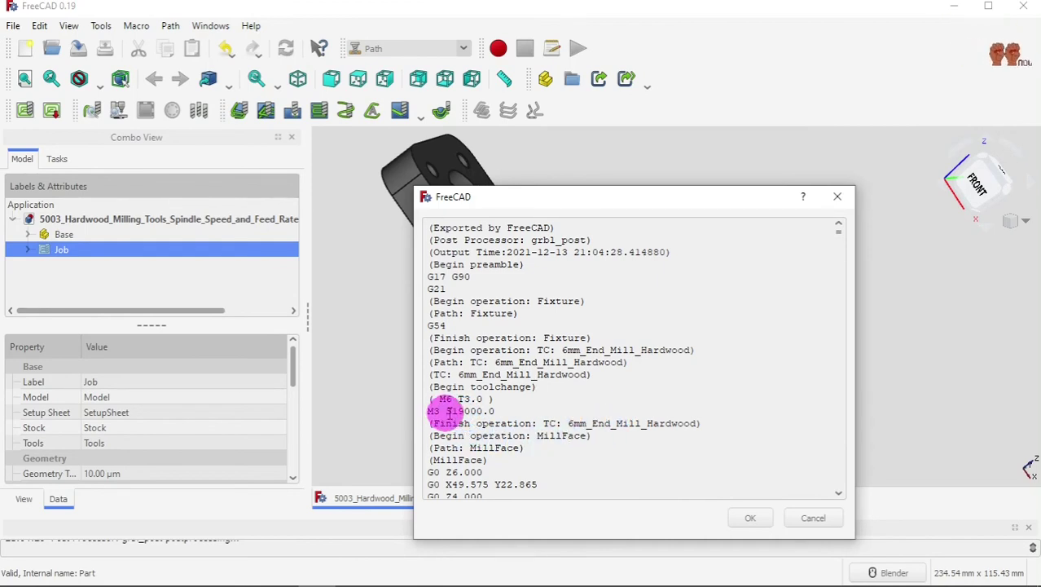
pyautogui.moveTo(446, 412); pyautogui.dragTo(498, 413)
pyautogui.scroll(-4, 586, 459)
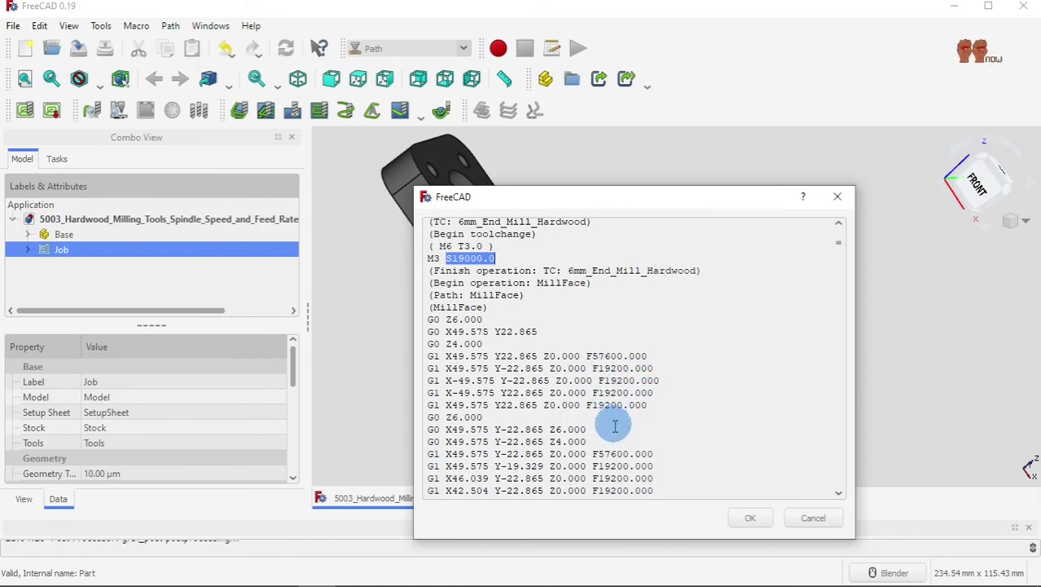
pyautogui.scroll(-4, 633, 419)
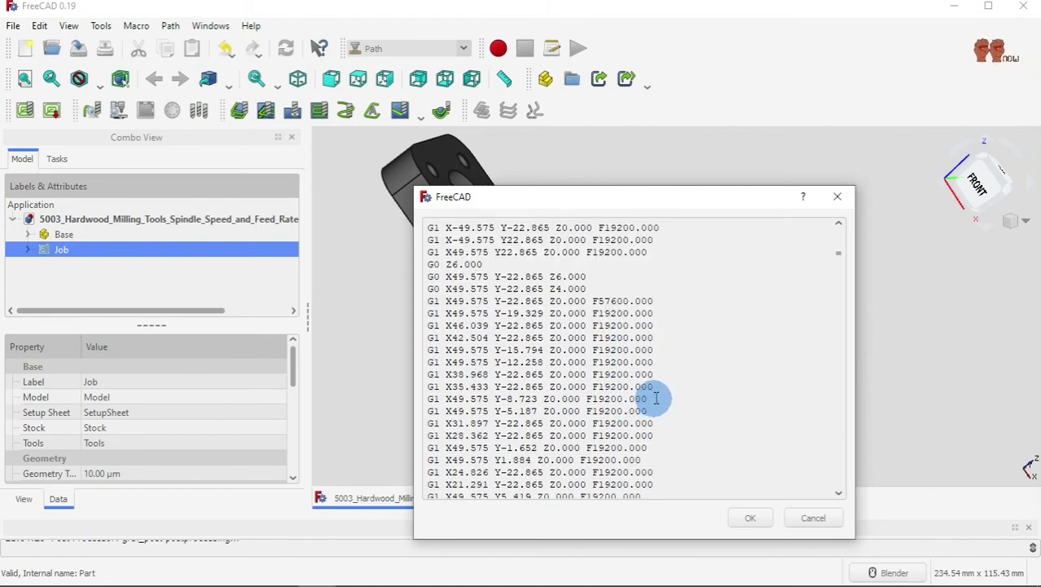
pyautogui.scroll(-4, 656, 398)
pyautogui.scroll(-6, 656, 397)
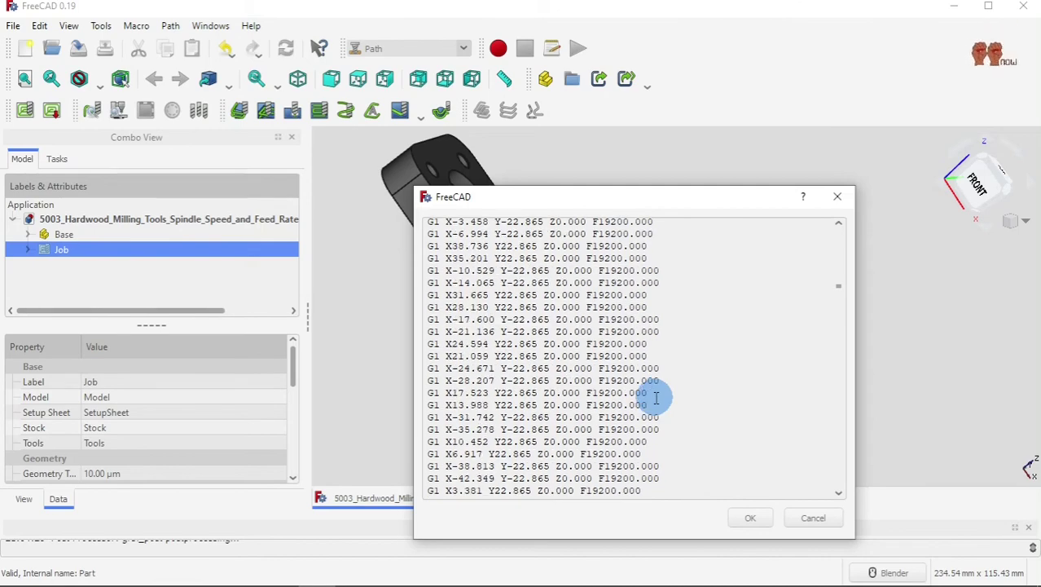
pyautogui.scroll(-9, 655, 397)
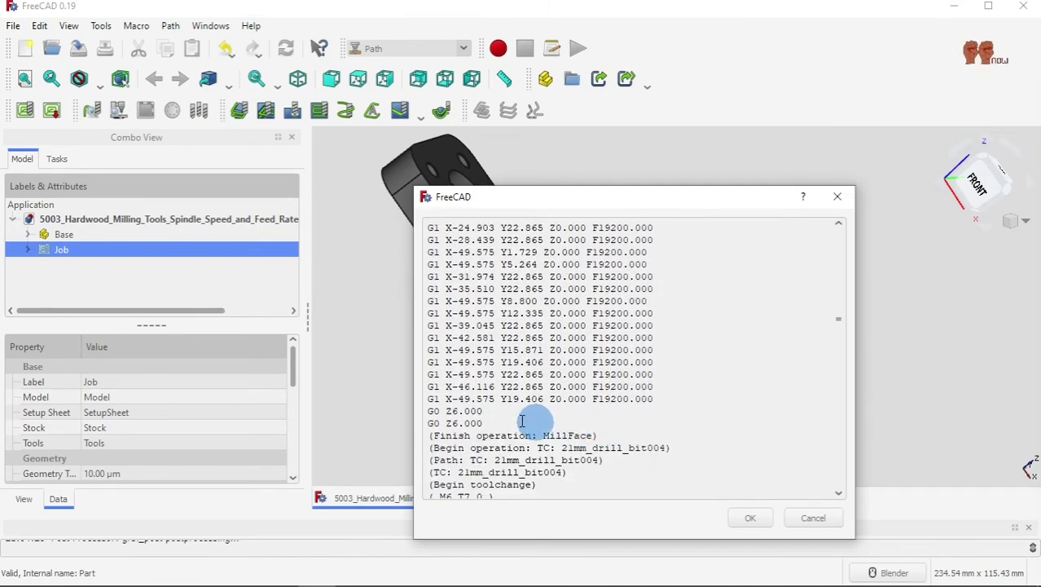
# Step: Check the tool changes, spindle speeds and canned cycles of the Drilling and Tap operations in the G-code
pyautogui.scroll(-4, 486, 450)
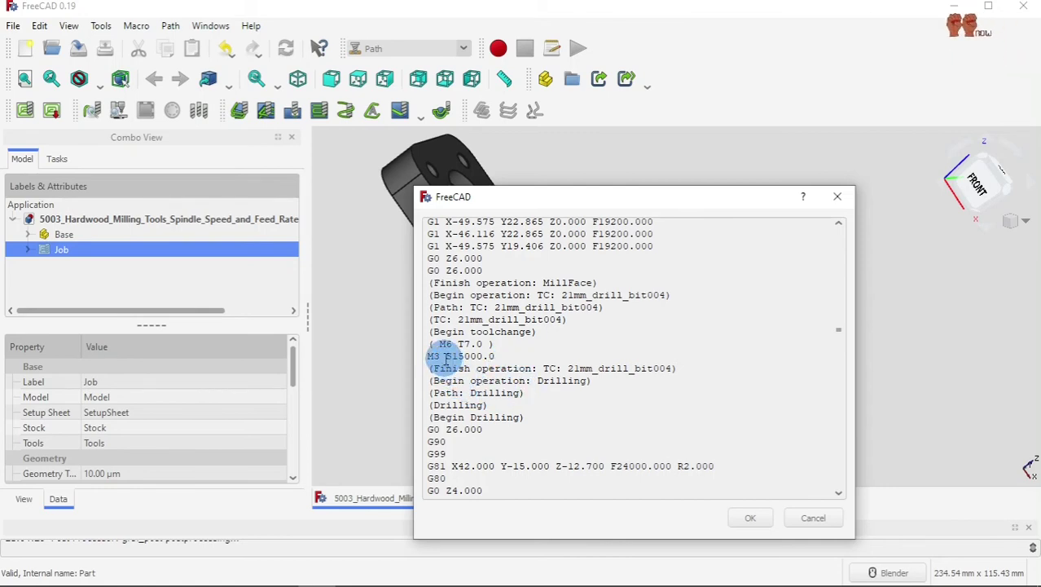
pyautogui.moveTo(446, 356); pyautogui.dragTo(495, 356)
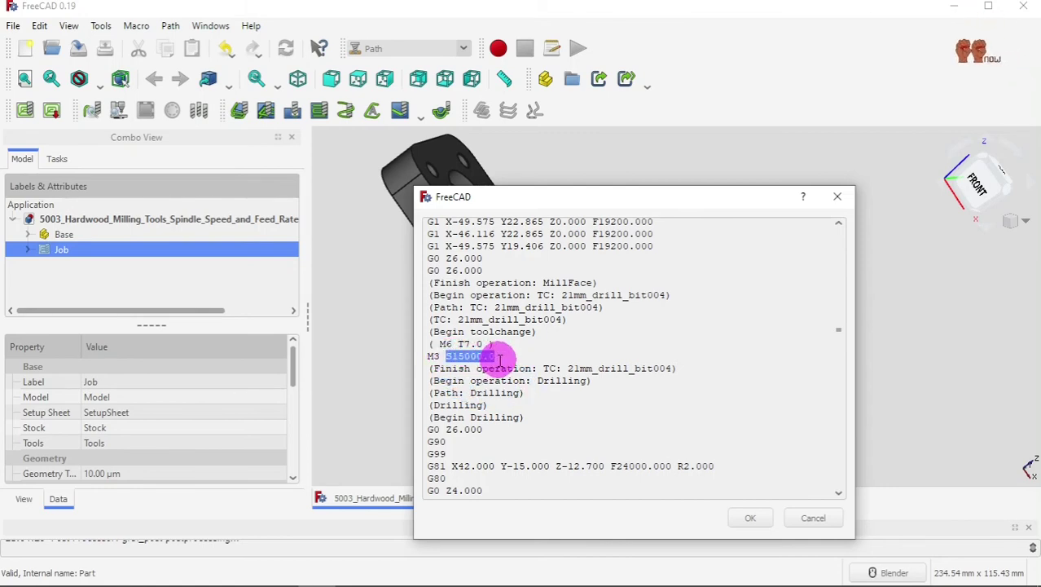
pyautogui.click(560, 407)
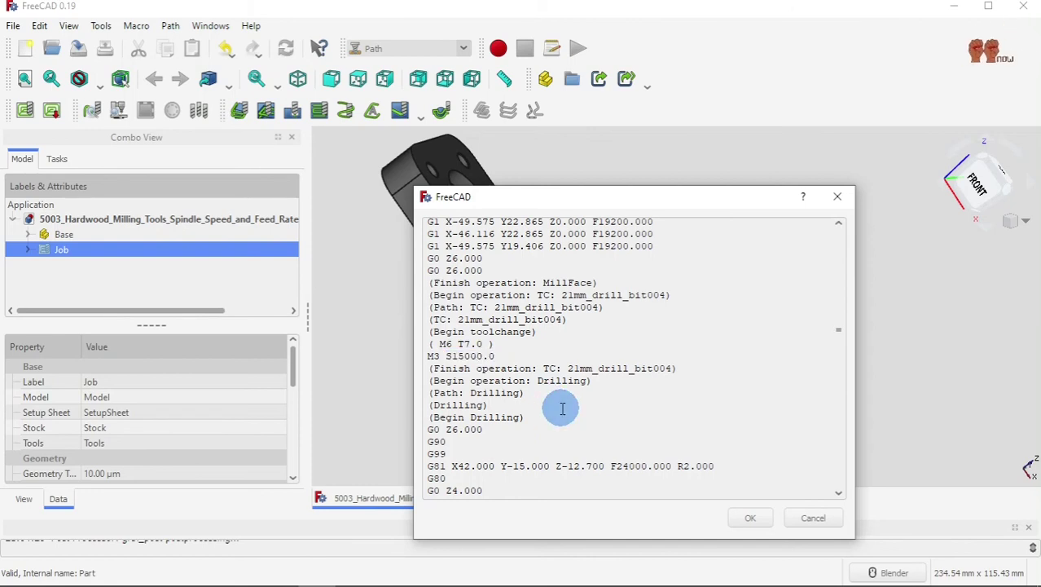
pyautogui.scroll(-4, 562, 408)
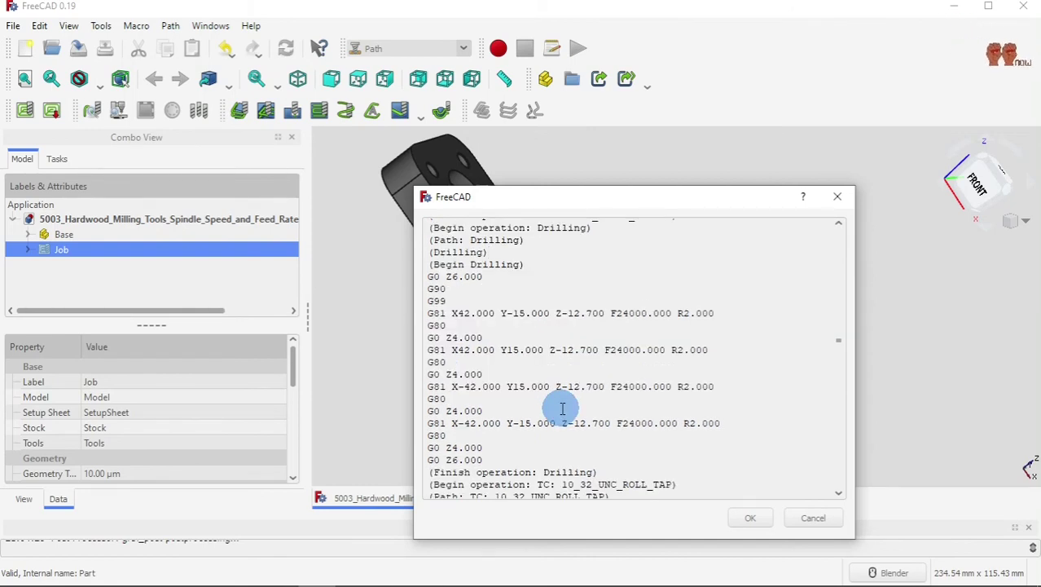
pyautogui.scroll(-4, 562, 408)
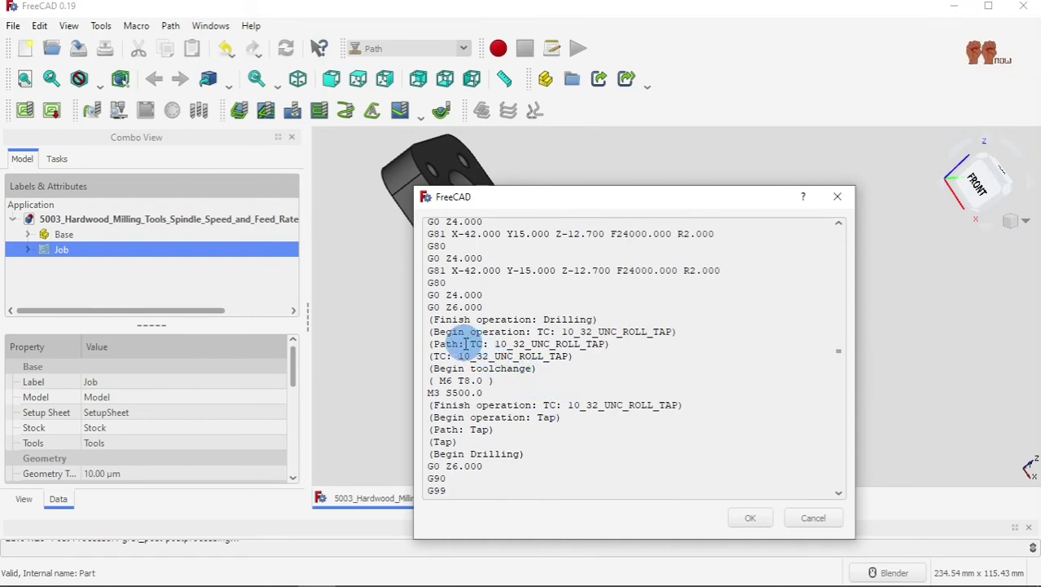
pyautogui.moveTo(493, 344); pyautogui.dragTo(598, 344)
pyautogui.click(642, 363)
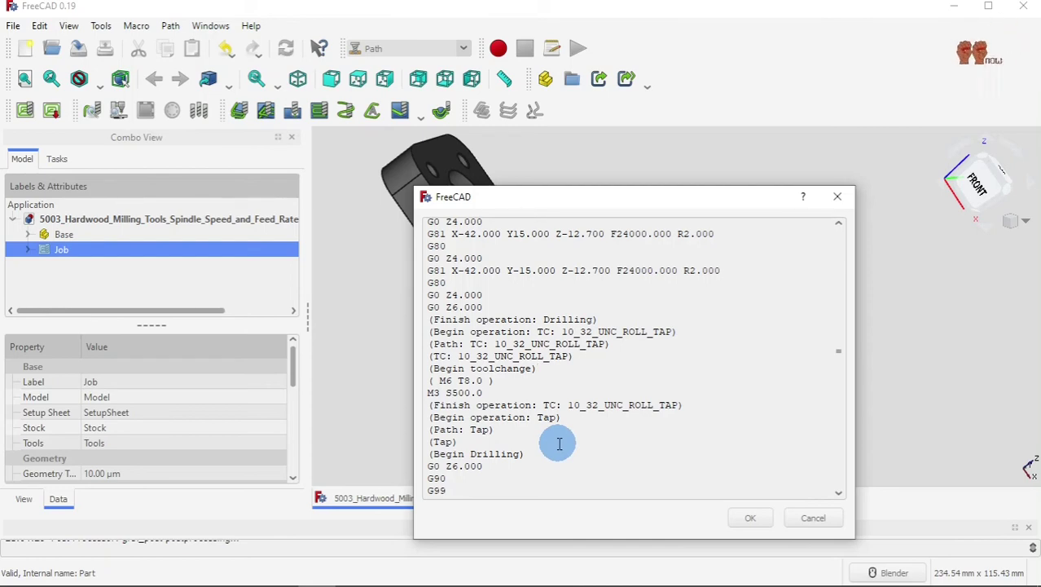
pyautogui.scroll(-4, 559, 444)
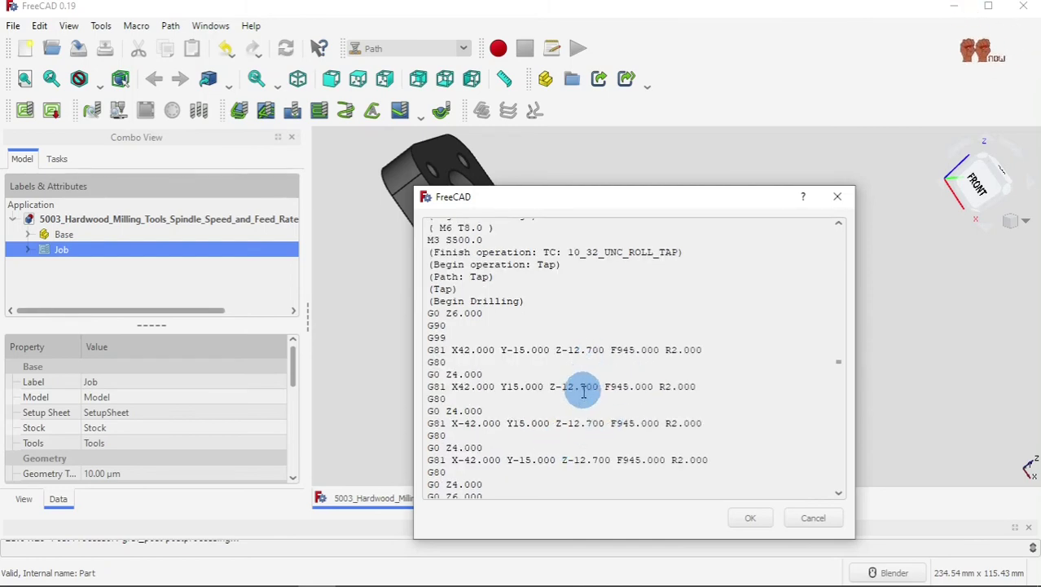
pyautogui.scroll(-4, 578, 406)
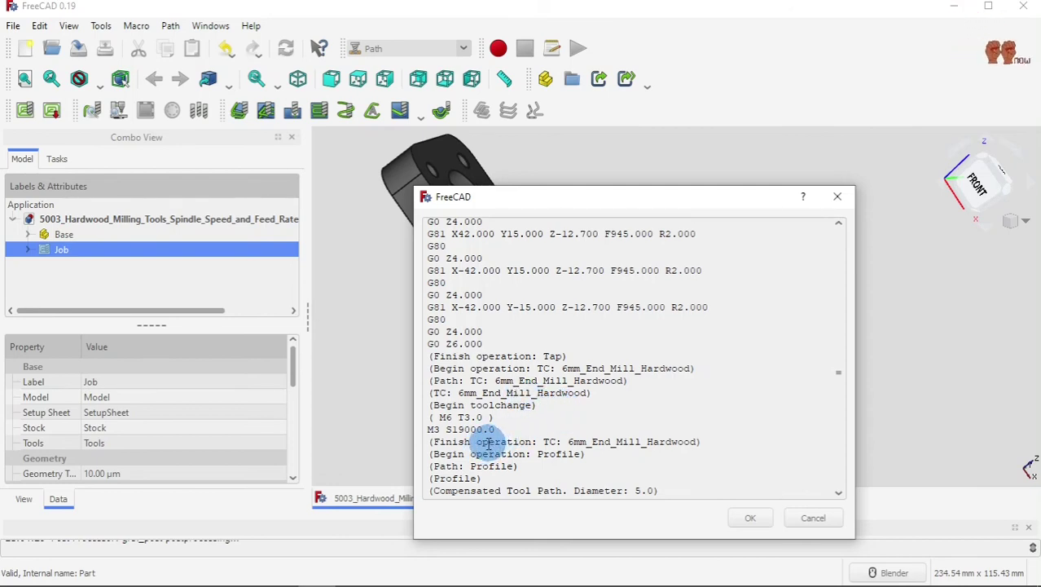
# Step: Review the Profile and Pocket_3D sections of the G-code through to the postamble and accept the output
pyautogui.moveTo(444, 428); pyautogui.dragTo(494, 428)
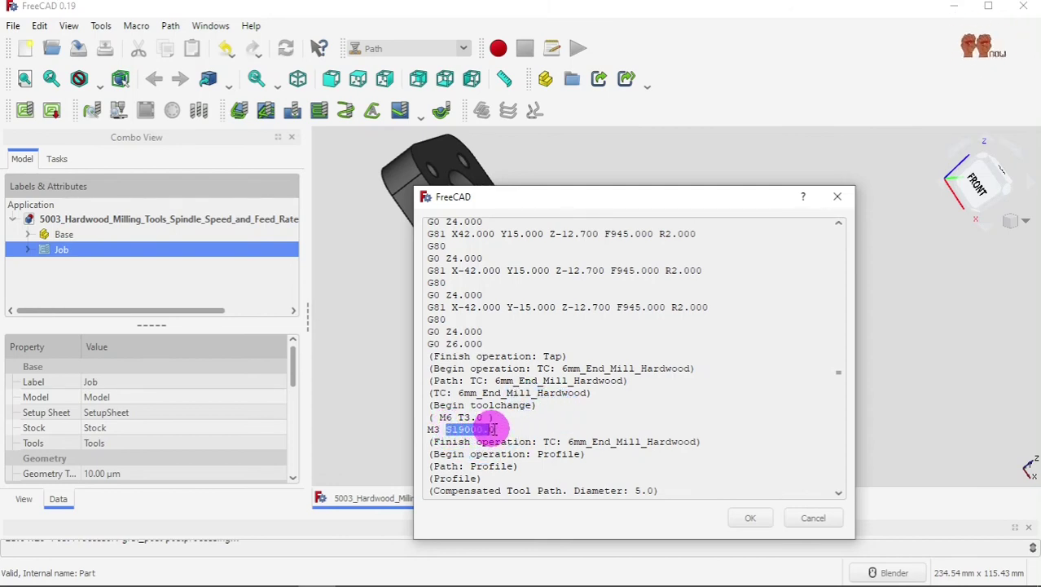
pyautogui.scroll(-4, 599, 440)
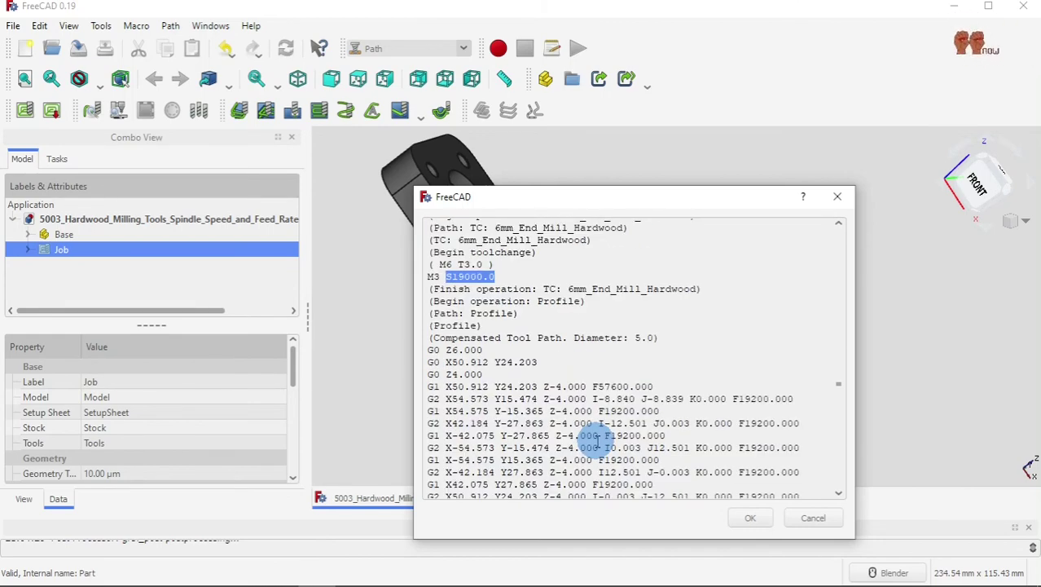
pyautogui.scroll(-4, 618, 363)
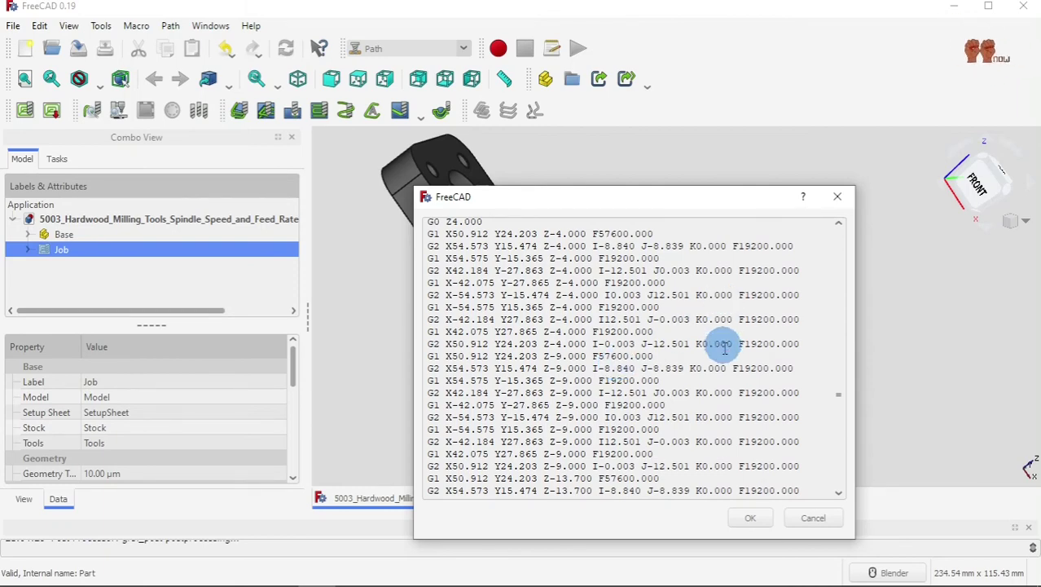
pyautogui.scroll(-4, 724, 358)
pyautogui.scroll(-4, 727, 375)
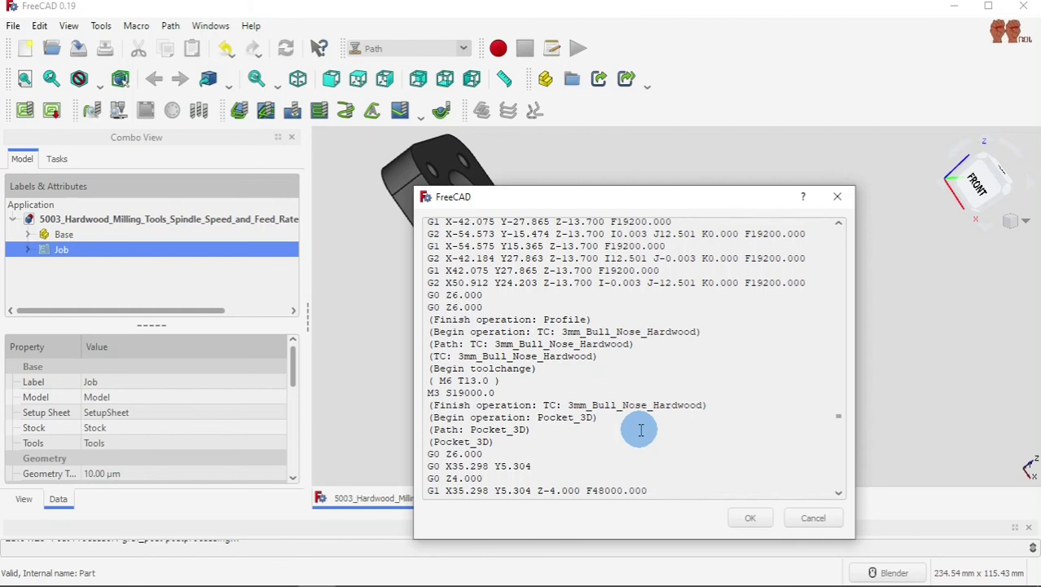
pyautogui.scroll(-4, 640, 430)
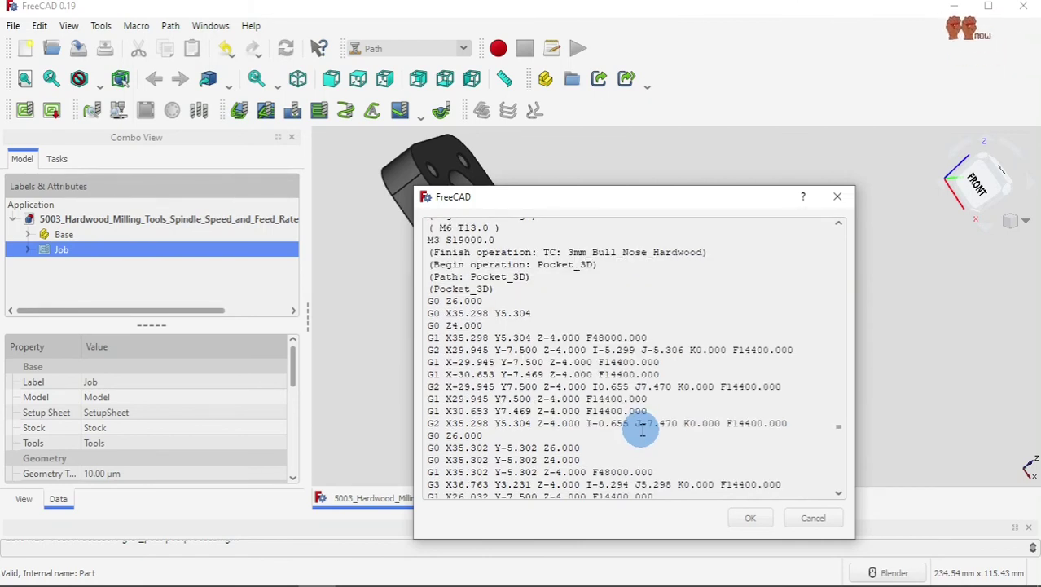
pyautogui.scroll(-4, 642, 430)
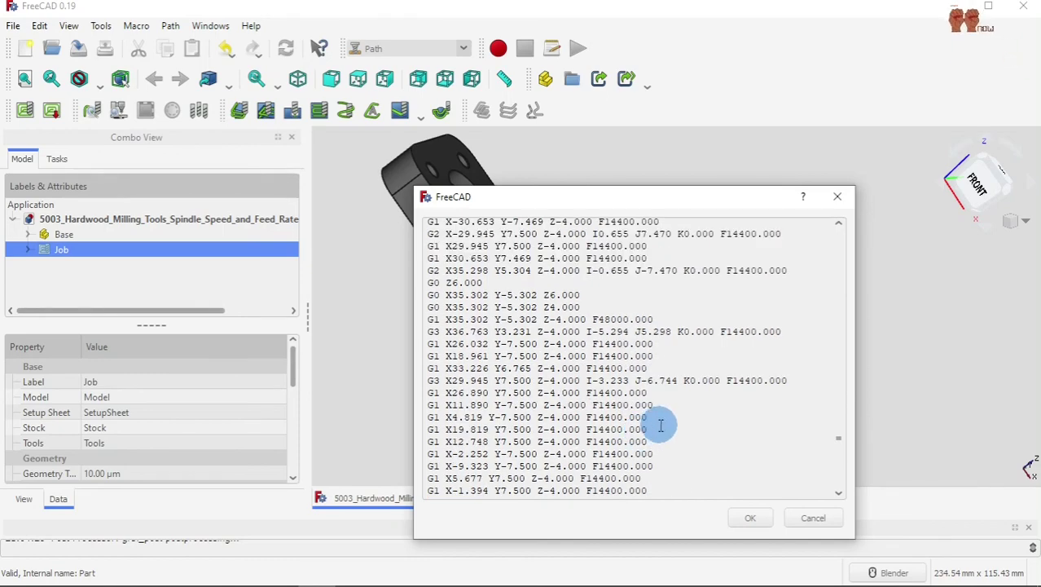
pyautogui.scroll(-4, 642, 428)
pyautogui.scroll(-4, 672, 413)
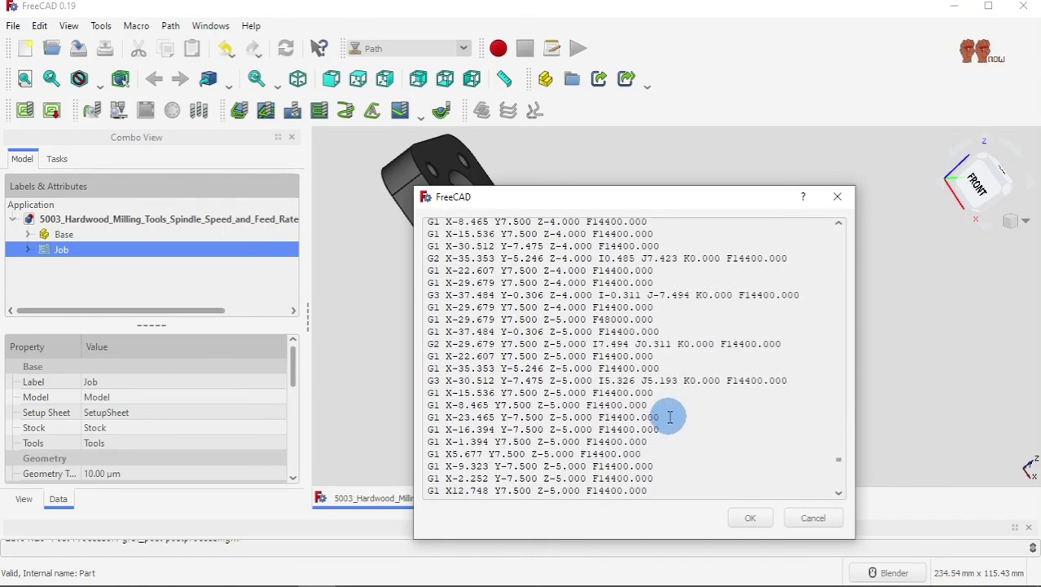
pyautogui.scroll(-4, 670, 417)
pyautogui.scroll(-4, 666, 423)
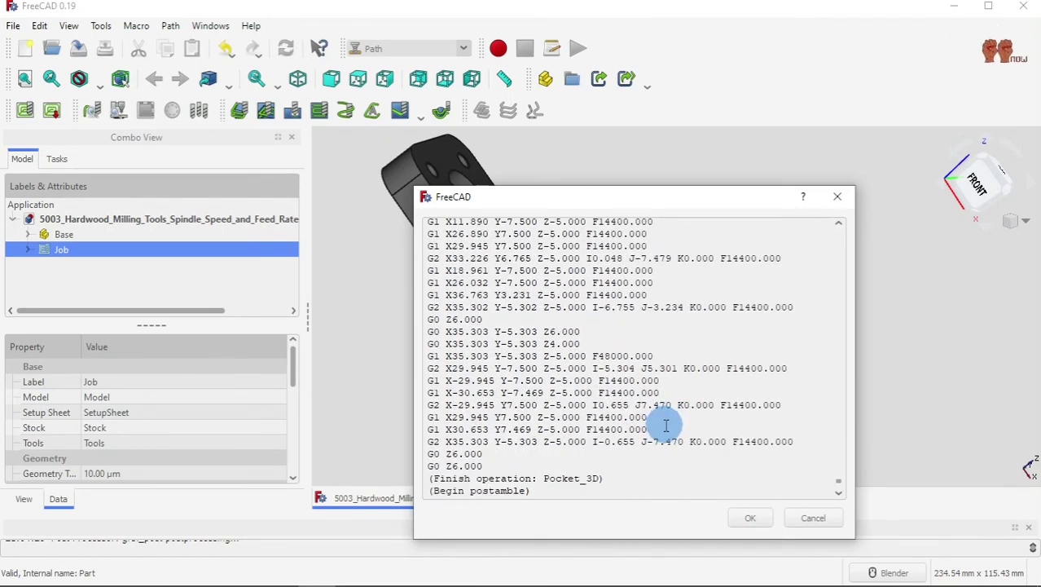
pyautogui.scroll(-2, 667, 424)
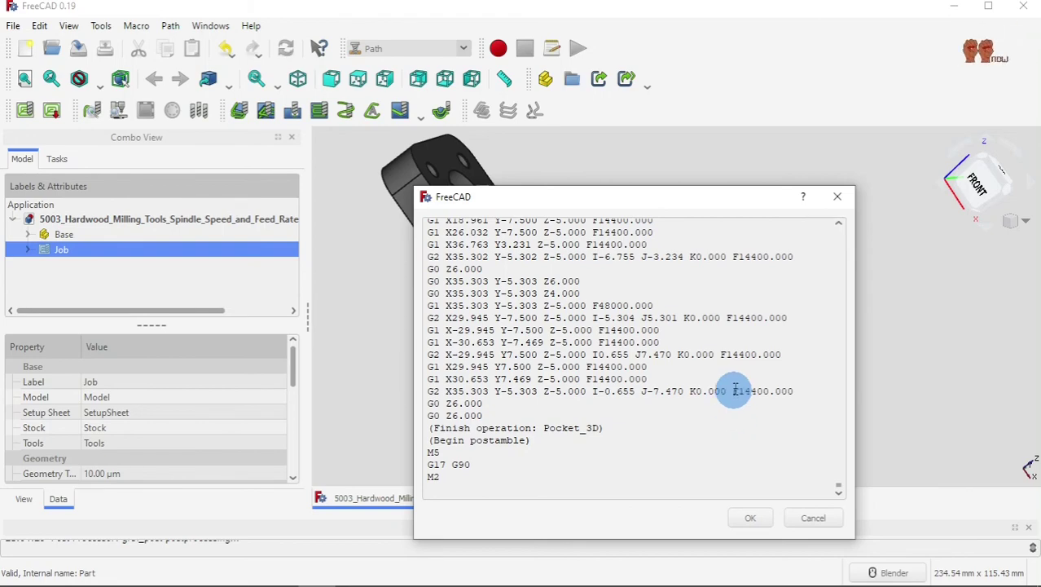
pyautogui.click(753, 521)
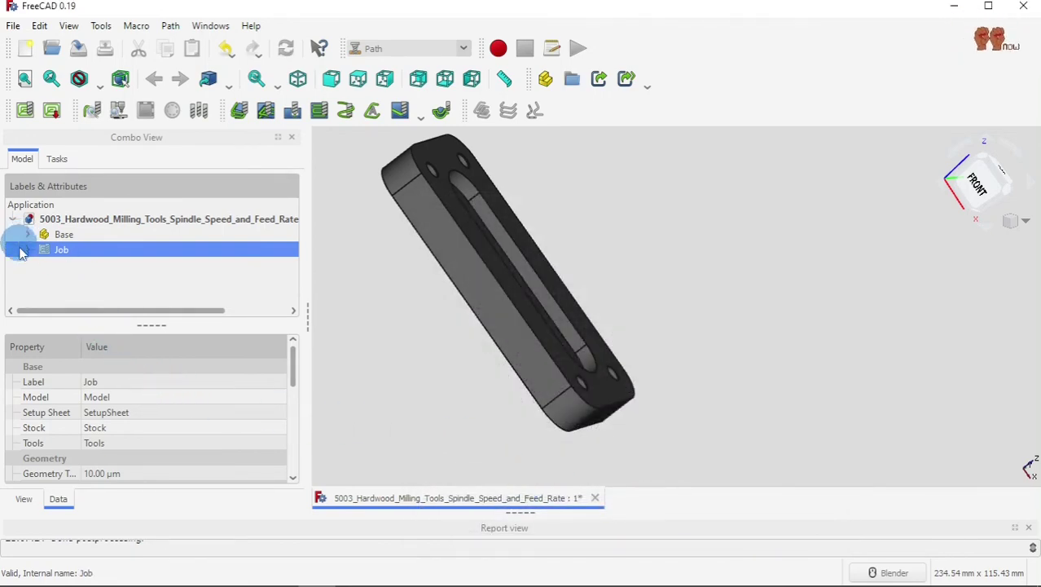
# Step: Open the TC: 3mm_Bull_Nose_Hardwood controller from the Job's Tools and inspect its feed rates and spindle settings
pyautogui.click(28, 250)
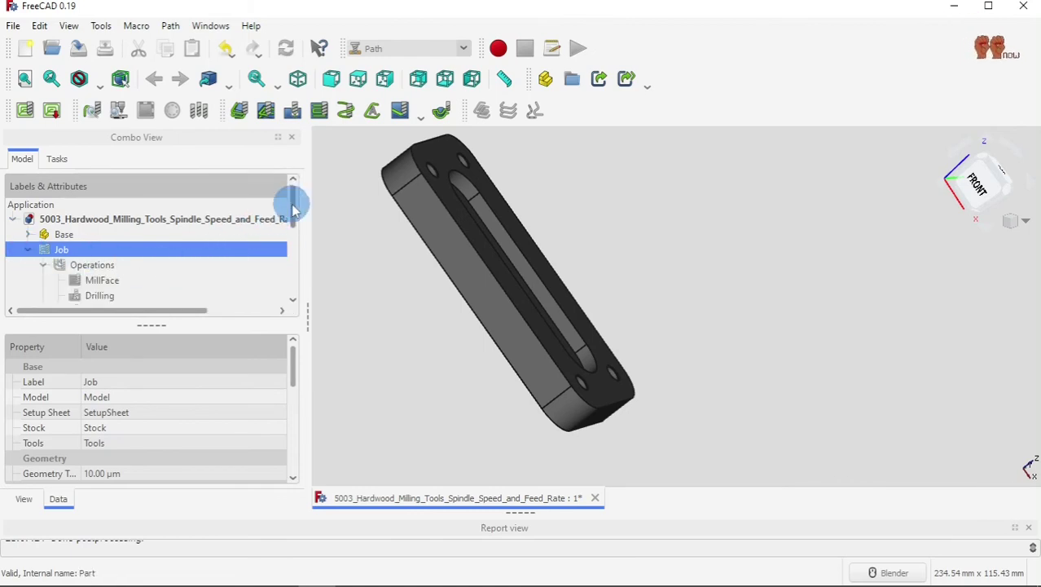
pyautogui.moveTo(291, 203); pyautogui.dragTo(261, 295)
pyautogui.click(42, 297)
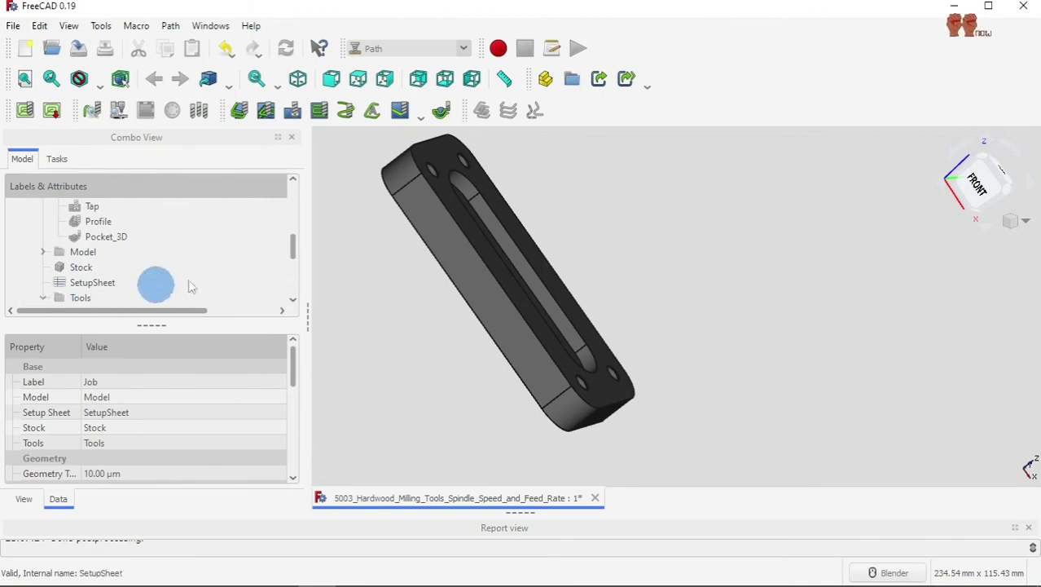
pyautogui.moveTo(289, 245); pyautogui.dragTo(291, 305)
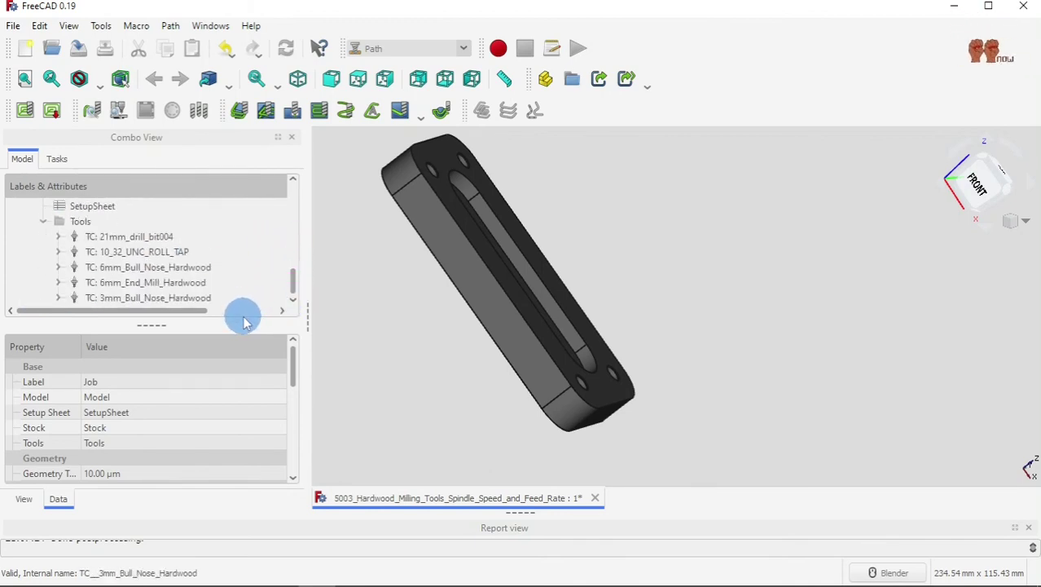
pyautogui.moveTo(223, 327); pyautogui.dragTo(226, 373)
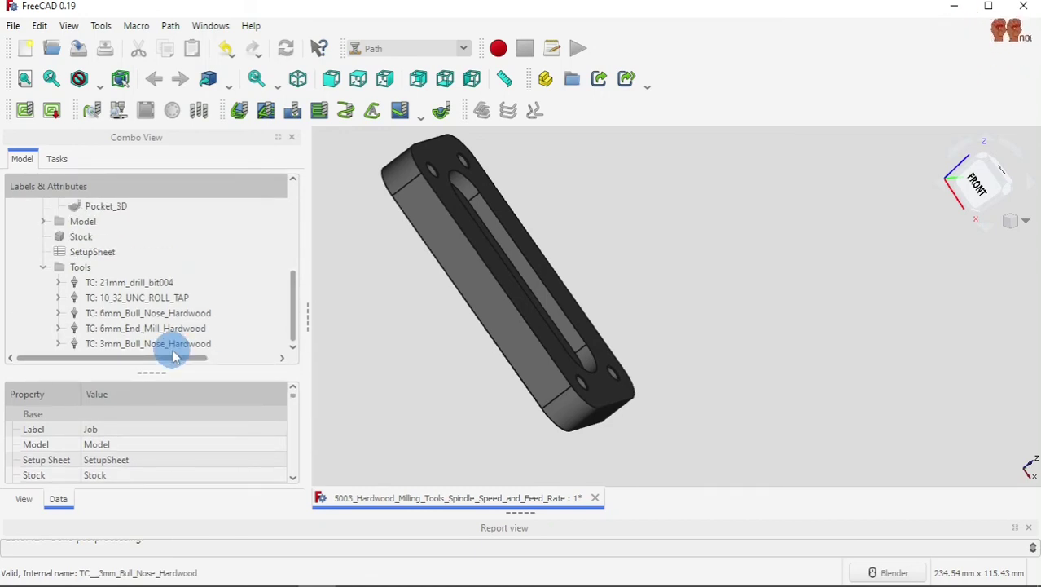
pyautogui.doubleClick(172, 346)
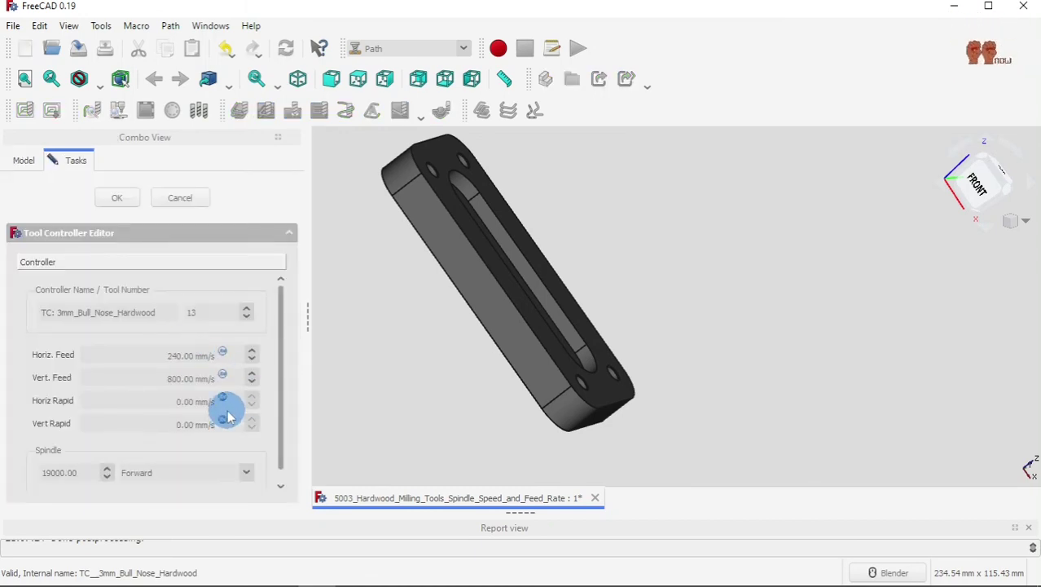
pyautogui.scroll(-1, 227, 411)
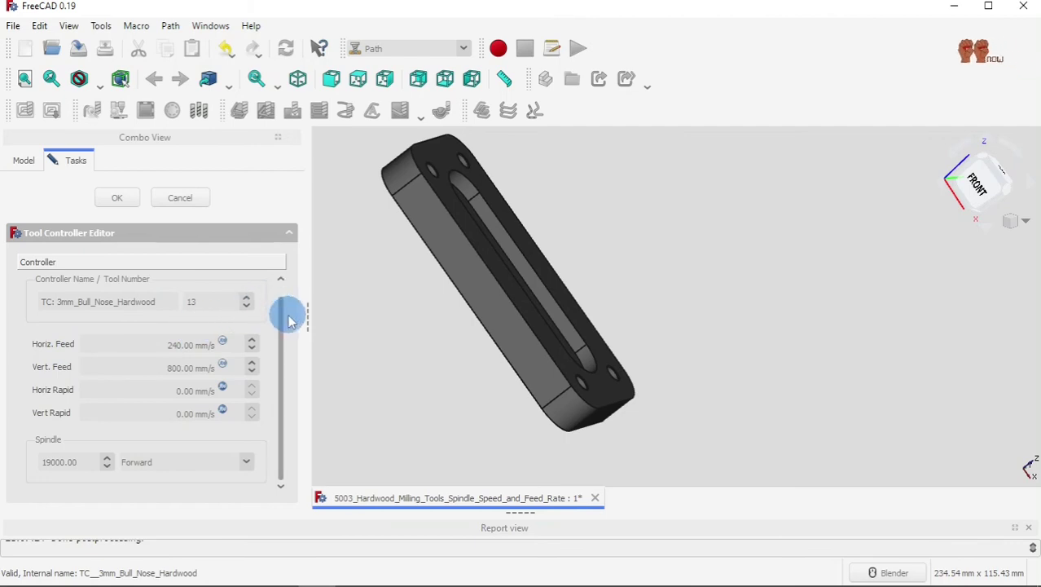
# Step: Accept the 3 mm bull nose controller and inspect the feed rates and spindle settings of TC: 6mm_End_Mill_Hardwood
pyautogui.moveTo(288, 319); pyautogui.dragTo(289, 306)
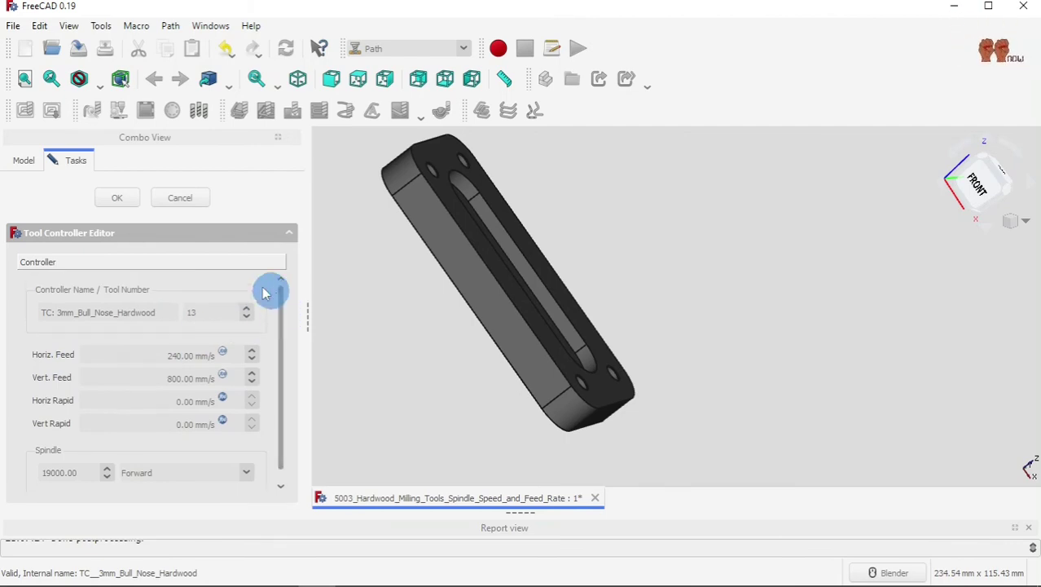
pyautogui.click(123, 201)
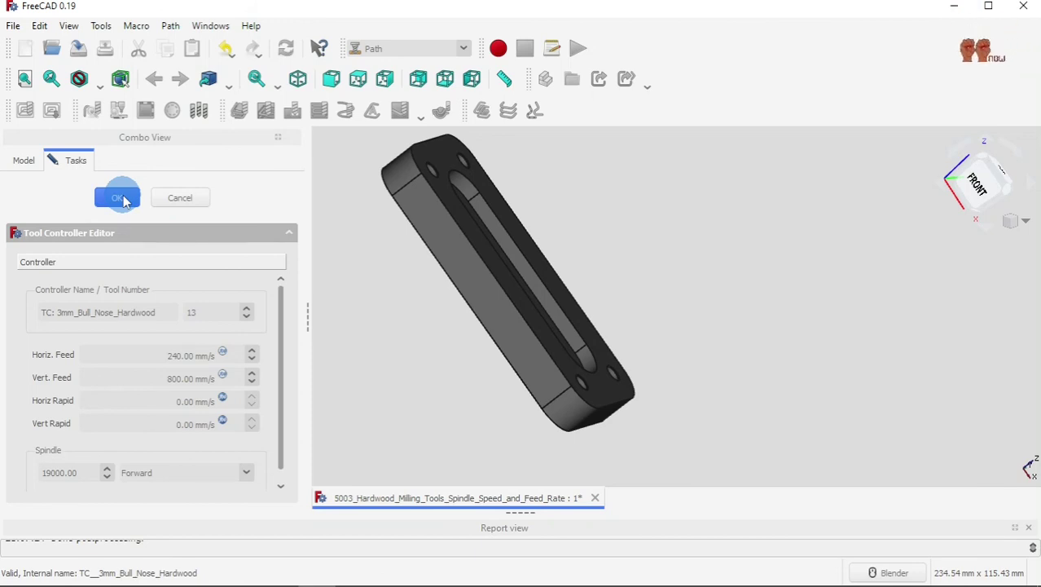
pyautogui.click(123, 200)
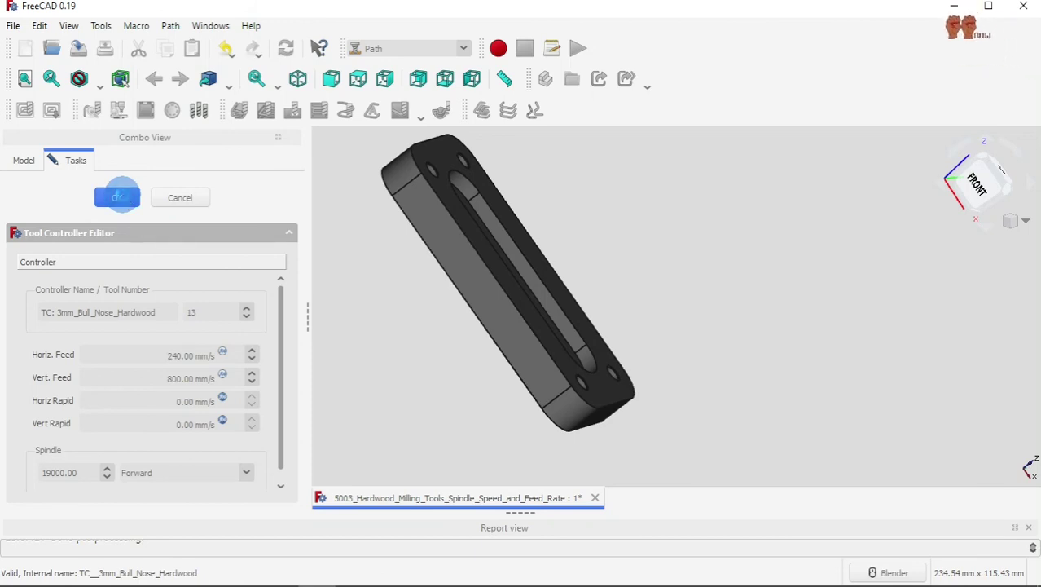
pyautogui.doubleClick(167, 331)
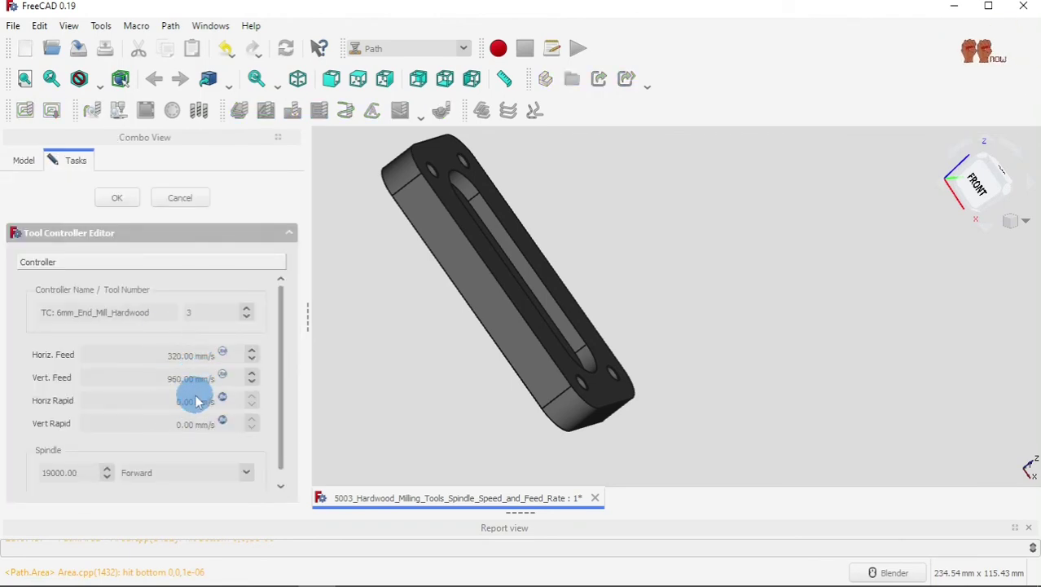
pyautogui.scroll(-1, 165, 448)
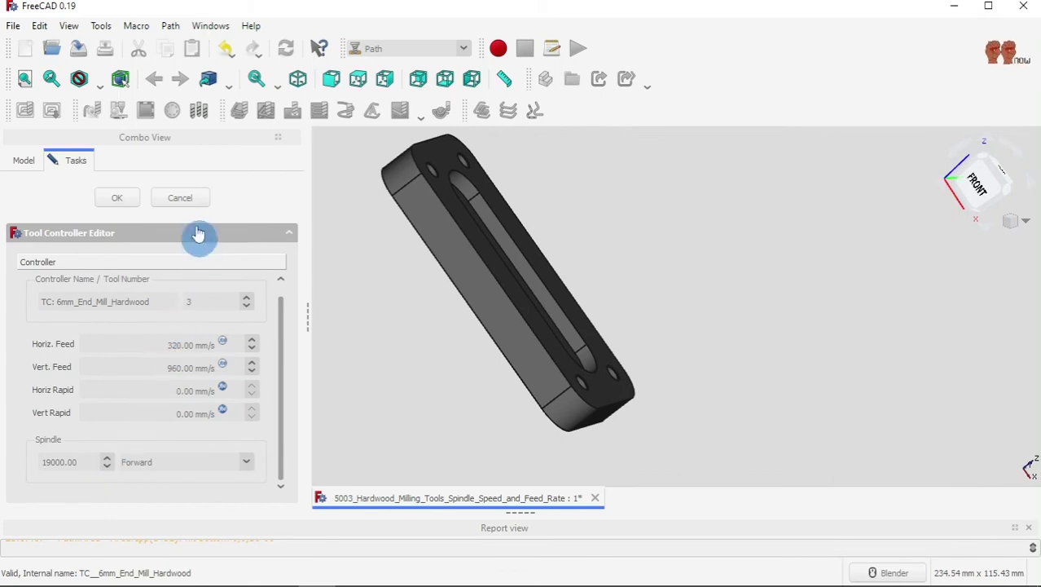
pyautogui.click(124, 208)
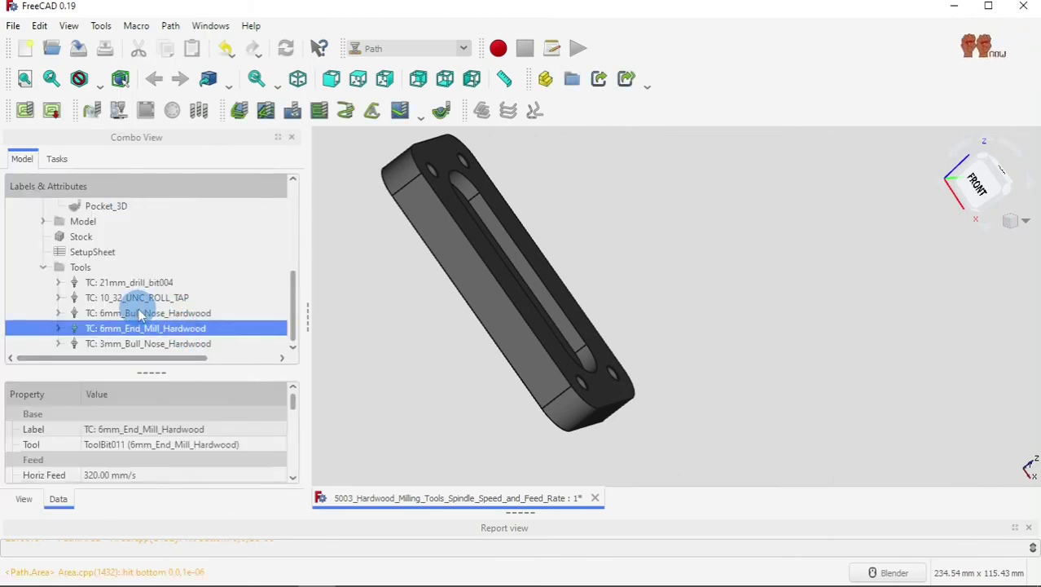
# Step: Inspect the feed rates and spindle settings of the TC: 6mm_Bull_Nose_Hardwood and TC: 10_32_UNC_ROLL_TAP controllers
pyautogui.doubleClick(140, 307)
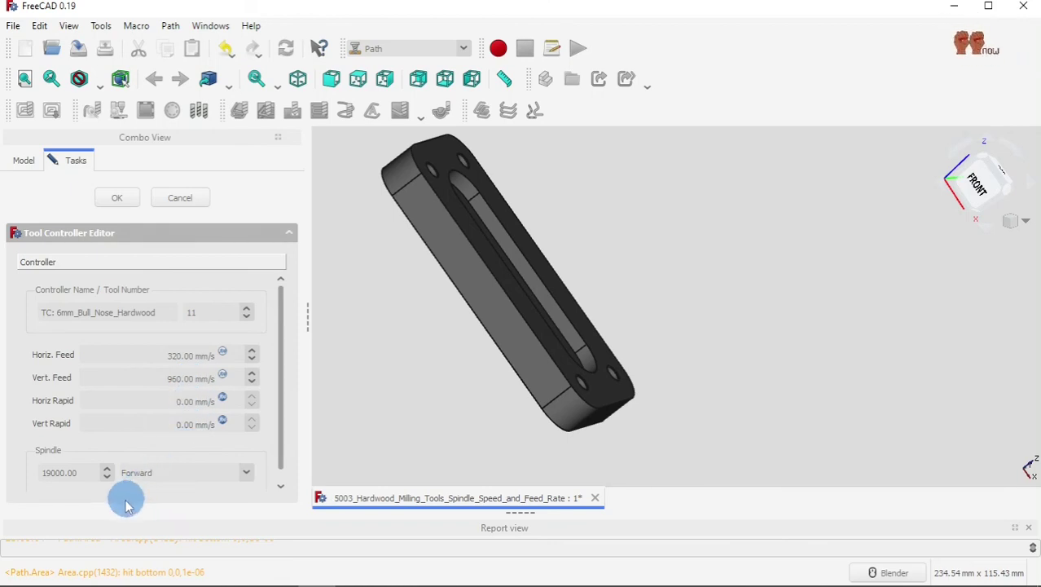
pyautogui.click(116, 198)
pyautogui.doubleClick(152, 299)
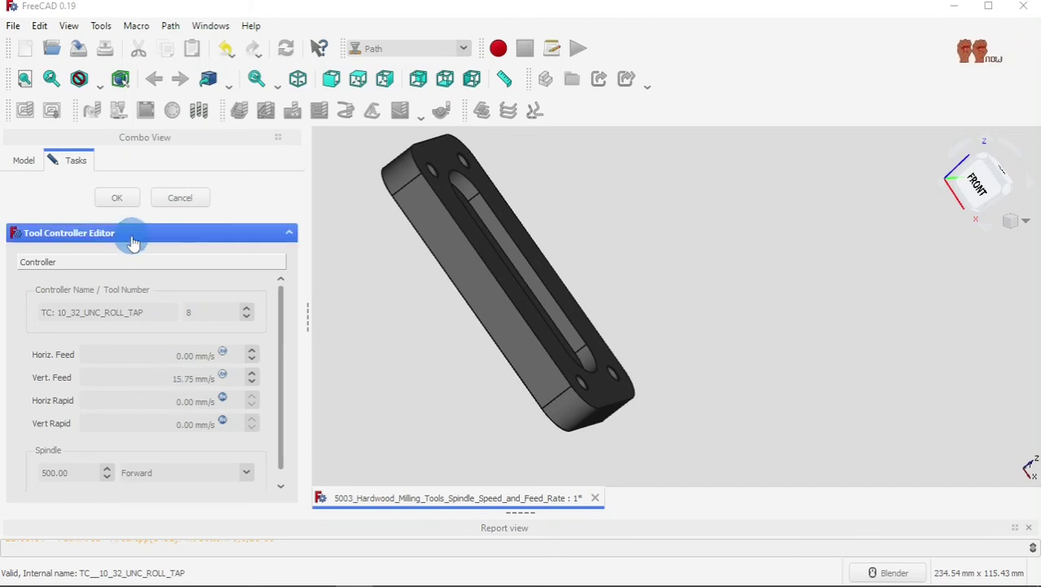
pyautogui.click(111, 197)
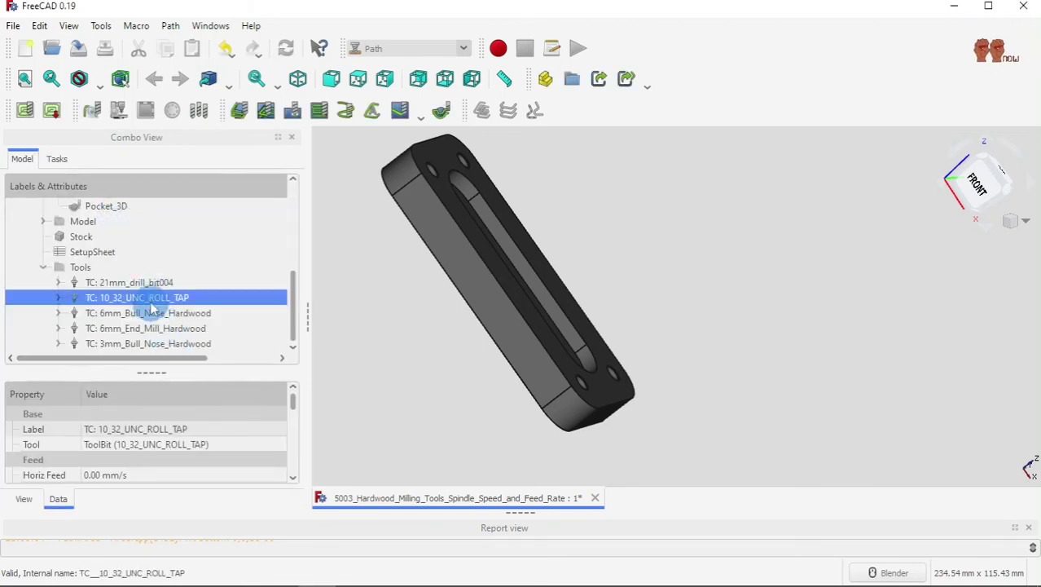
# Step: Inspect the feed rates and spindle settings of TC: 21mm_drill_bit004, and collapse the Job's Tools group
pyautogui.doubleClick(143, 281)
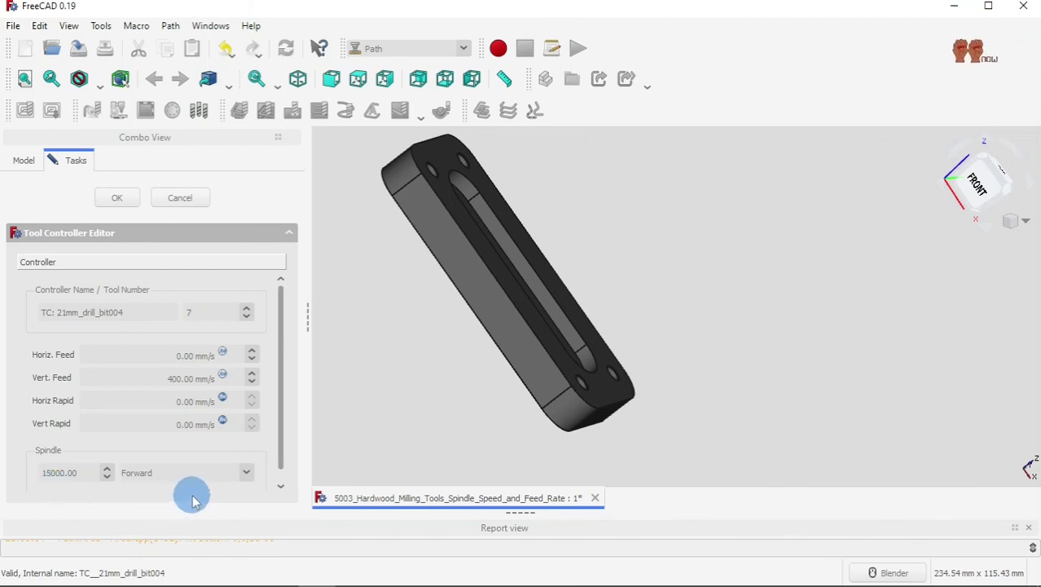
pyautogui.moveTo(279, 425); pyautogui.dragTo(289, 413)
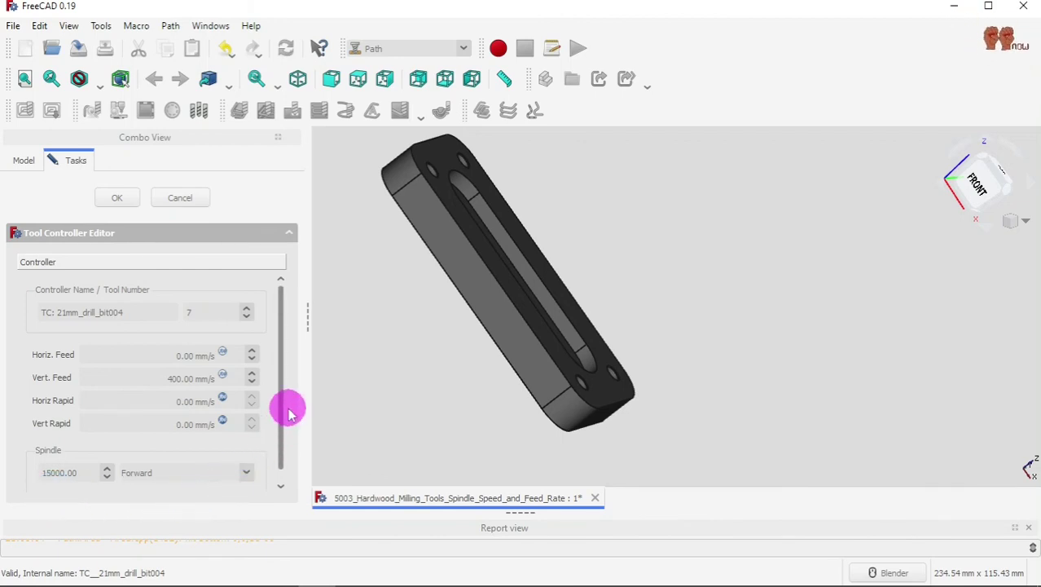
pyautogui.click(118, 200)
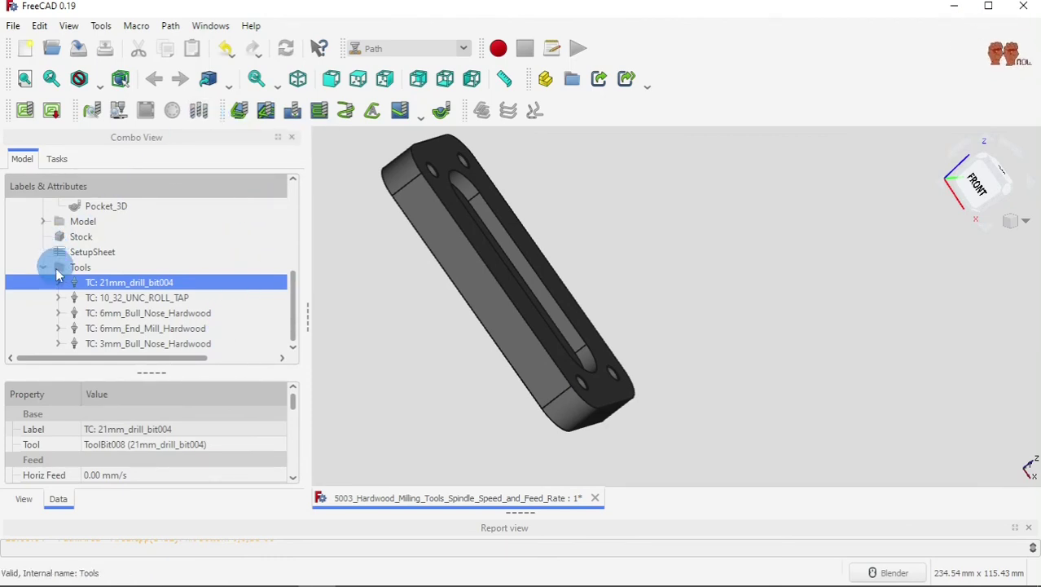
pyautogui.click(43, 268)
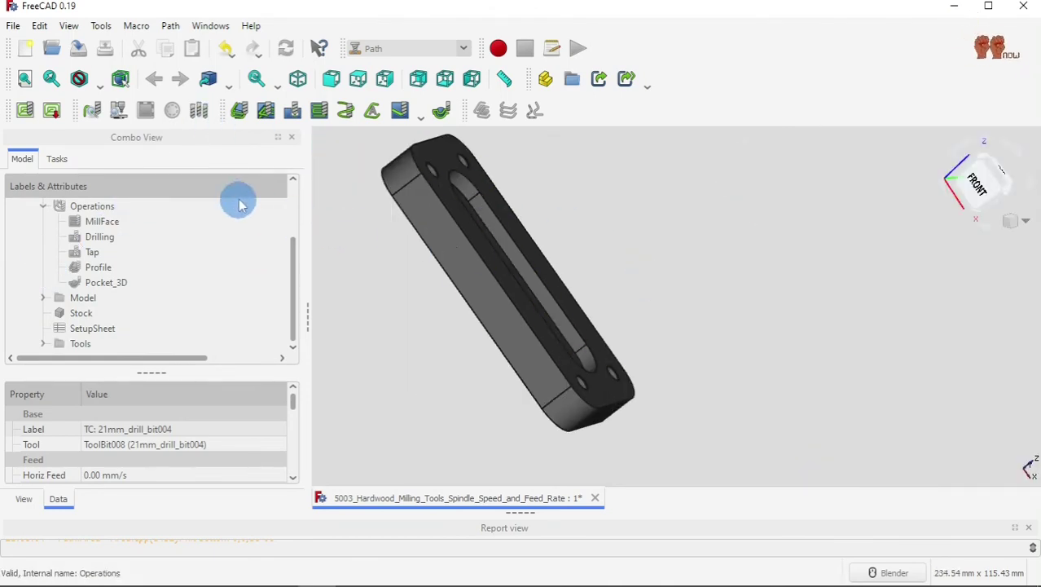
# Step: Open the CNC_Library tool library for editing and review the shape and attributes of tool 13, 3mm_Bull_Nose_Hardwood
pyautogui.click(200, 114)
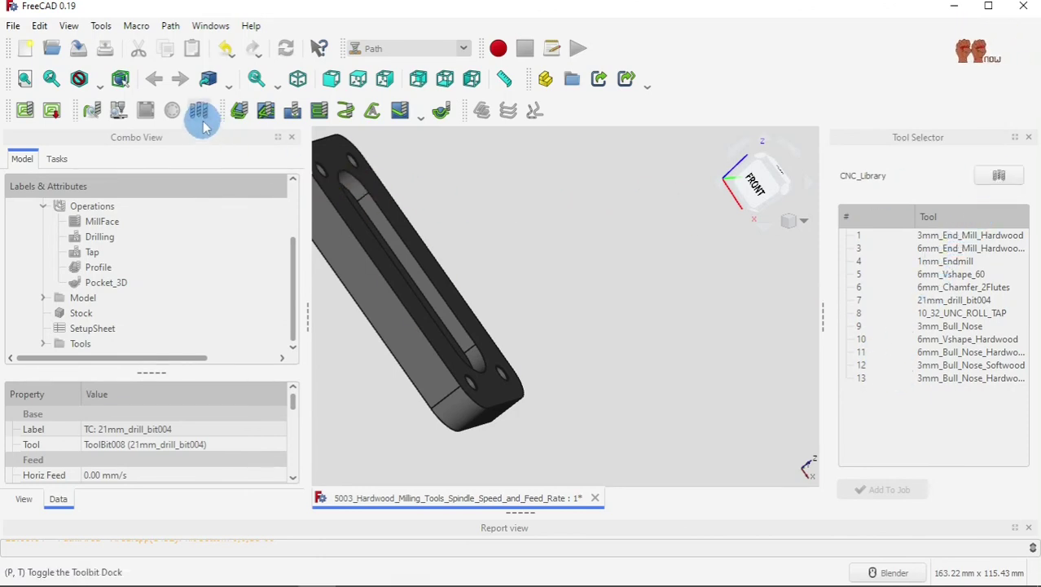
pyautogui.click(1000, 175)
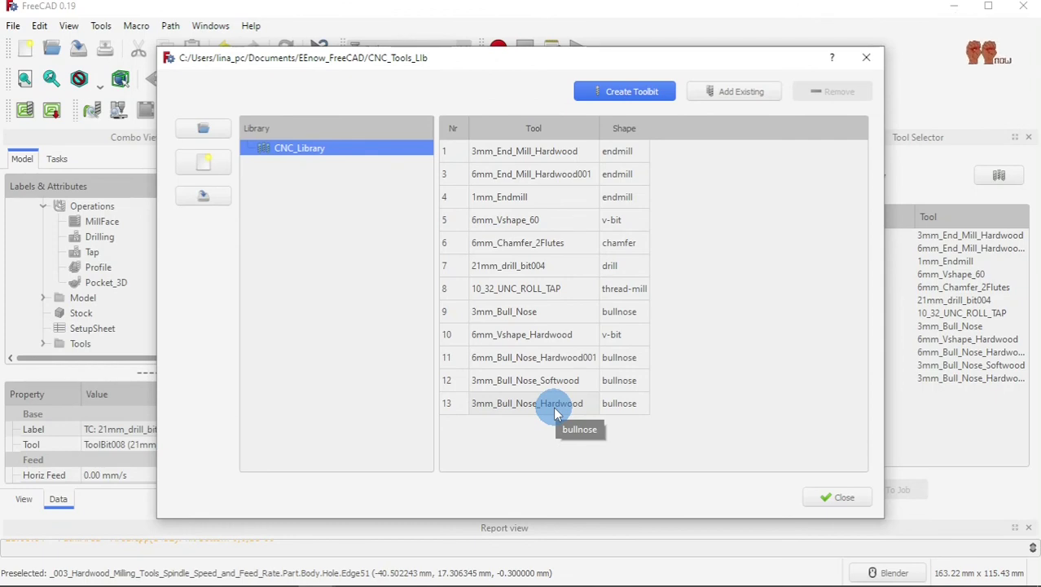
pyautogui.doubleClick(555, 410)
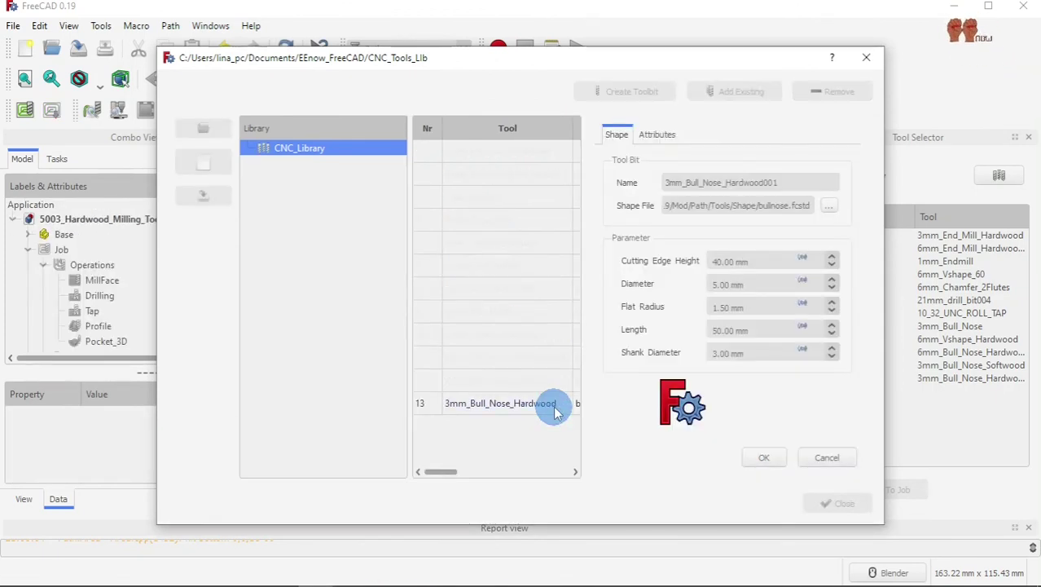
pyautogui.click(659, 135)
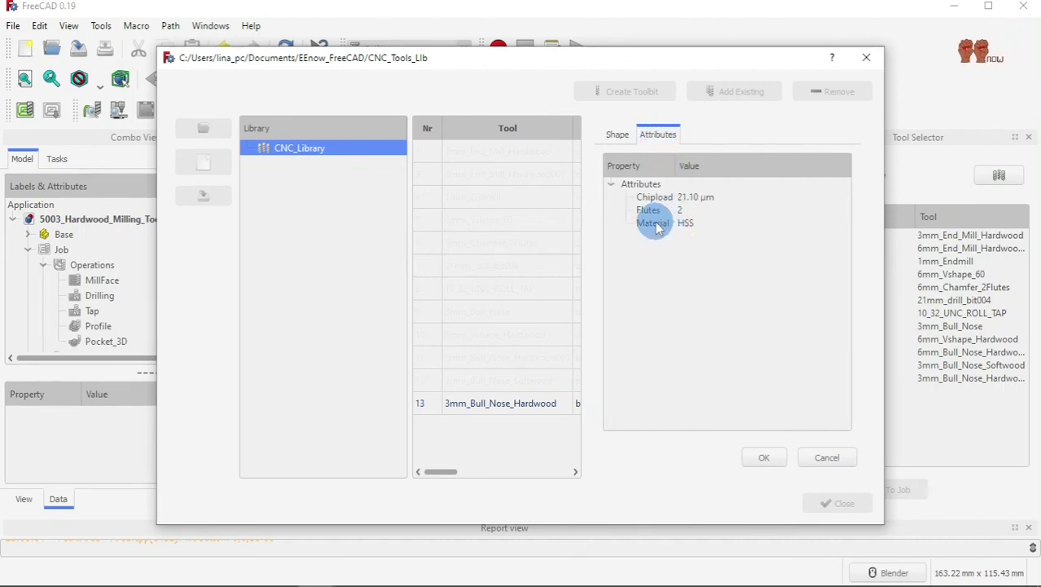
pyautogui.click(621, 137)
pyautogui.click(774, 458)
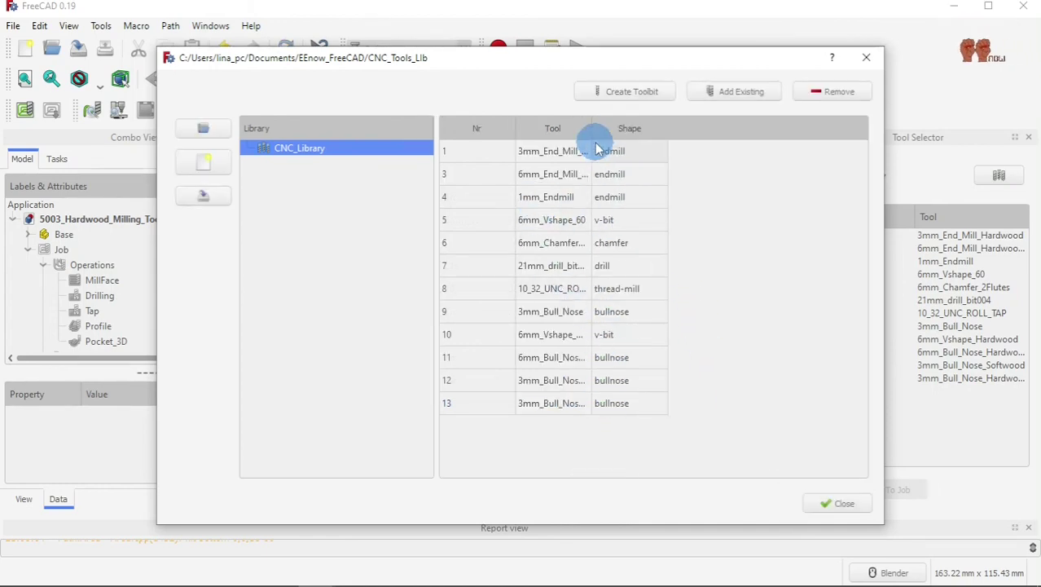
# Step: Widen the library's Tool column to read the full names, and review the shape and attributes of 3mm_End_Mill_Hardwood
pyautogui.moveTo(590, 128); pyautogui.dragTo(667, 133)
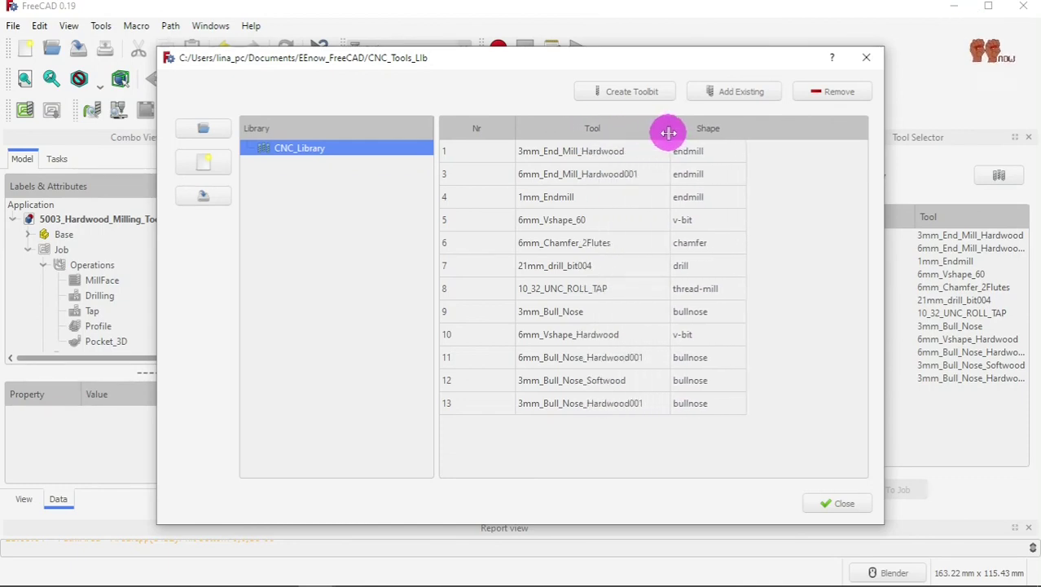
pyautogui.doubleClick(622, 161)
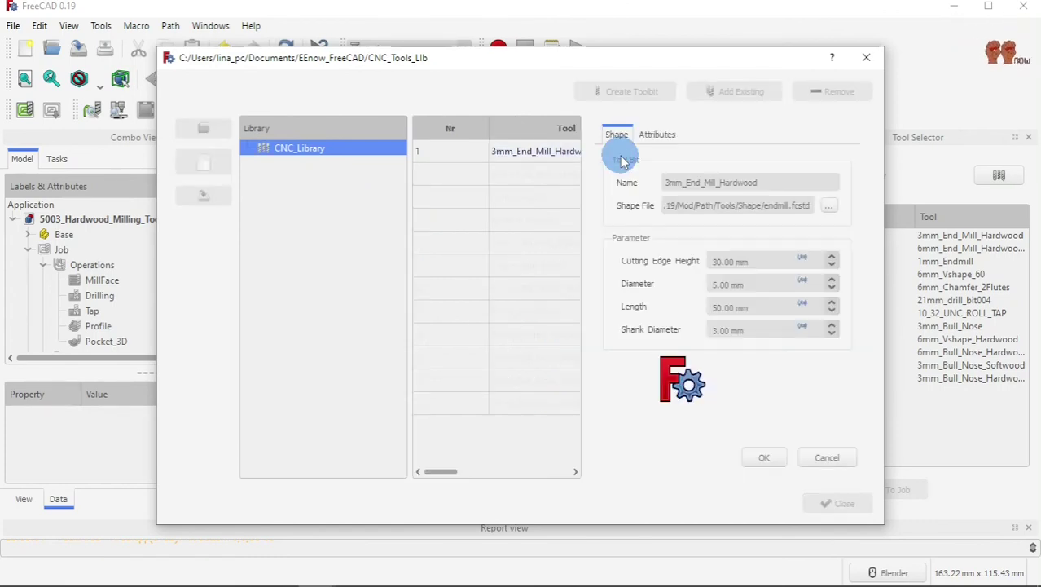
pyautogui.click(655, 136)
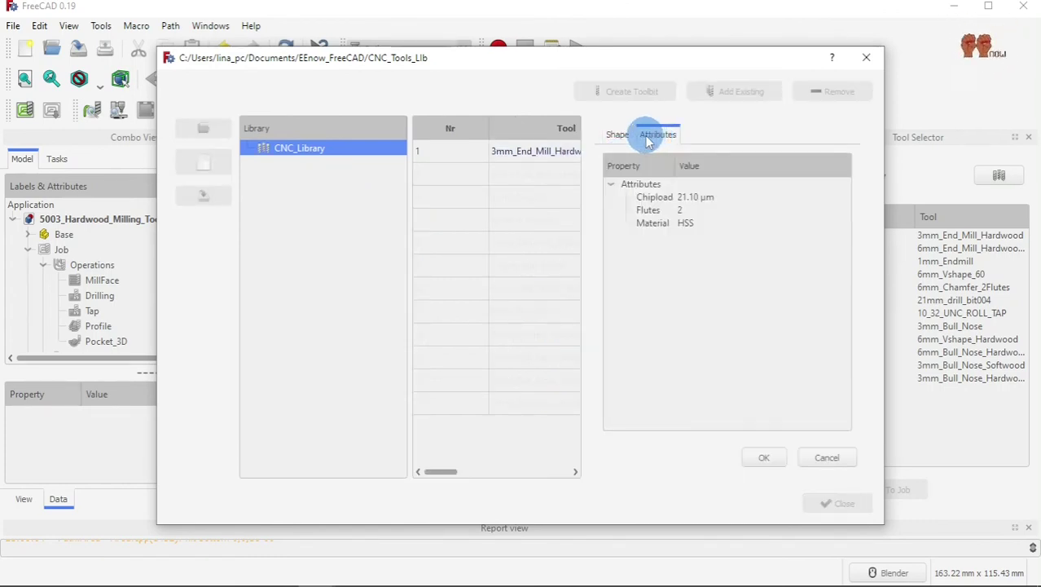
pyautogui.click(766, 459)
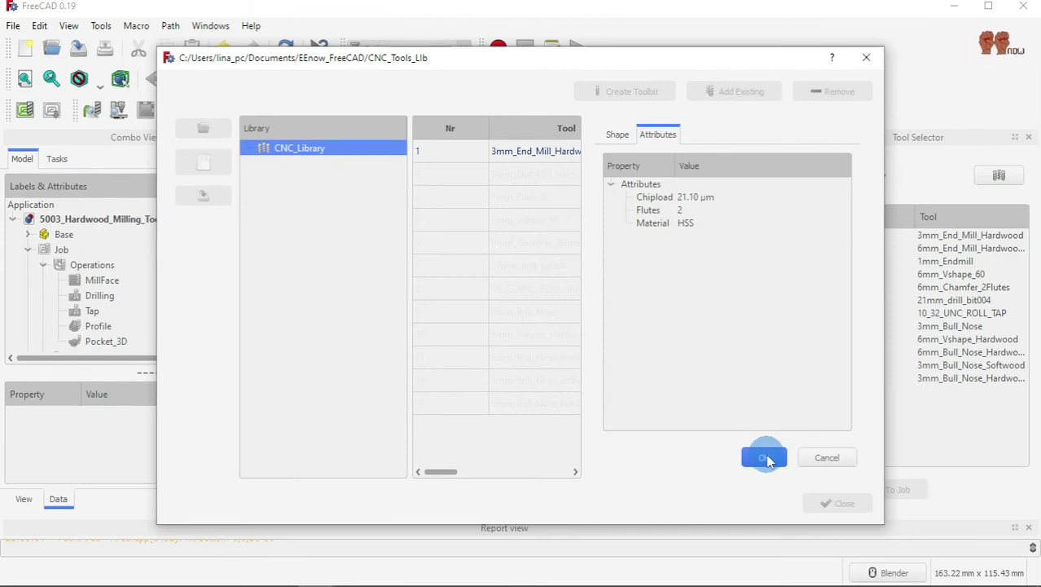
pyautogui.click(619, 134)
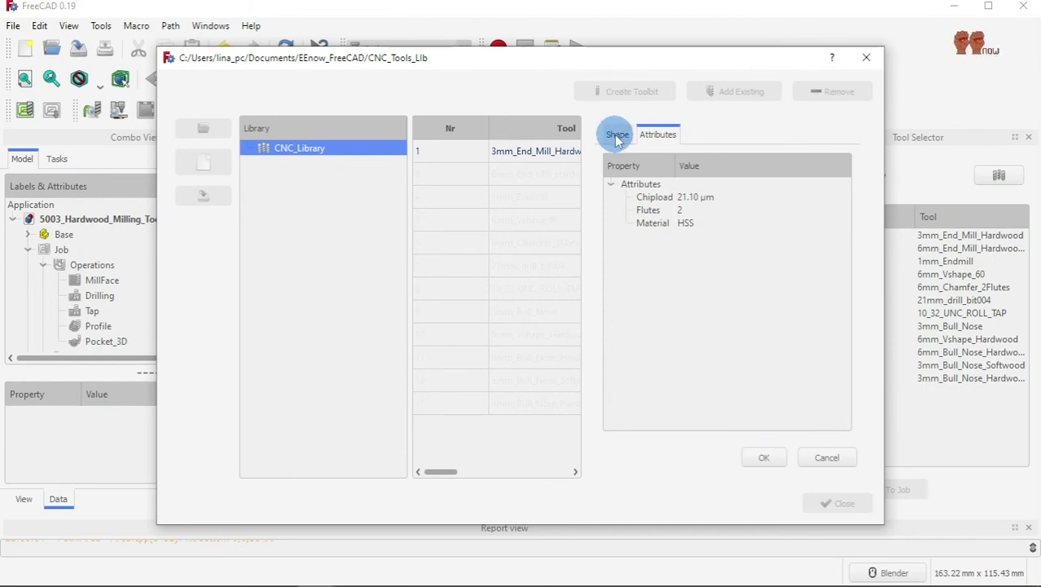
pyautogui.click(748, 462)
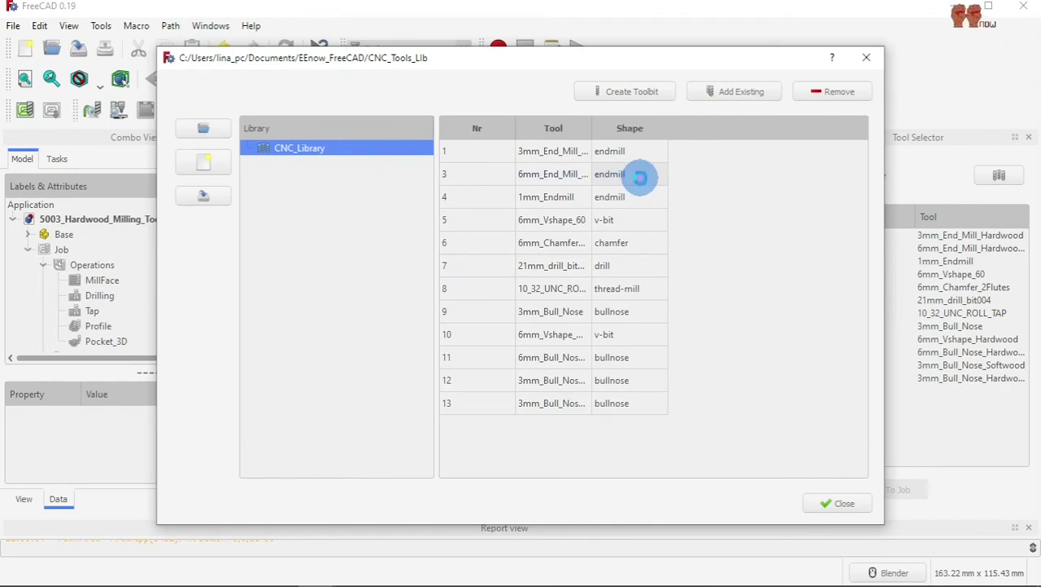
# Step: Review the chipload, flutes and material attributes of tool 3, 6mm_End_Mill_Hardwood001, in the library
pyautogui.doubleClick(641, 174)
pyautogui.click(656, 135)
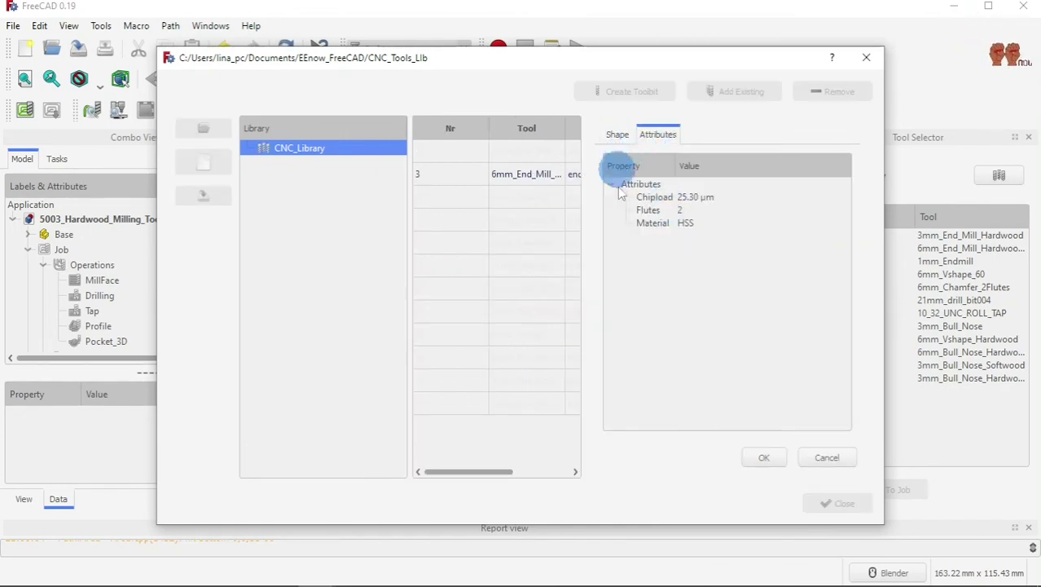
pyautogui.click(764, 458)
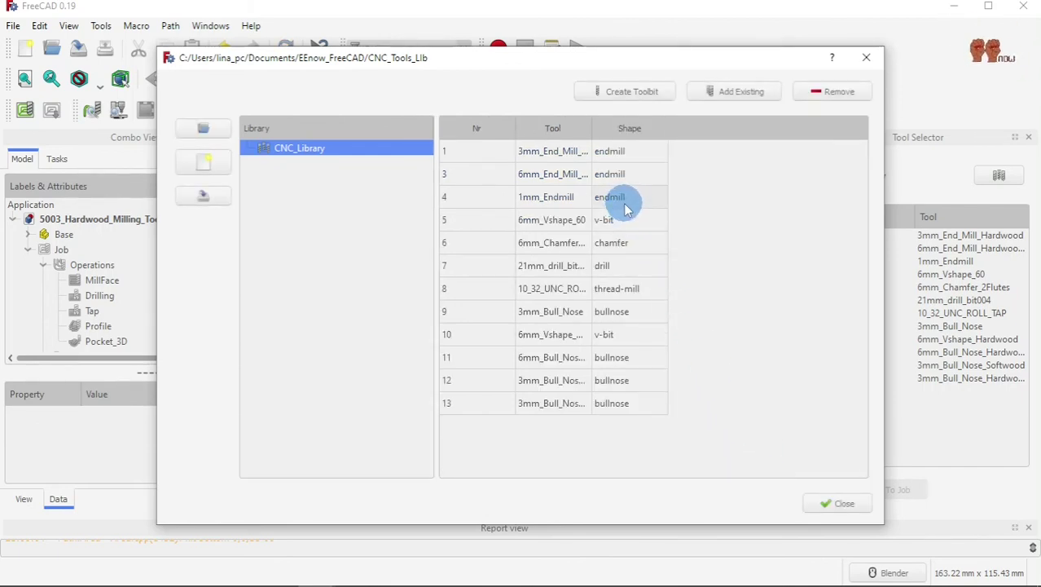
# Step: Check the shape parameters and attributes of the 1mm_Endmill tool and leave its editor without accepting changes
pyautogui.doubleClick(626, 208)
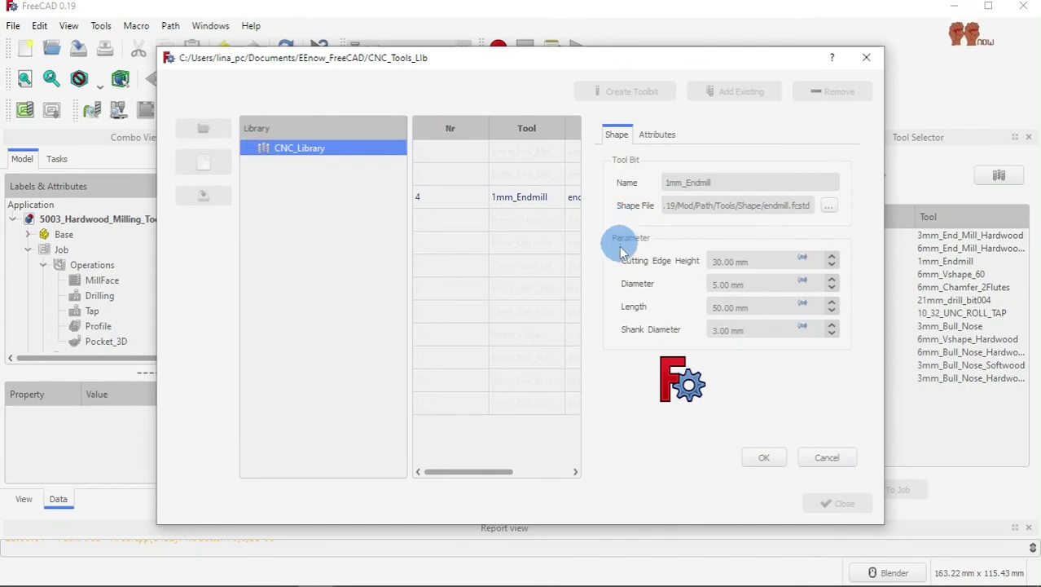
pyautogui.click(646, 135)
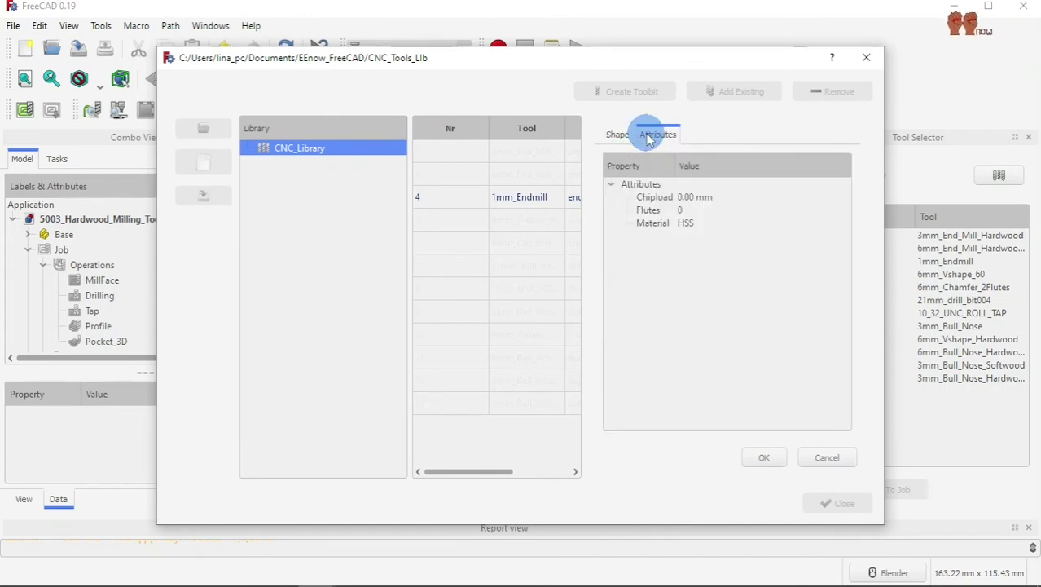
pyautogui.click(629, 137)
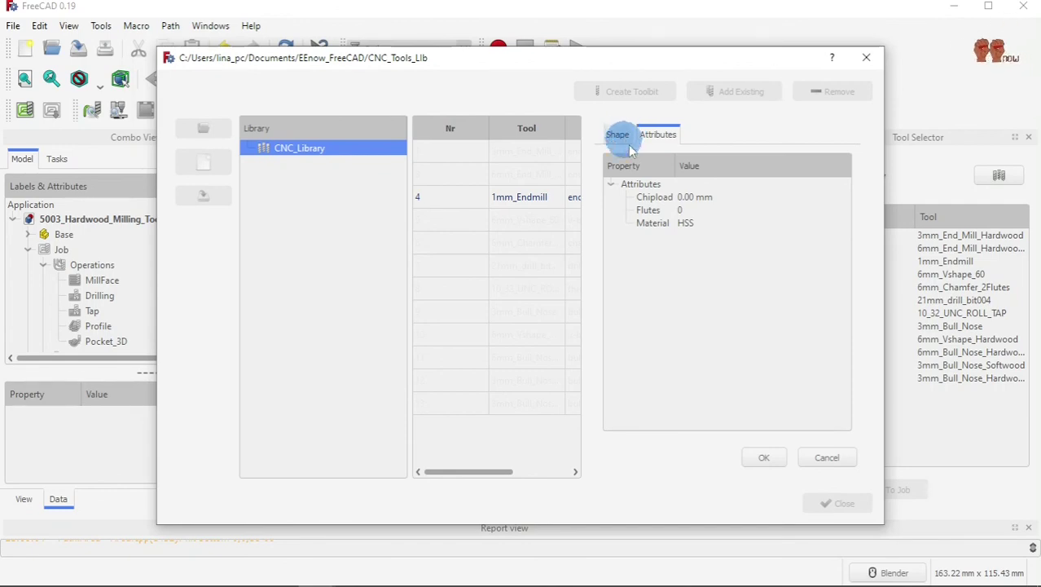
pyautogui.click(816, 457)
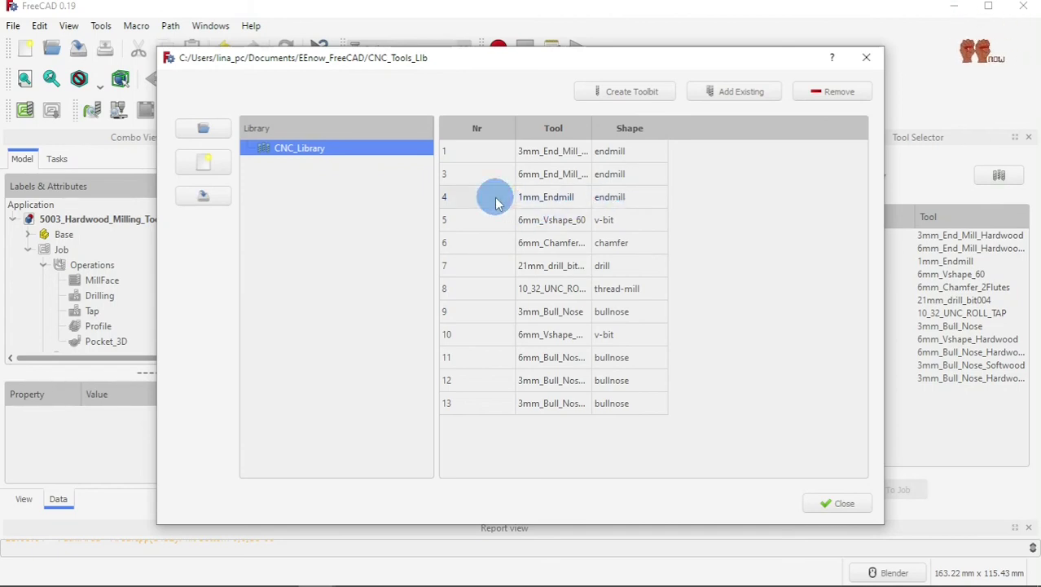
# Step: Remove the 1mm_Endmill tool from CNC_Library, widen the Tool column to check the remaining names, and close the library
pyautogui.click(837, 94)
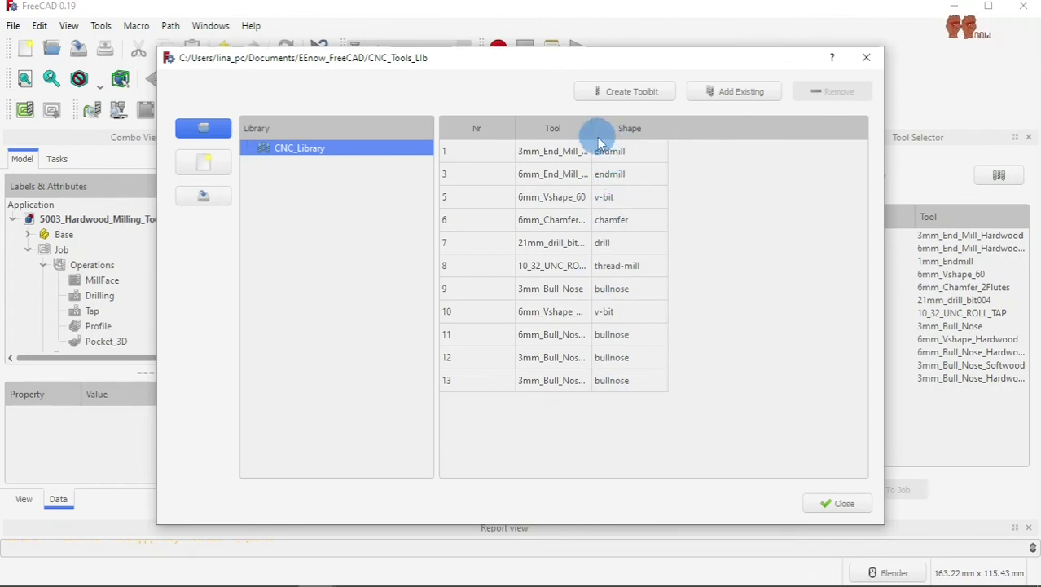
pyautogui.moveTo(593, 134); pyautogui.dragTo(666, 133)
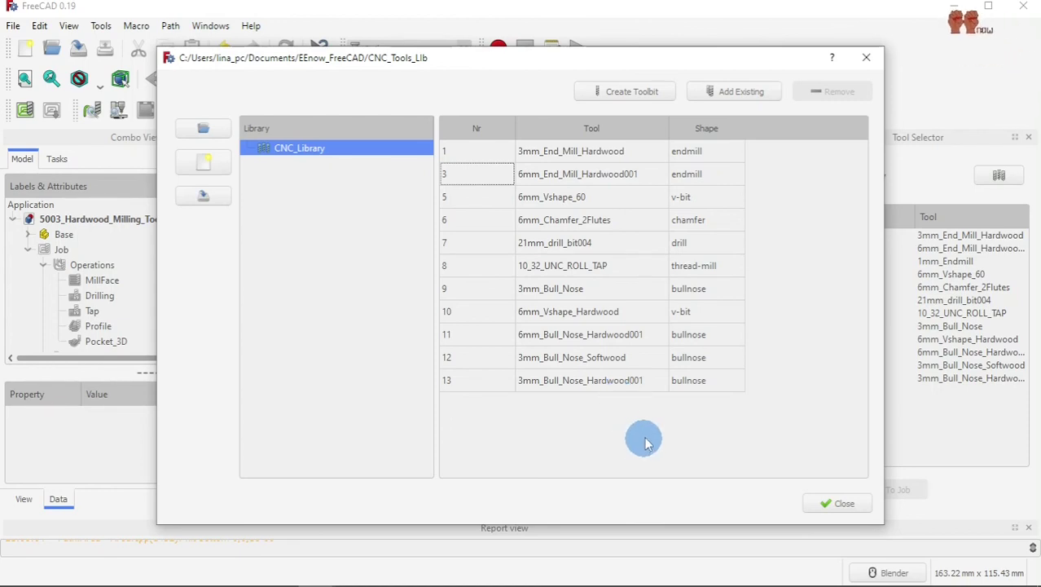
pyautogui.click(830, 502)
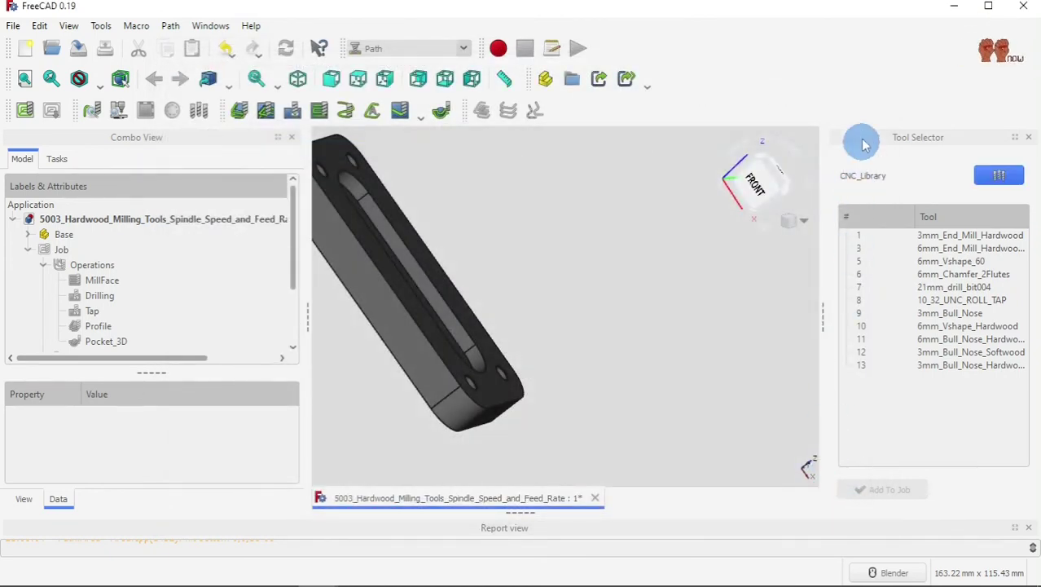
# Step: Switch to Tapping_Formulas.pdf in Adobe Acrobat Reader and look up the RPM, feed rate and tap drill size formulas
pyautogui.scroll(-2, 528, 273)
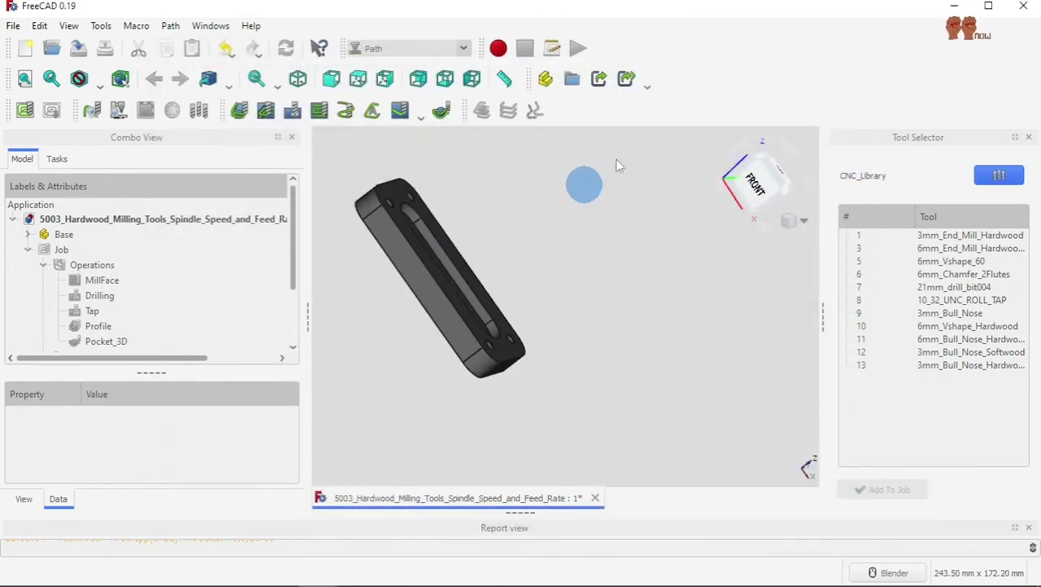
pyautogui.click(957, 10)
pyautogui.scroll(-12, 415, 322)
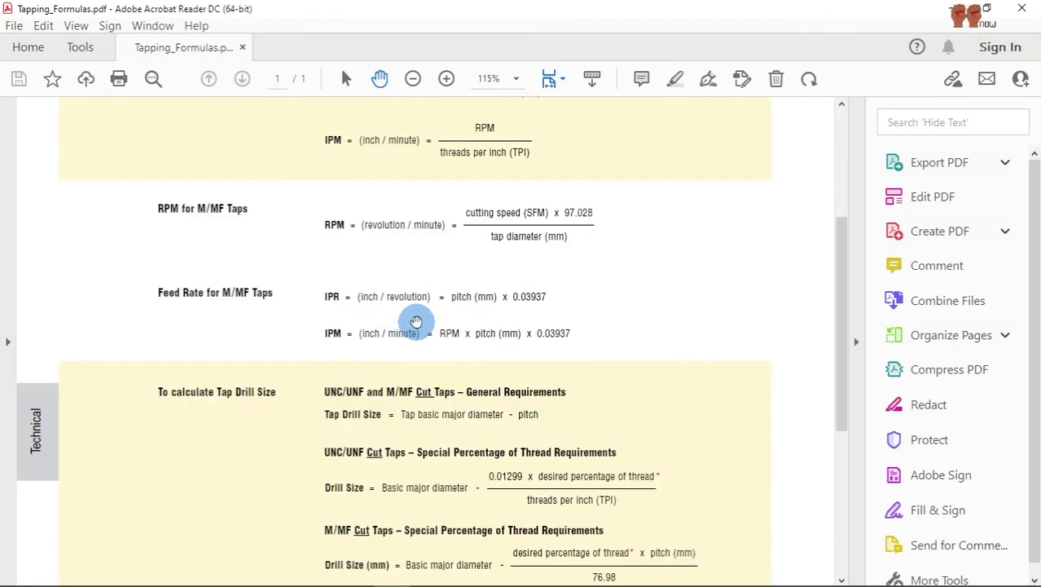
# Step: Compare the RPM and feed rate formulas for UNC/UNF taps with those for M/MF taps in Tapping_Formulas.pdf
pyautogui.scroll(6, 414, 374)
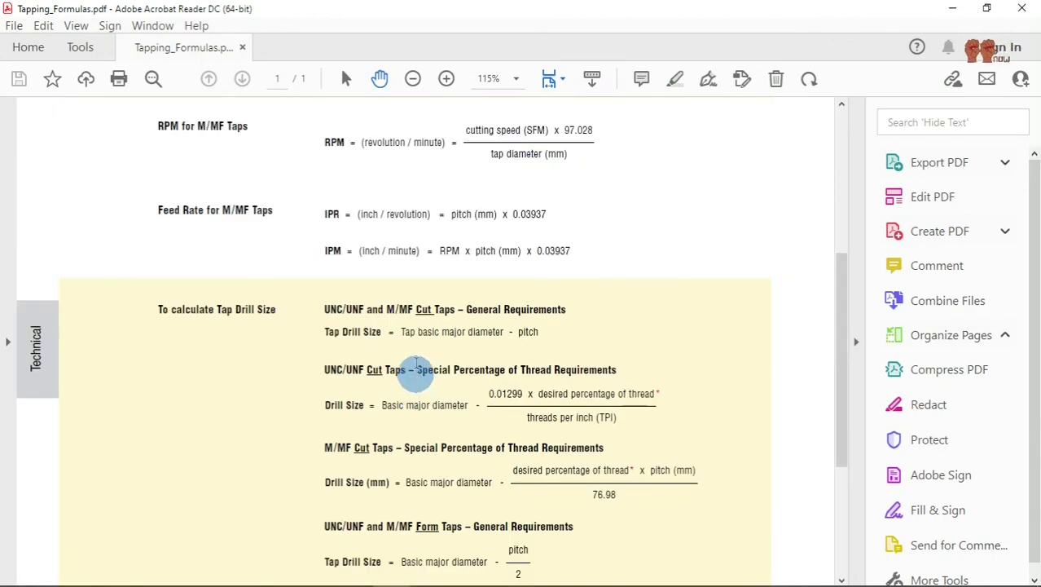
pyautogui.scroll(5, 416, 371)
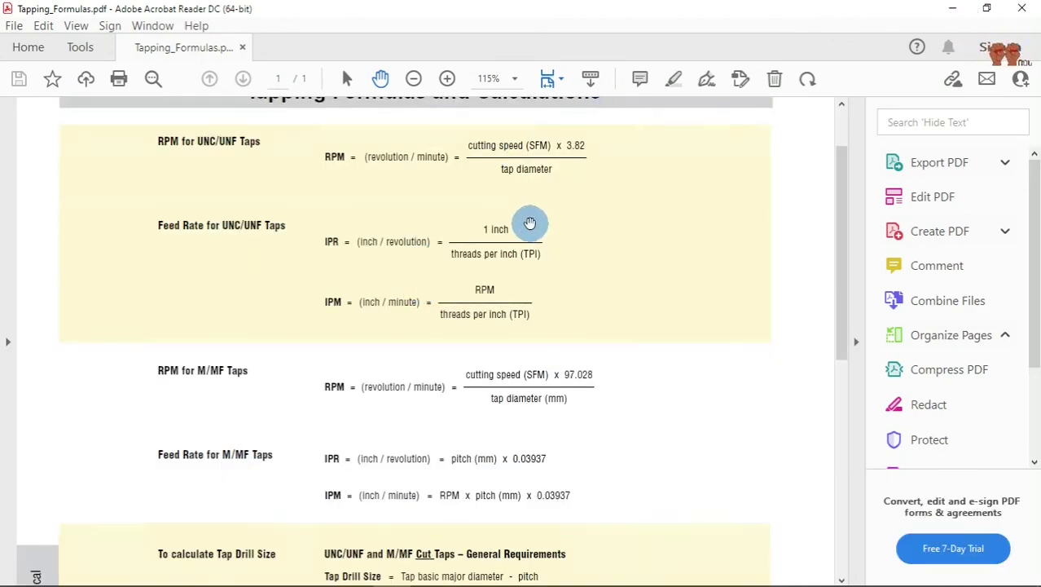
pyautogui.scroll(2, 530, 221)
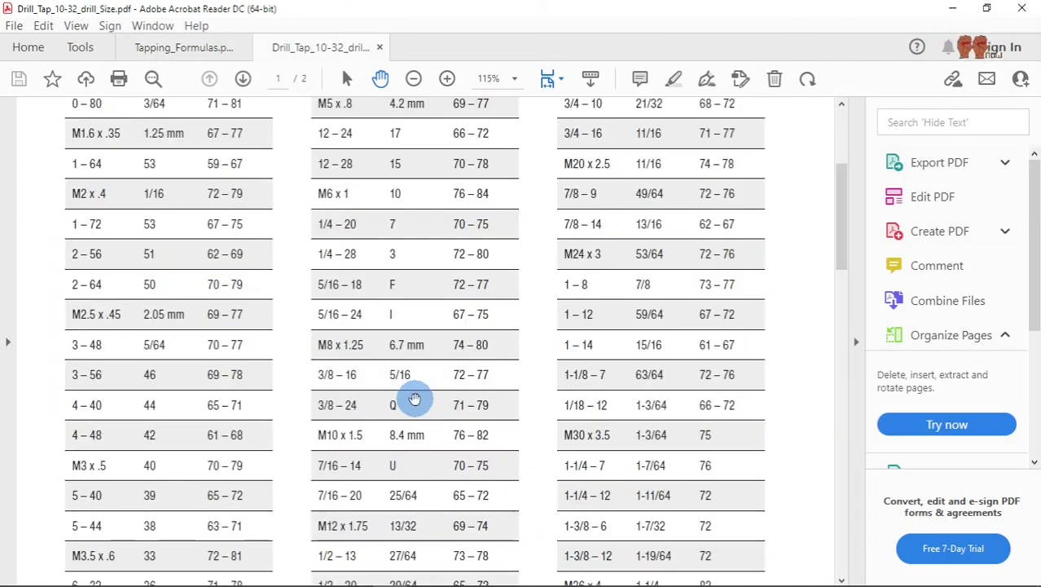
# Step: Look up the drill size for the 10-32 tap in the chart of Drill_Tap_10-32_drill_Size.pdf
pyautogui.scroll(-5, 413, 403)
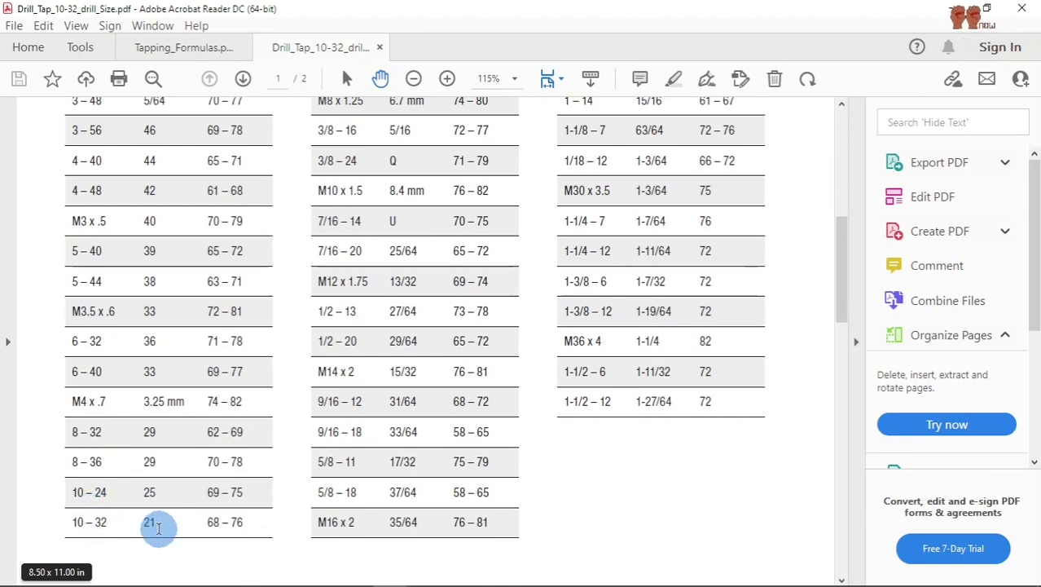
pyautogui.scroll(6, 169, 476)
pyautogui.scroll(-6, 166, 307)
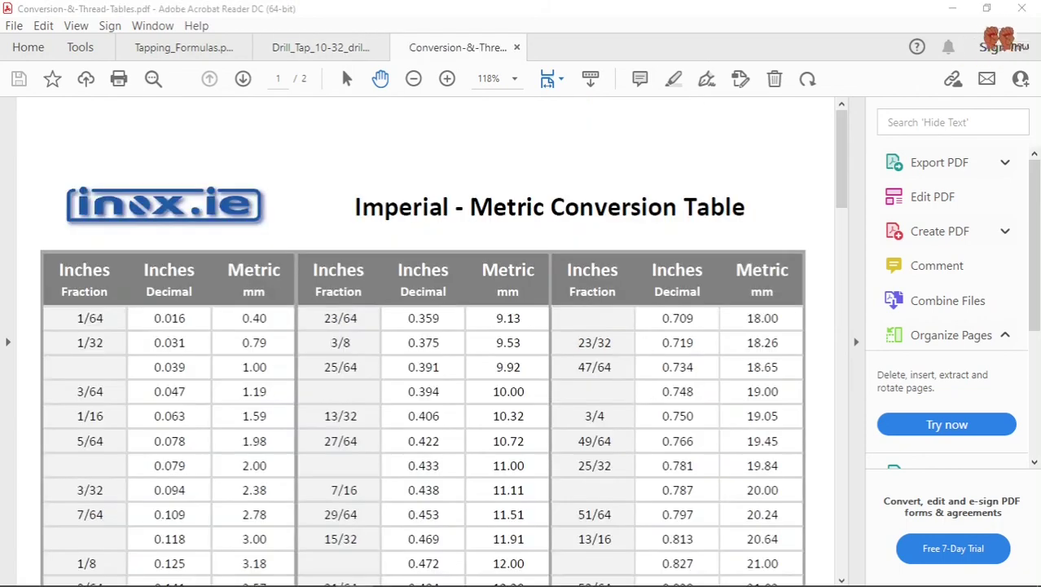
# Step: Consult the Imperial - Metric Conversion Table in Conversion-&-Thread-Tables.pdf and return to the hardwood milling model in FreeCAD
pyautogui.scroll(-3, 418, 371)
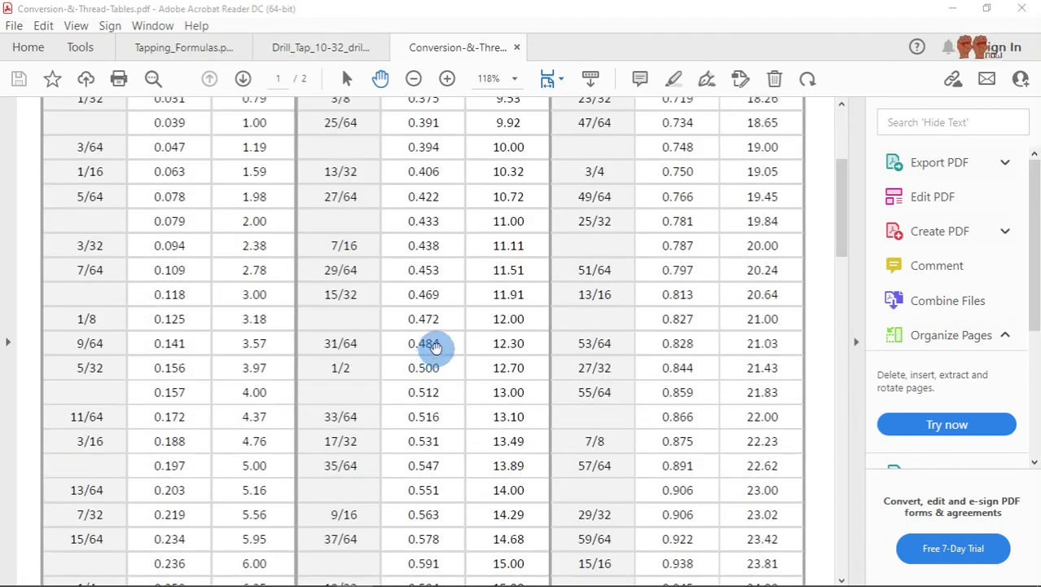
pyautogui.scroll(3, 425, 343)
pyautogui.scroll(-2, 476, 408)
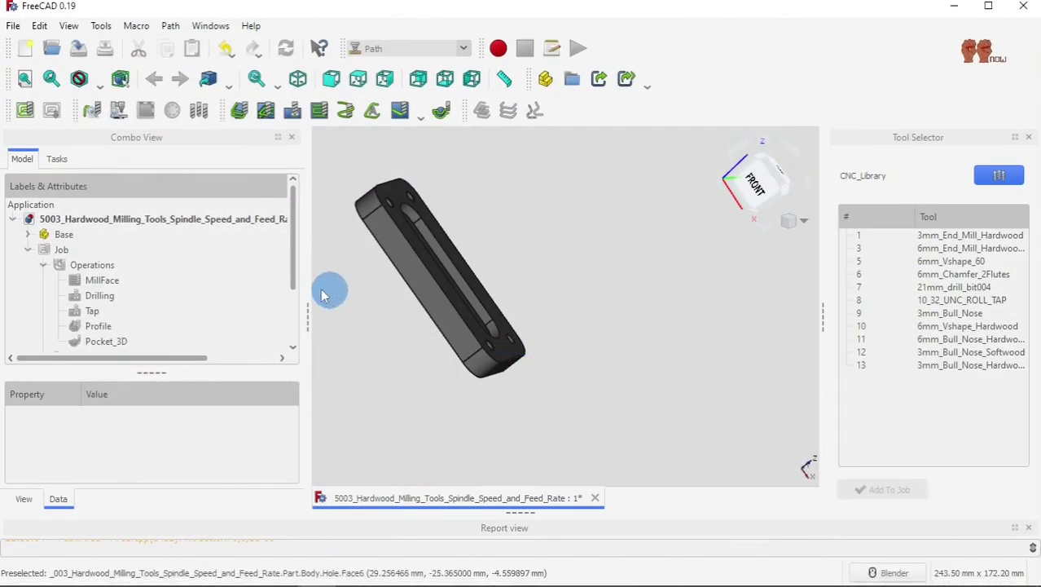
pyautogui.scroll(2, 354, 287)
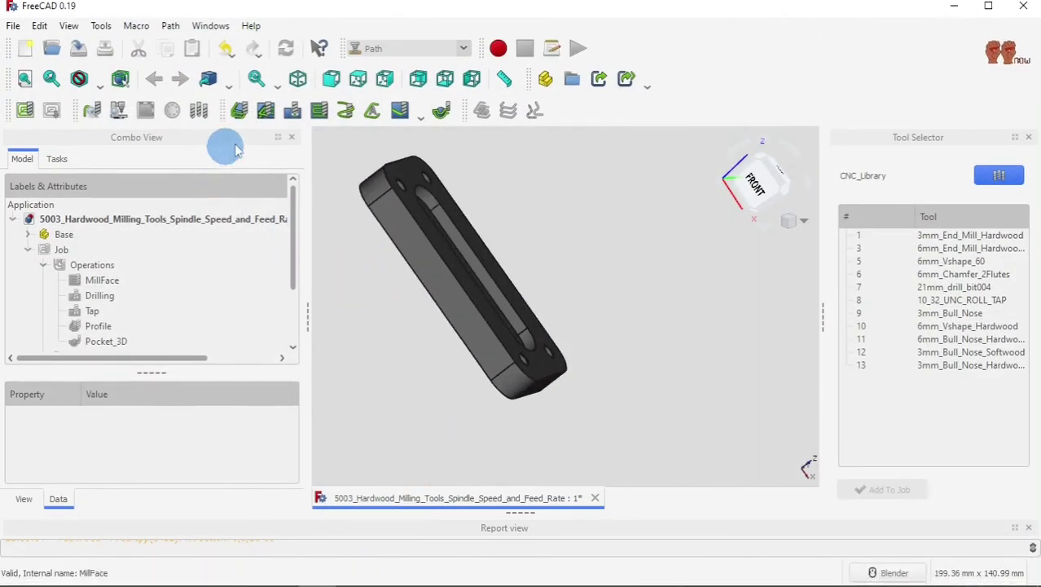